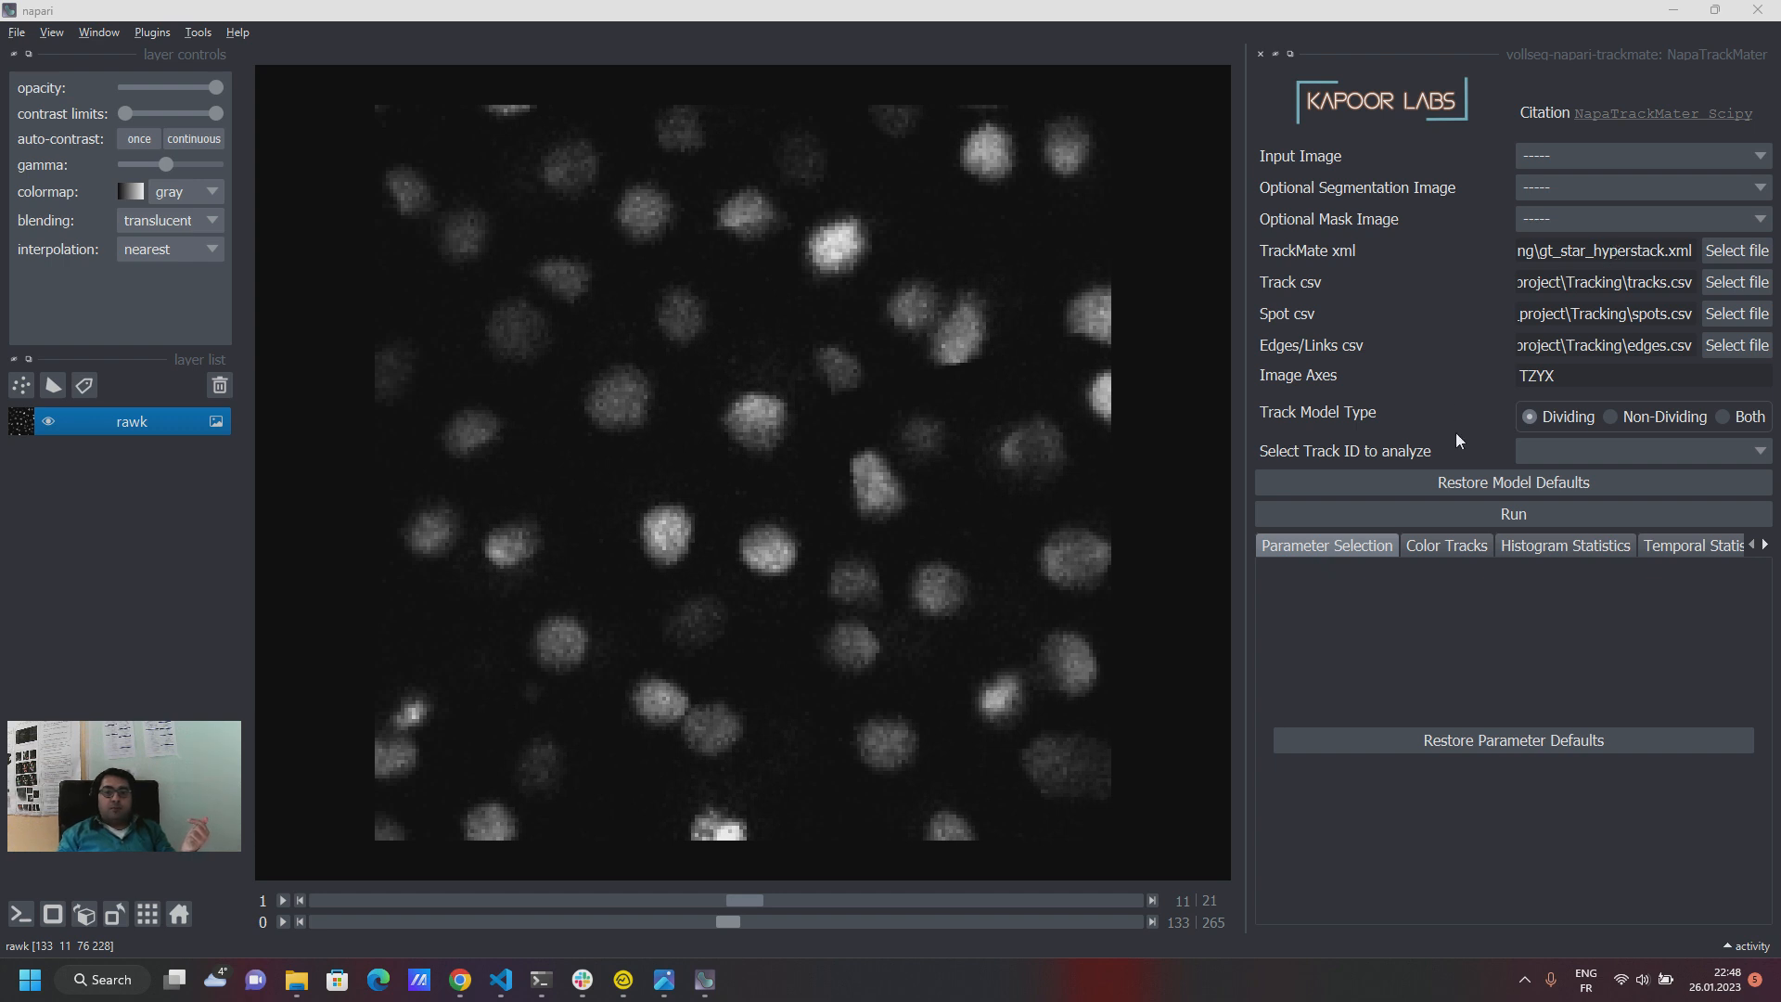
Run the track analysis with the Dividing model type and open the resulting data table.
click(1483, 514)
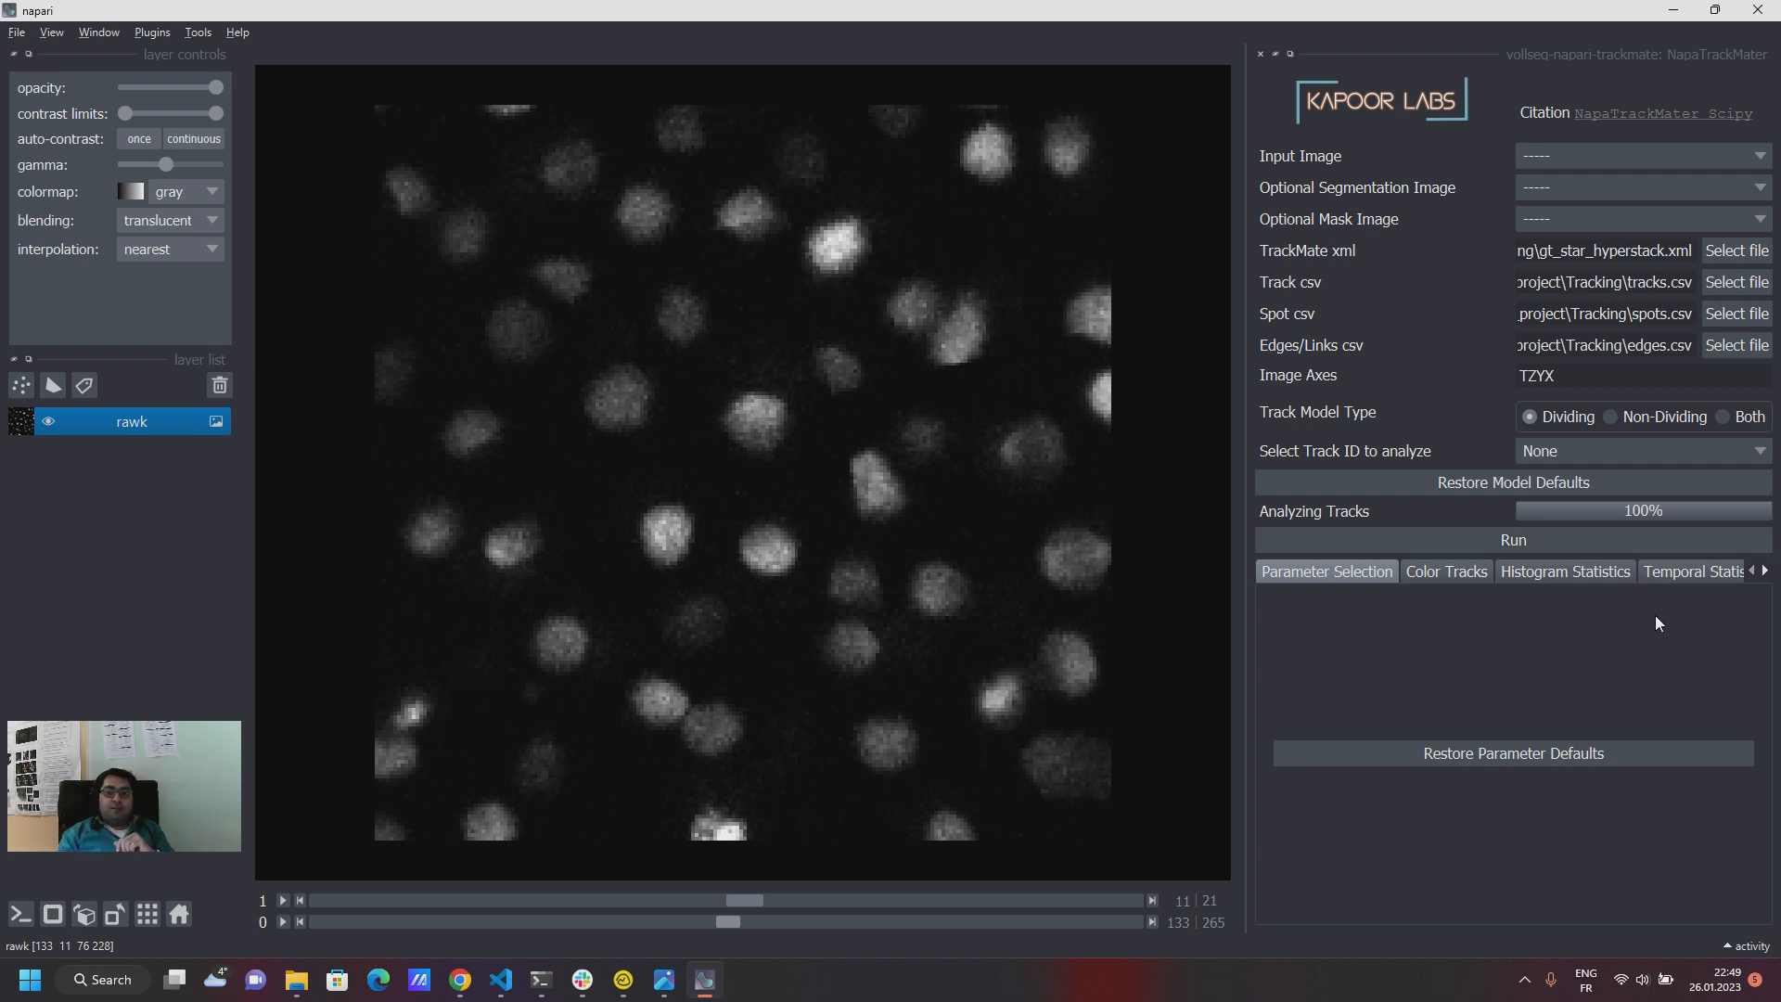
click(1765, 571)
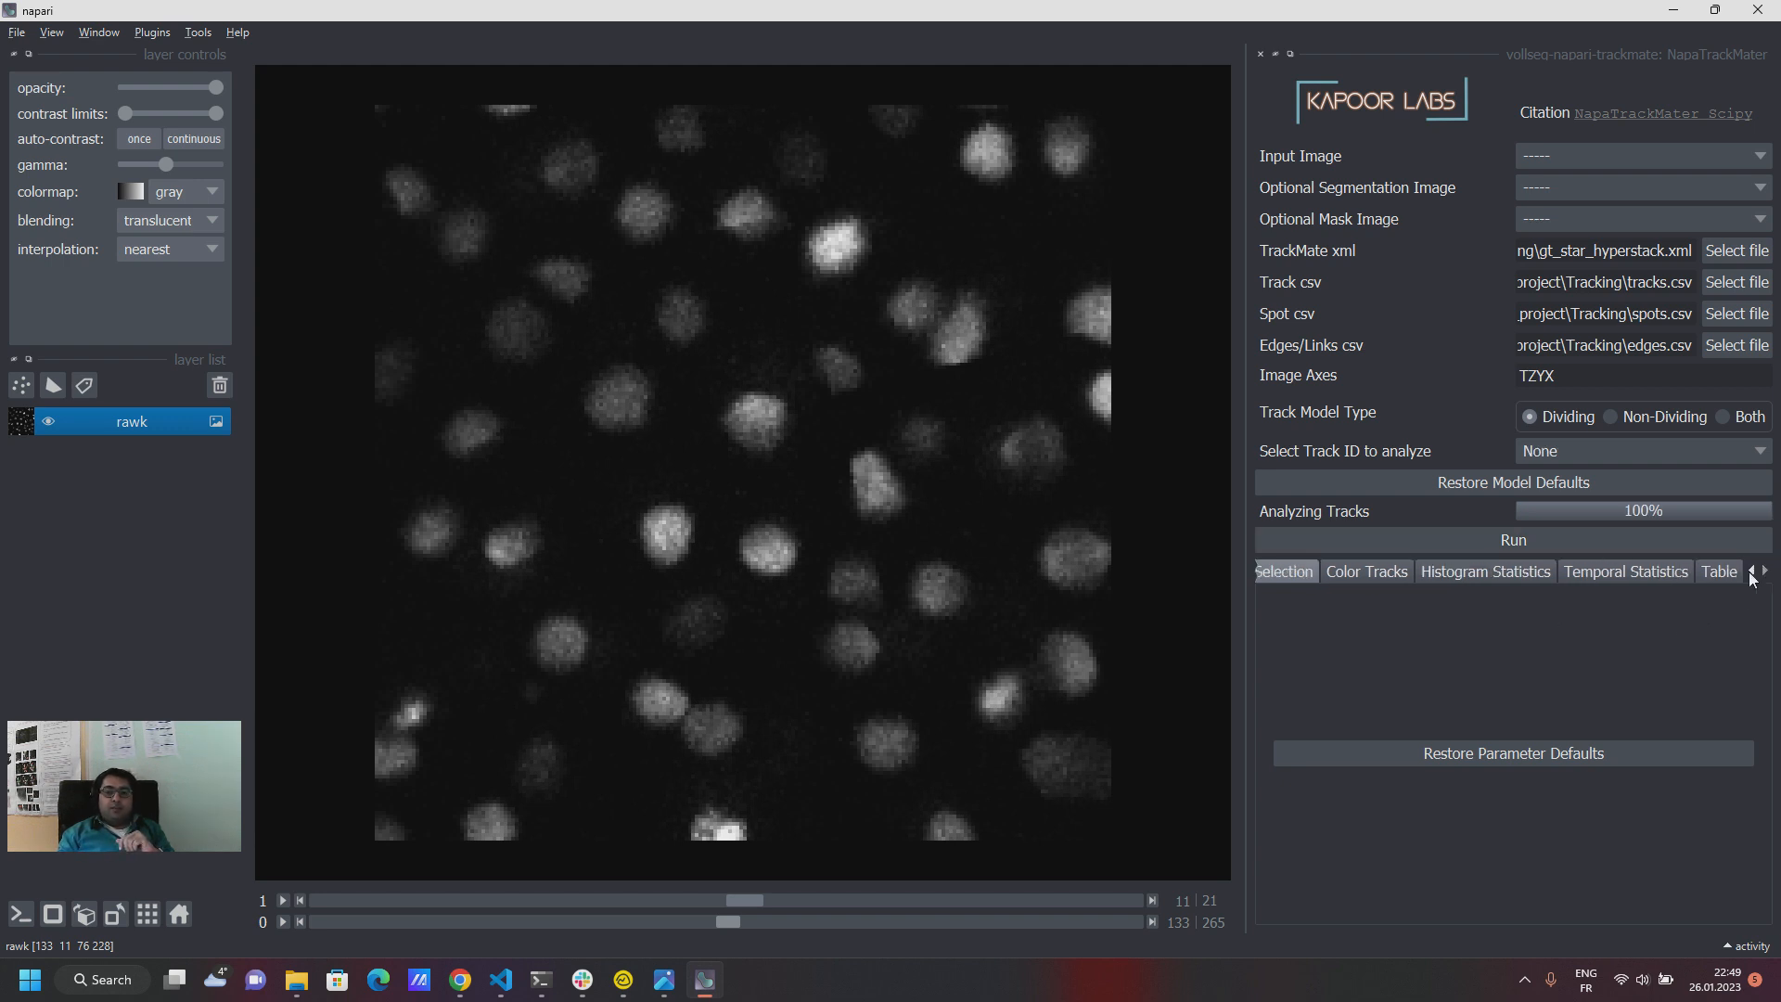
click(1714, 571)
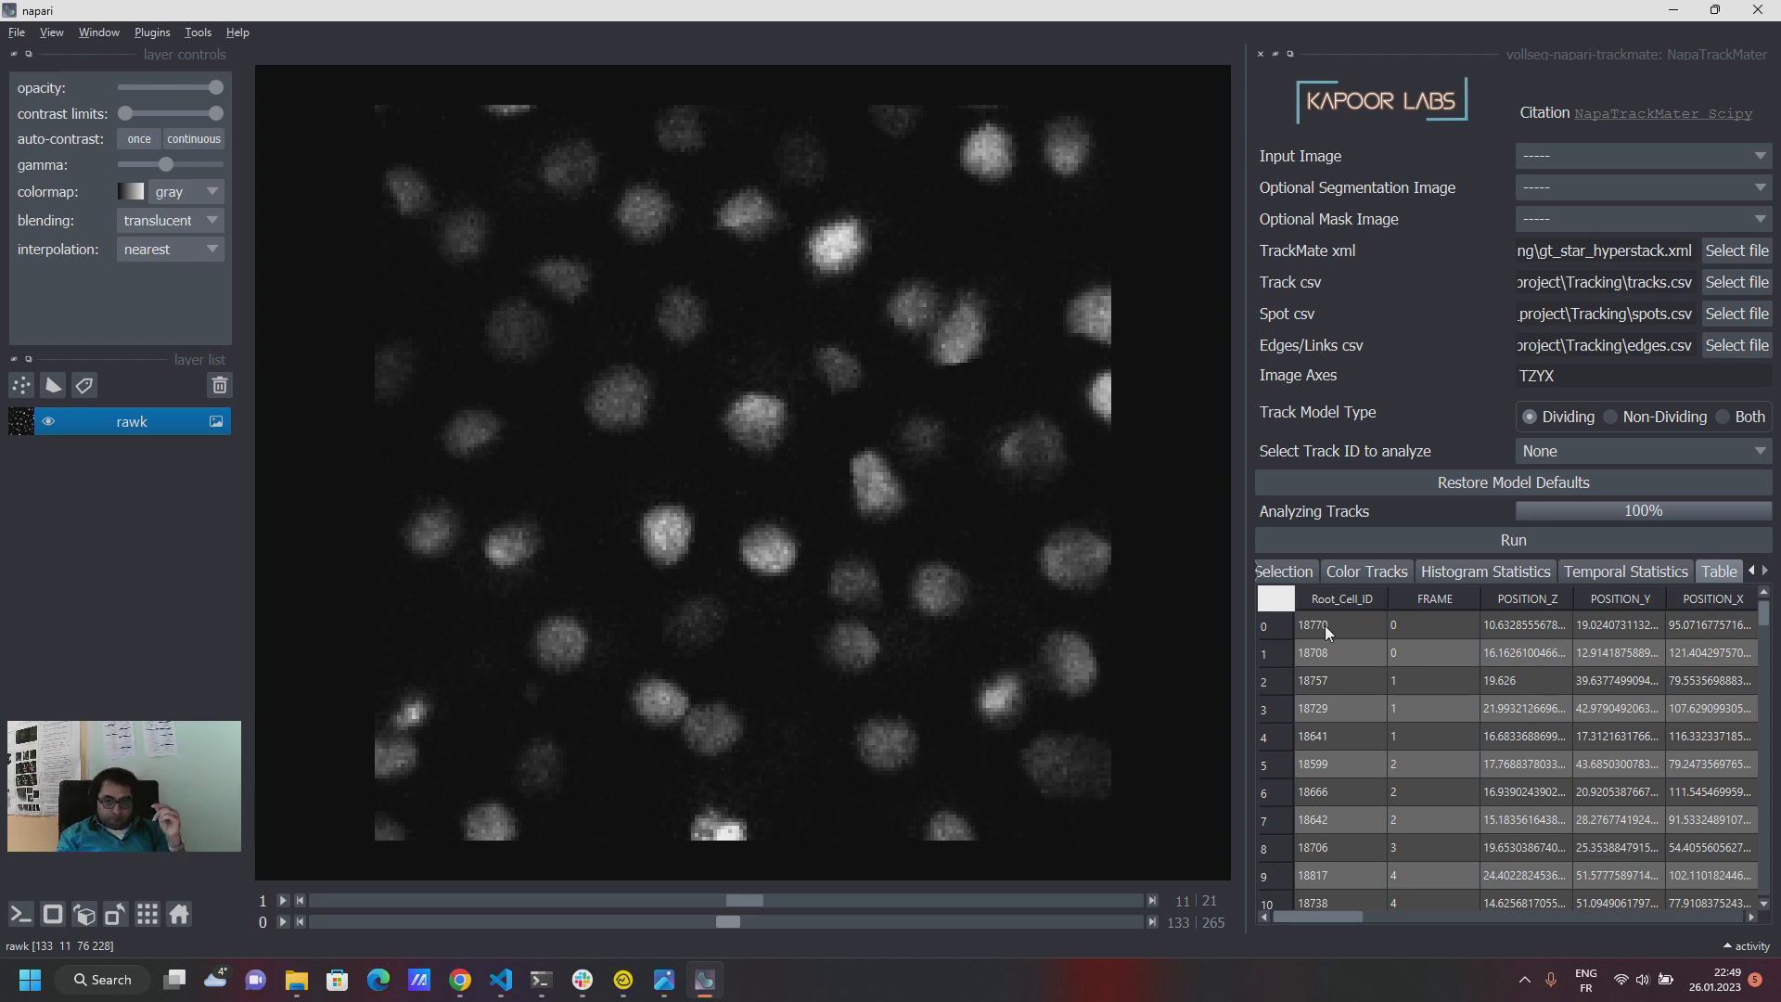
Review the table columns through dividing_normal, load the dividing track from row 2, and show it at time frame 54.
drag(1332, 920, 1536, 918)
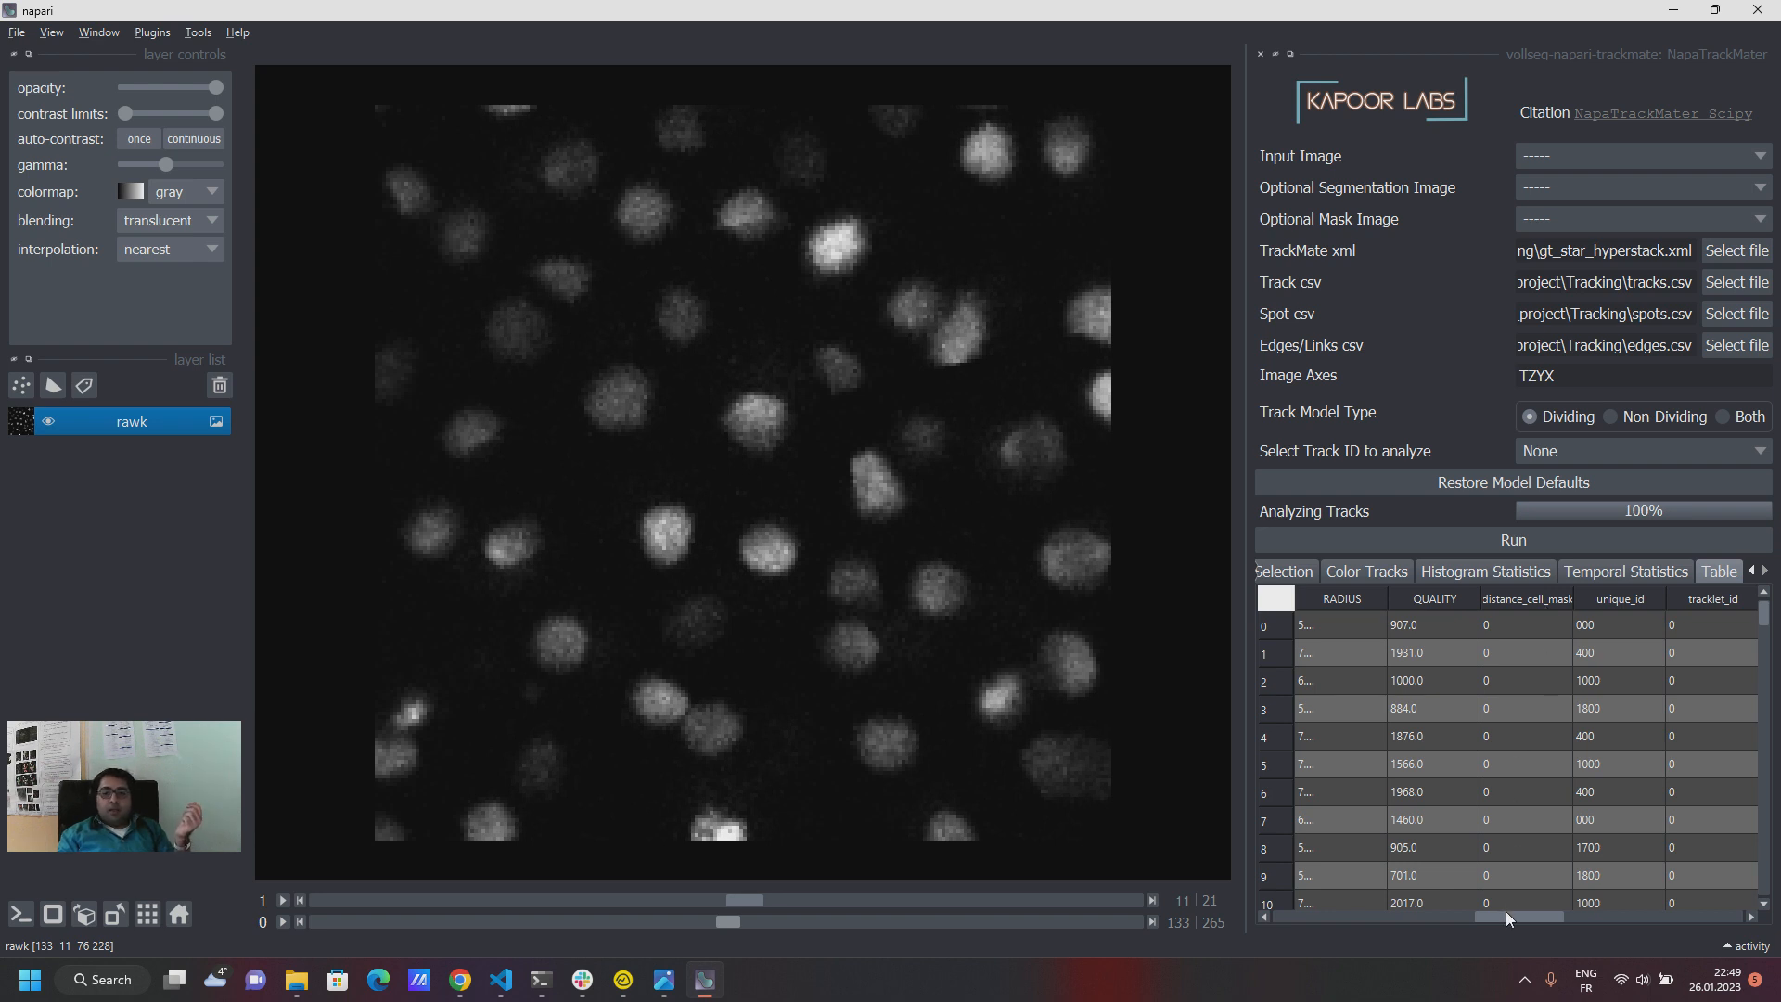
drag(1505, 912, 1539, 921)
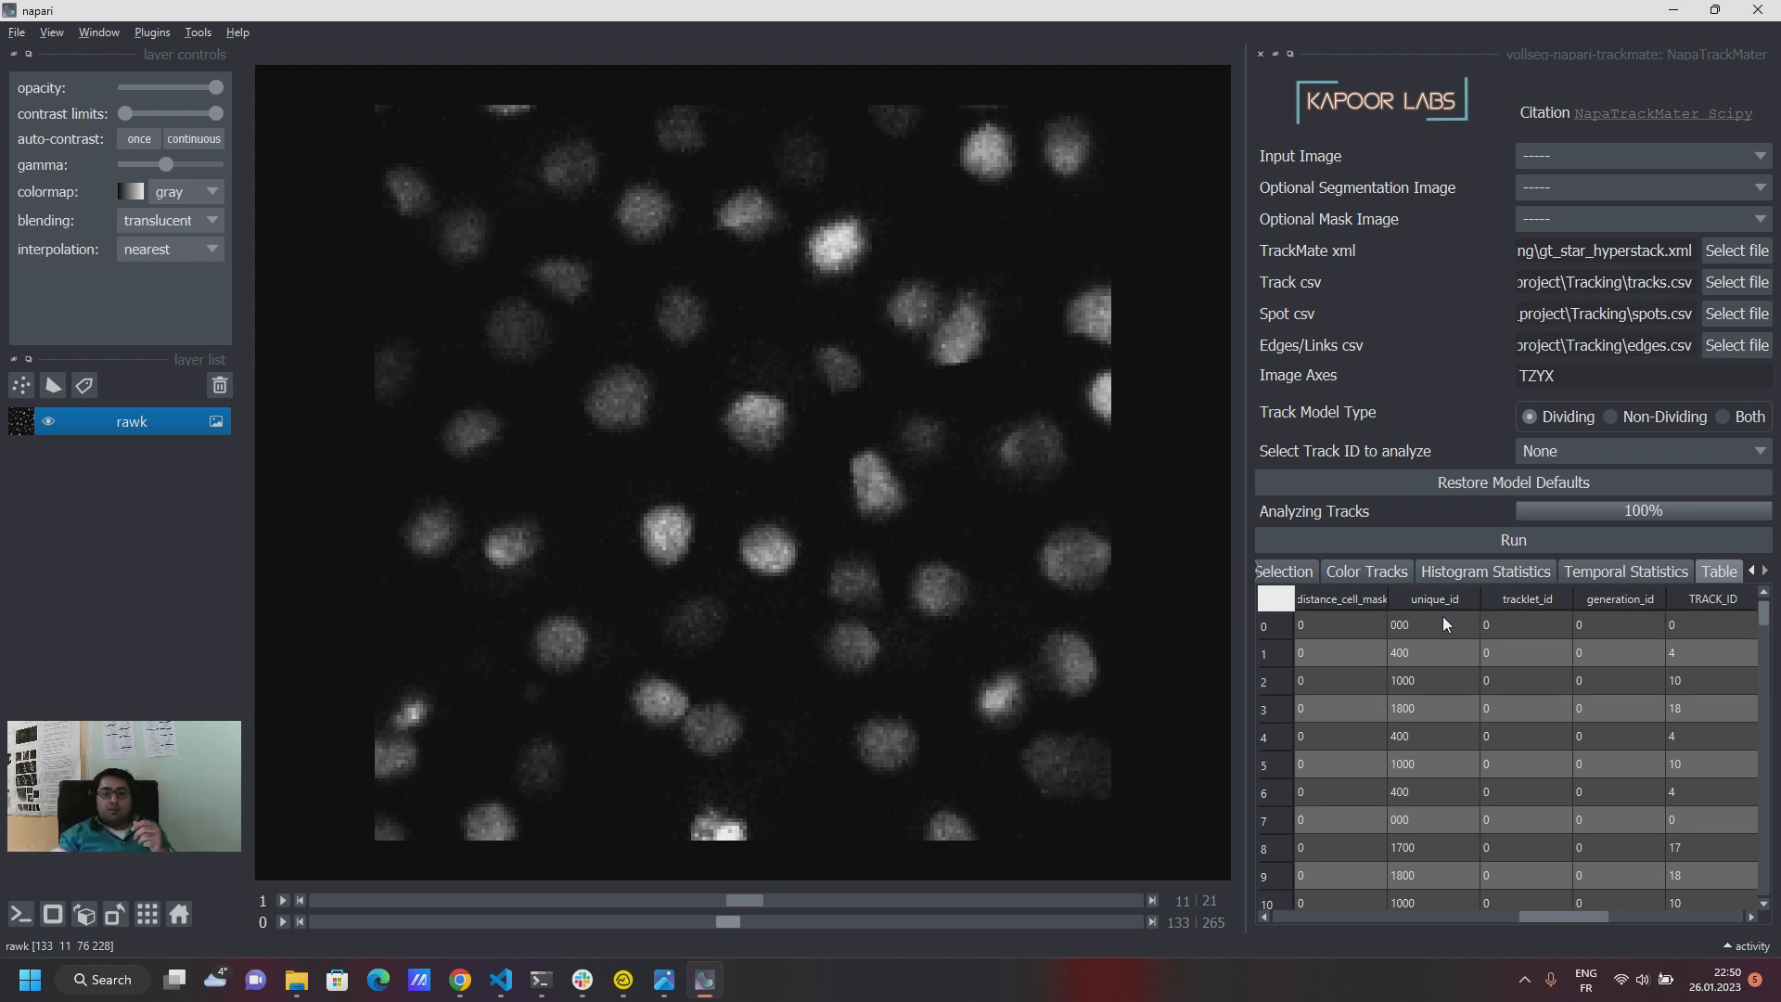
drag(1574, 915, 1703, 918)
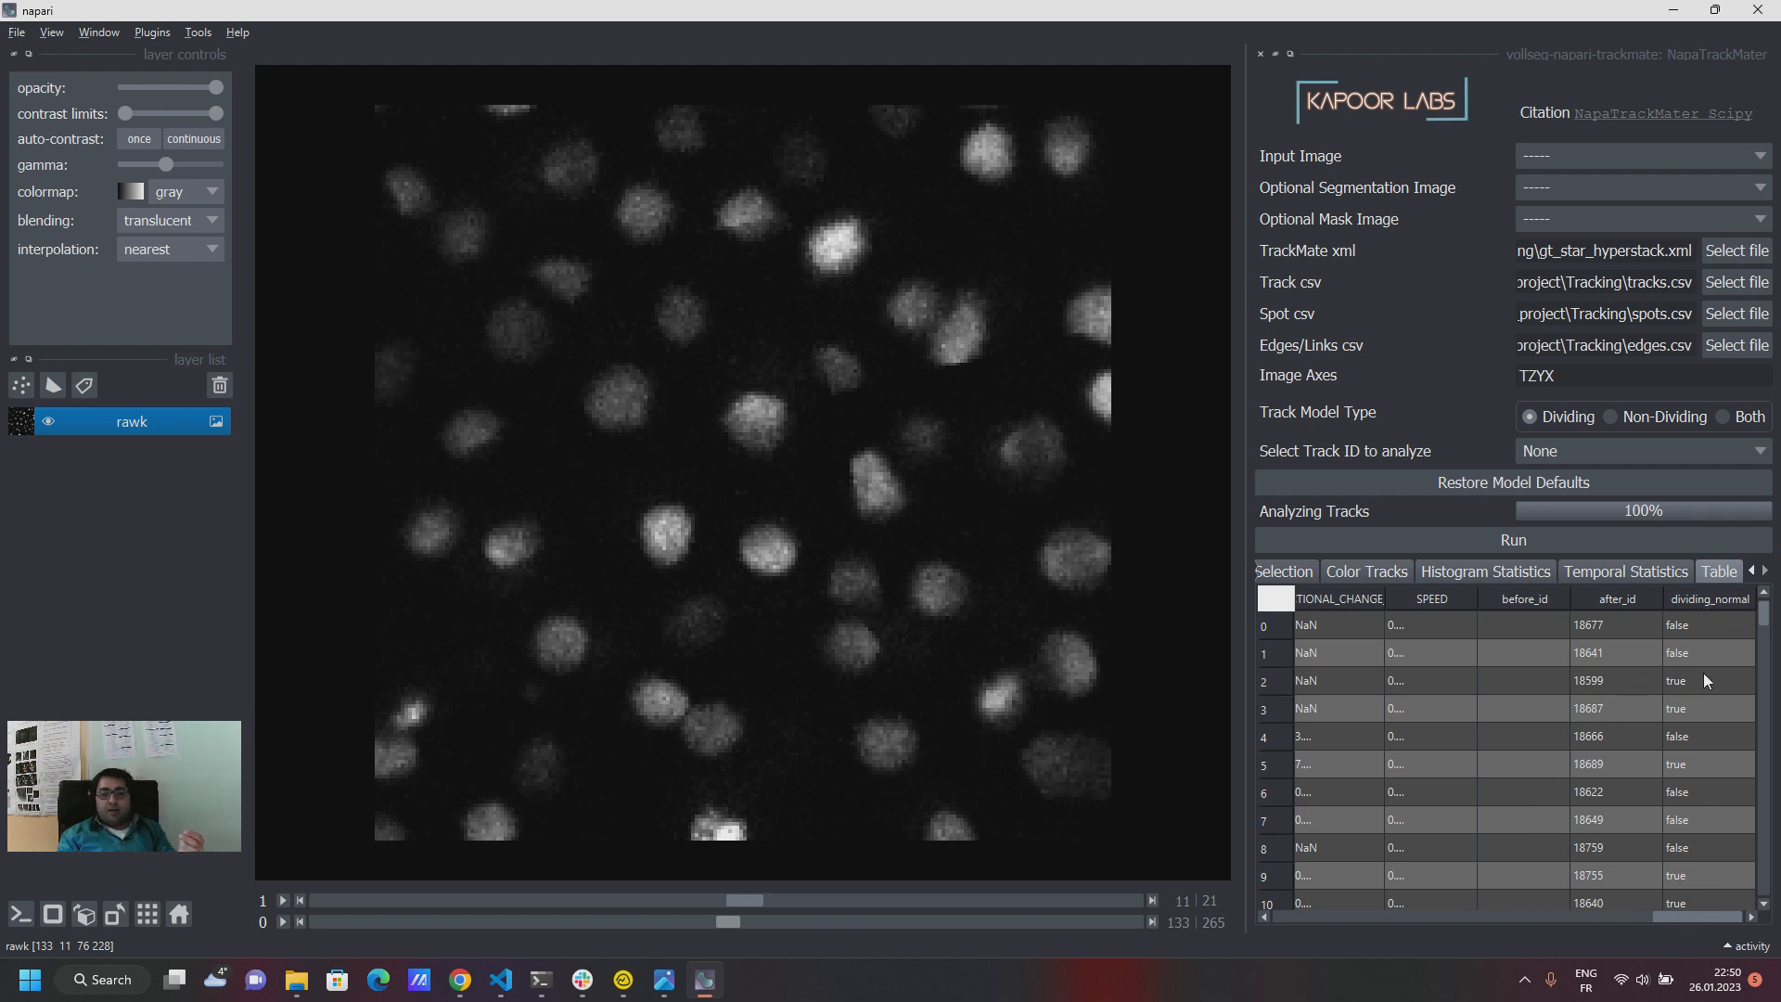
click(1517, 681)
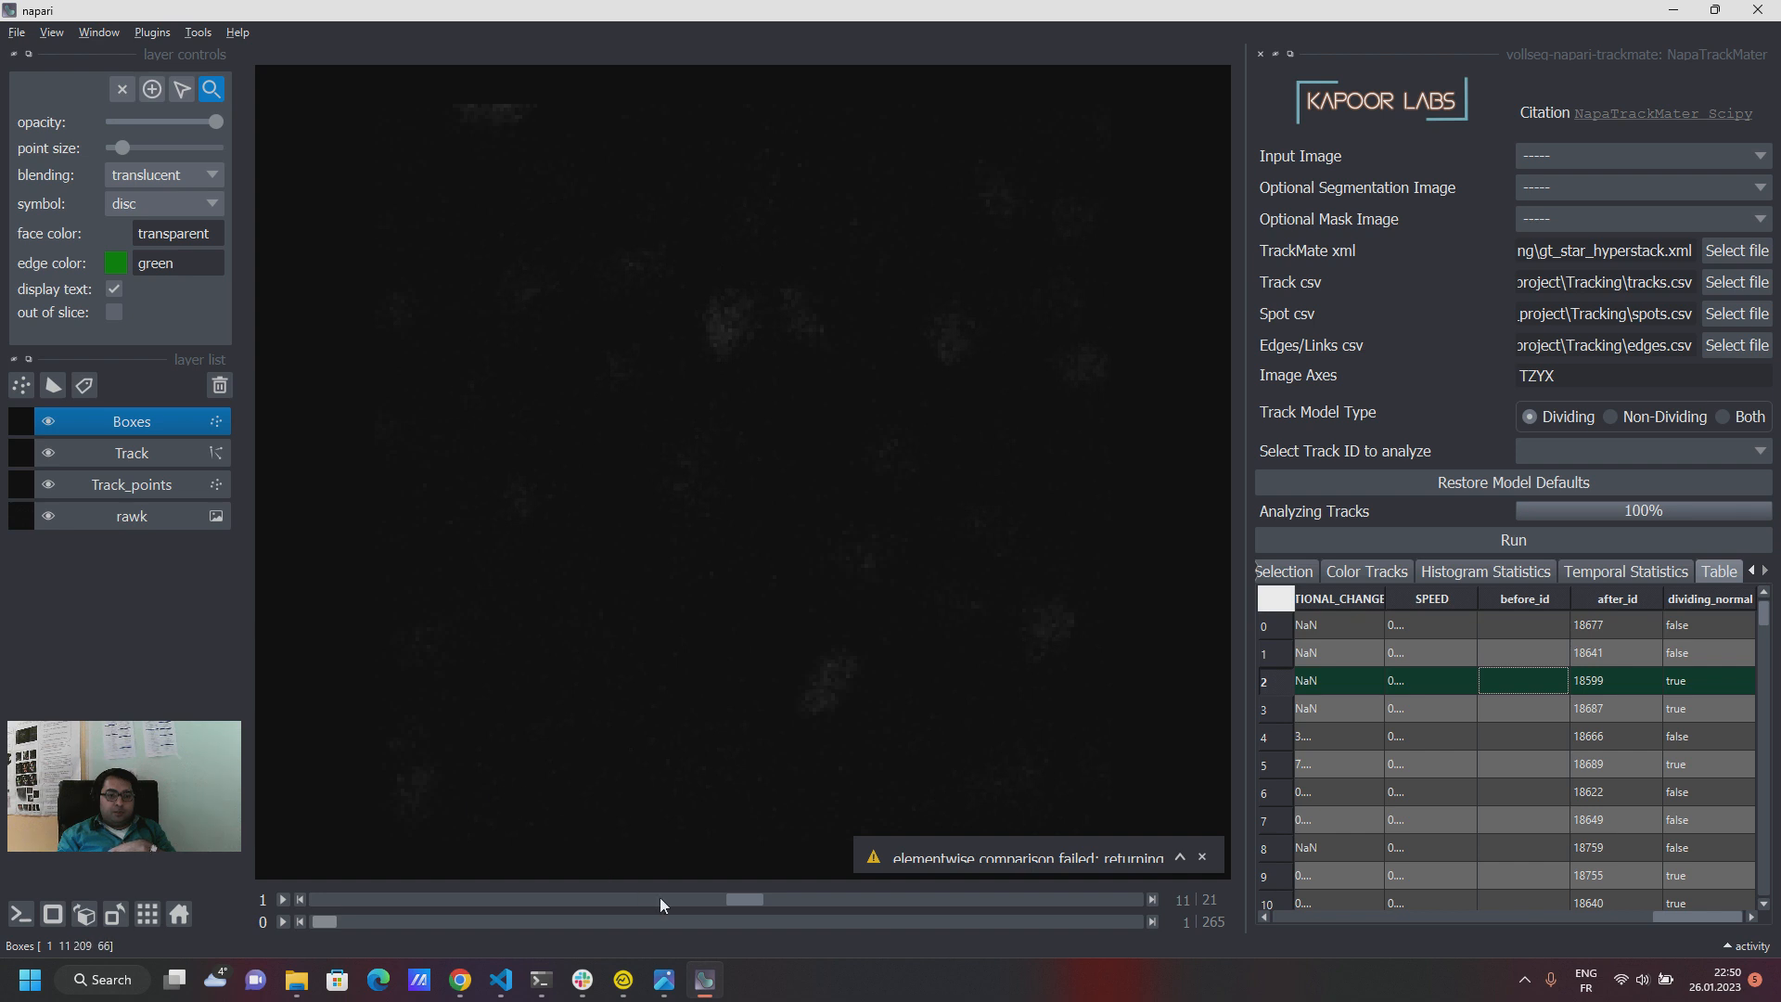
drag(326, 923, 488, 938)
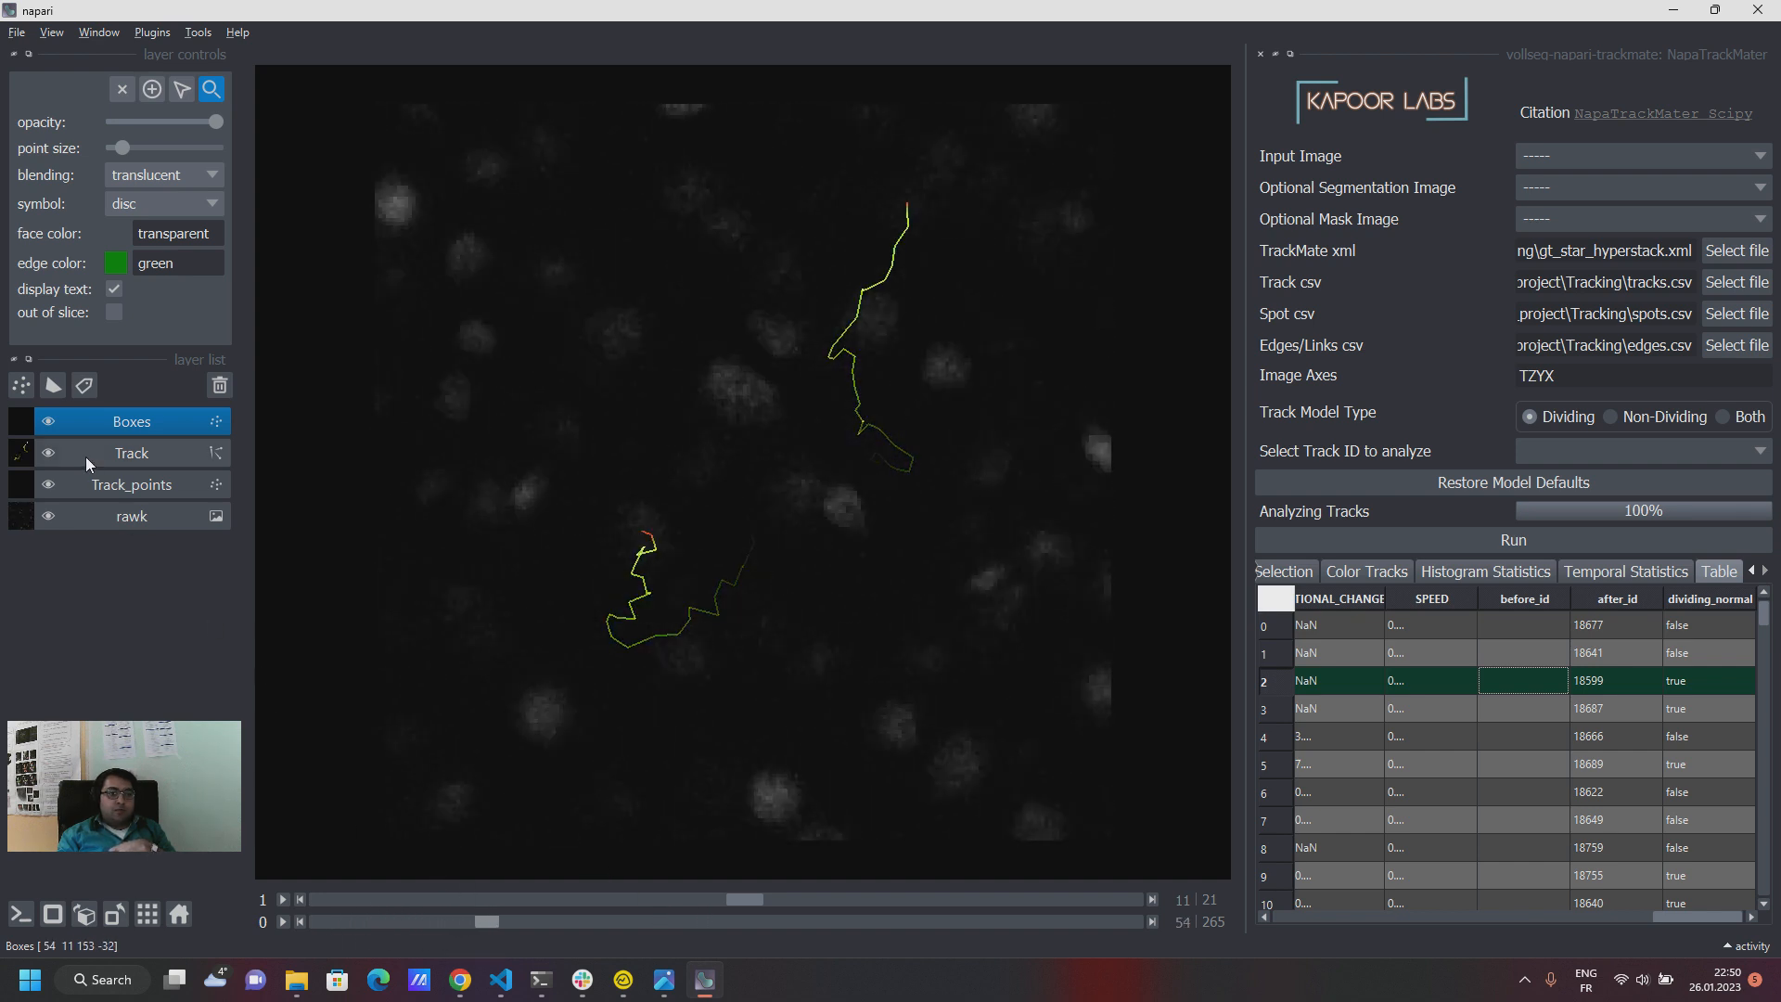
Show out-of-slice points for the Boxes layer and go to time frame 50.
click(137, 427)
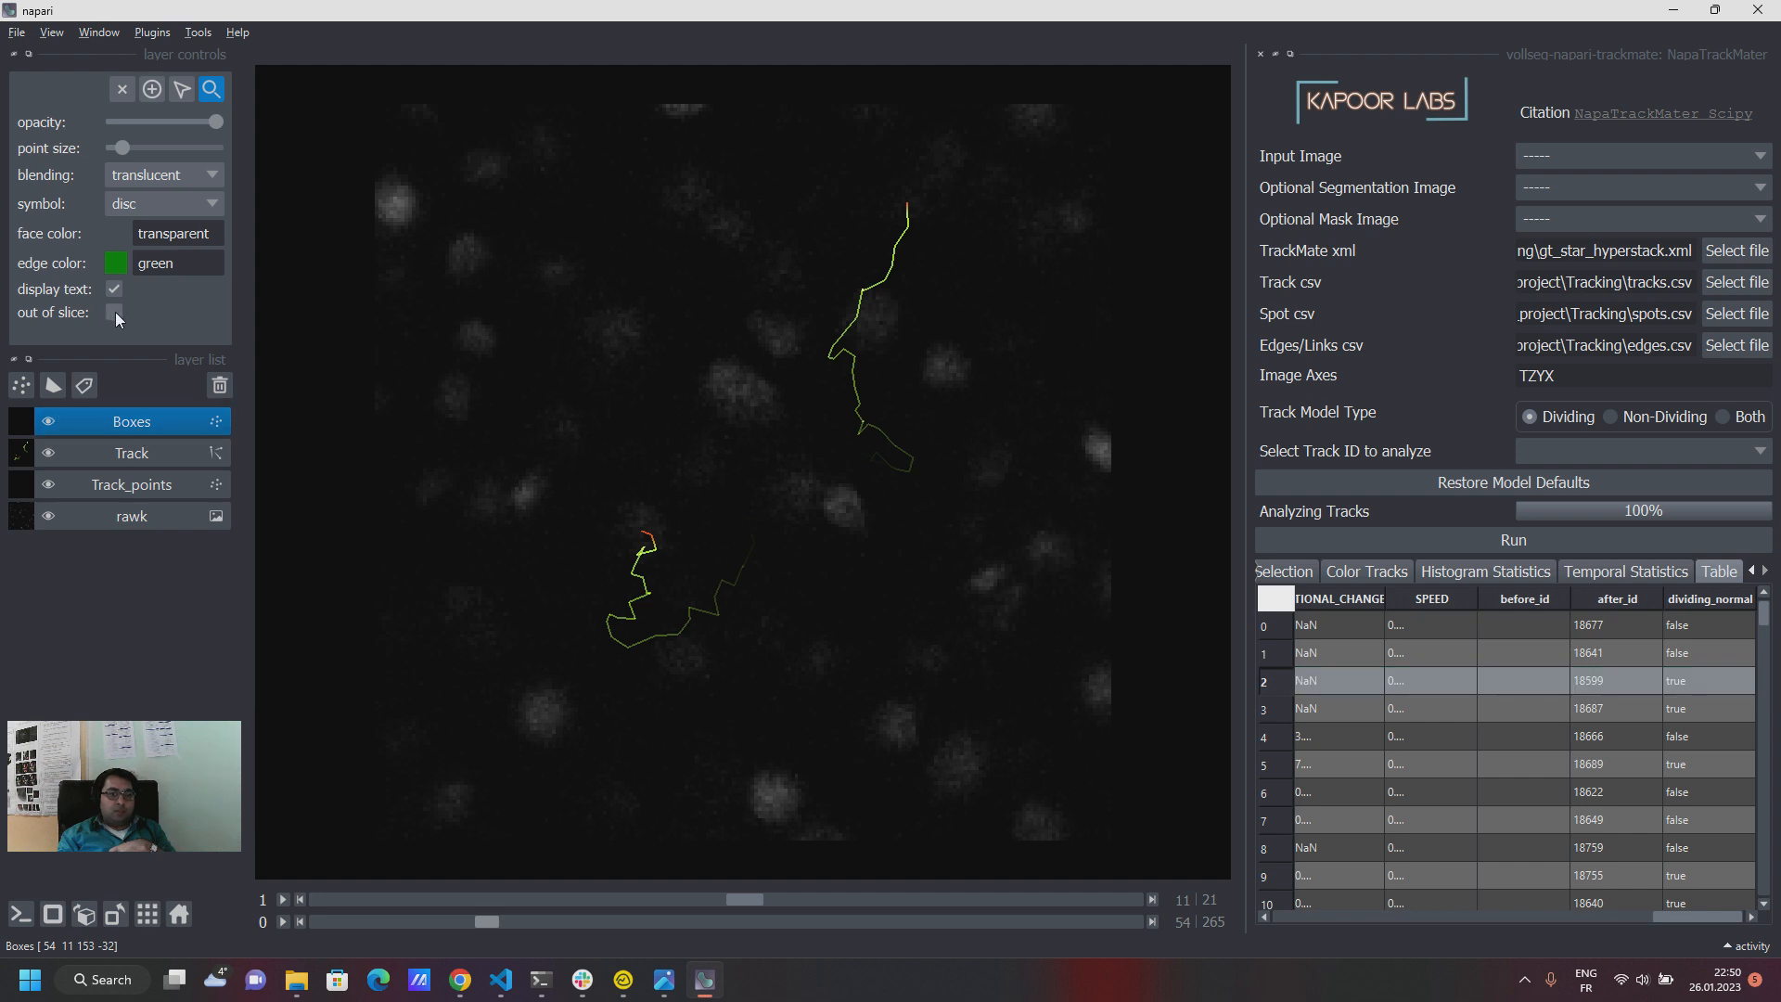
click(114, 312)
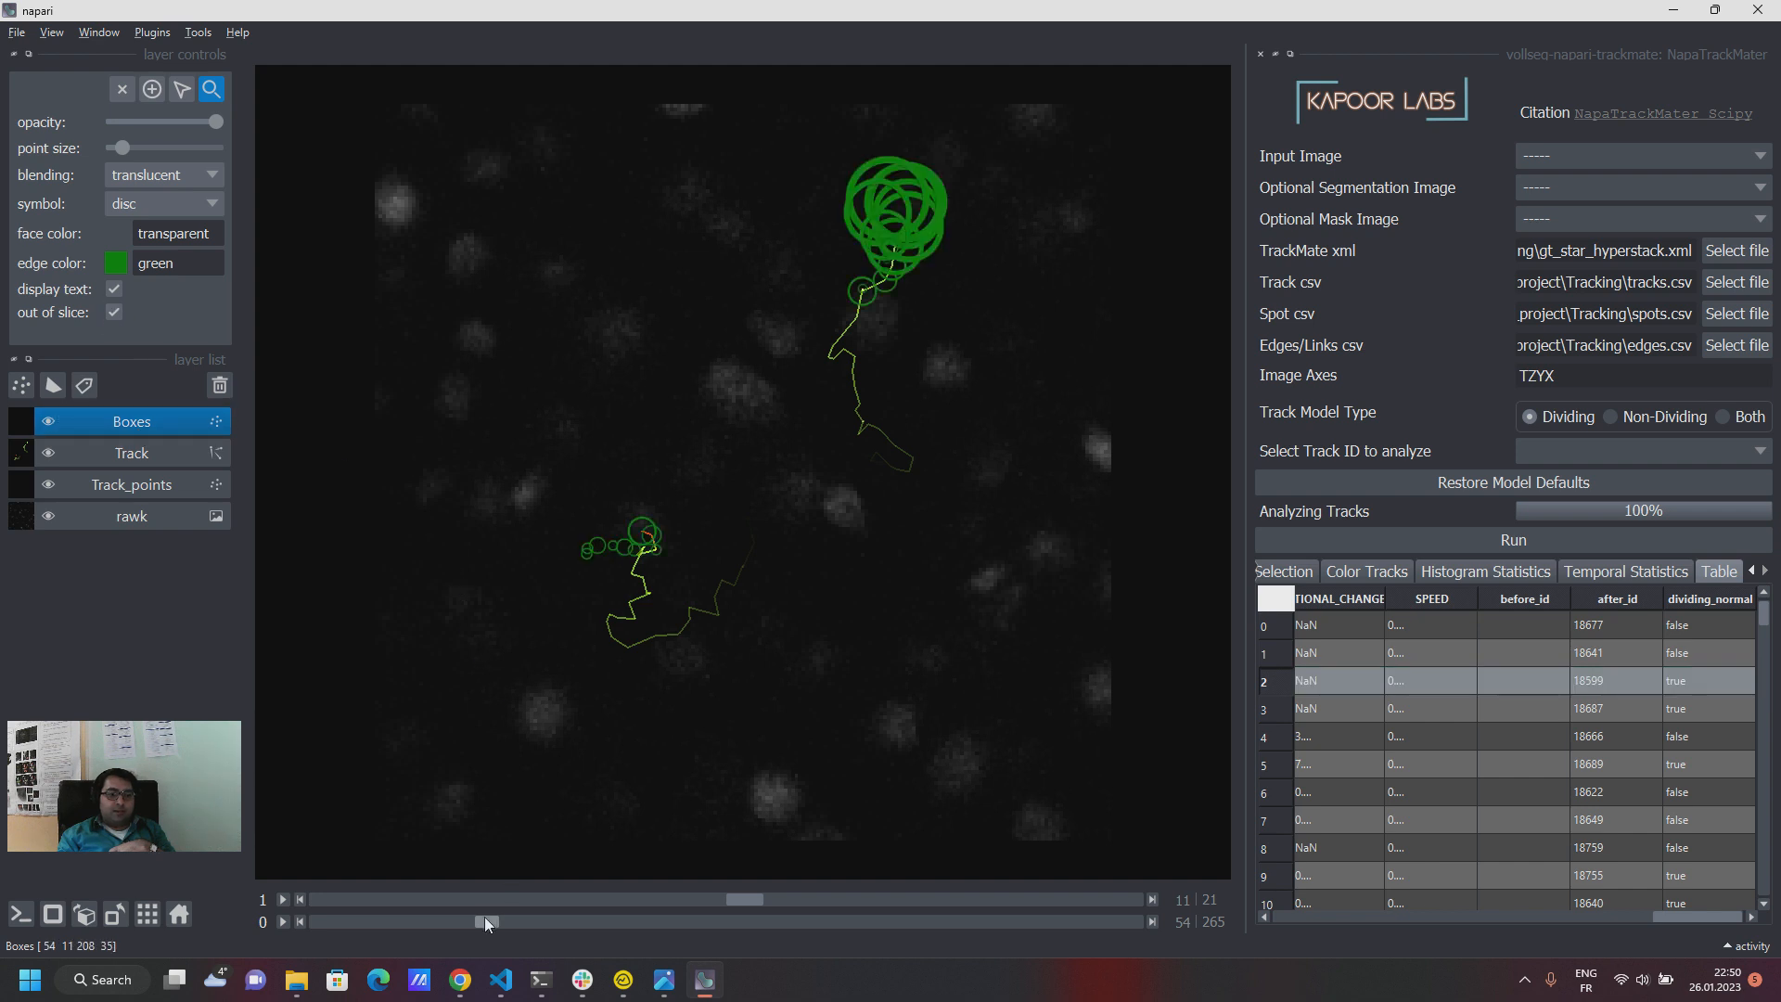
mouse_move(484, 916)
mouse_down()
mouse_move(349, 915)
mouse_move(470, 939)
mouse_up()
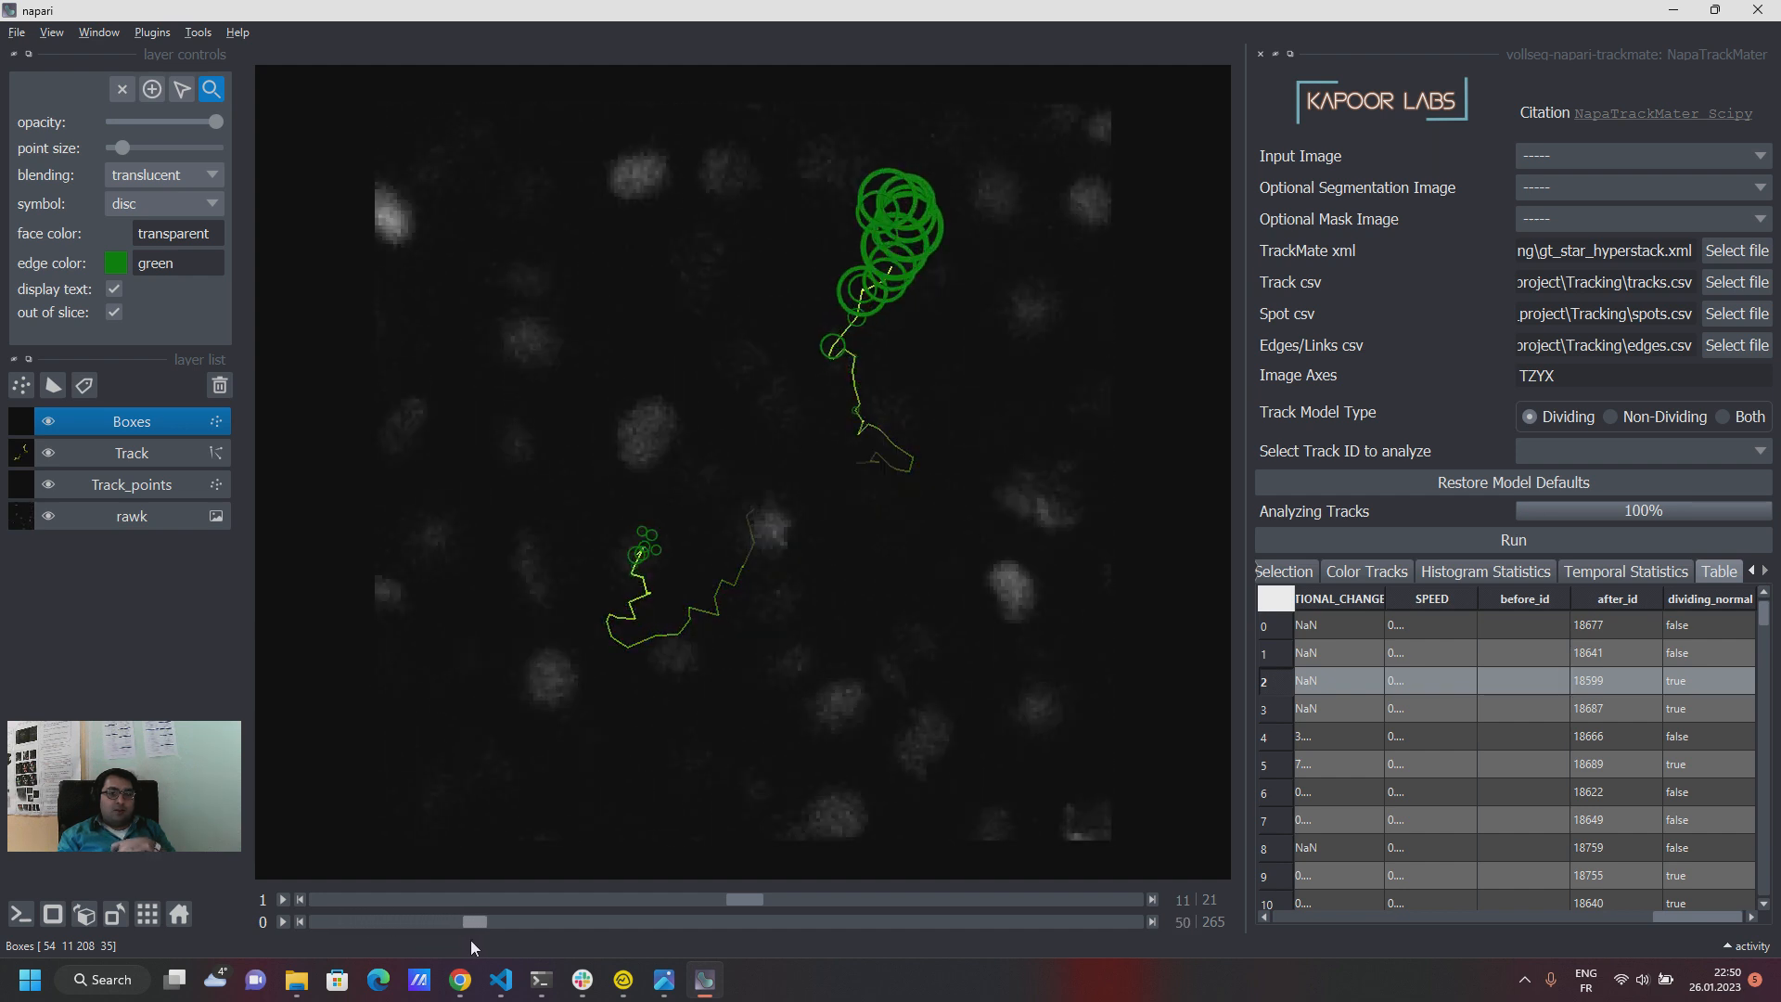
click(53, 913)
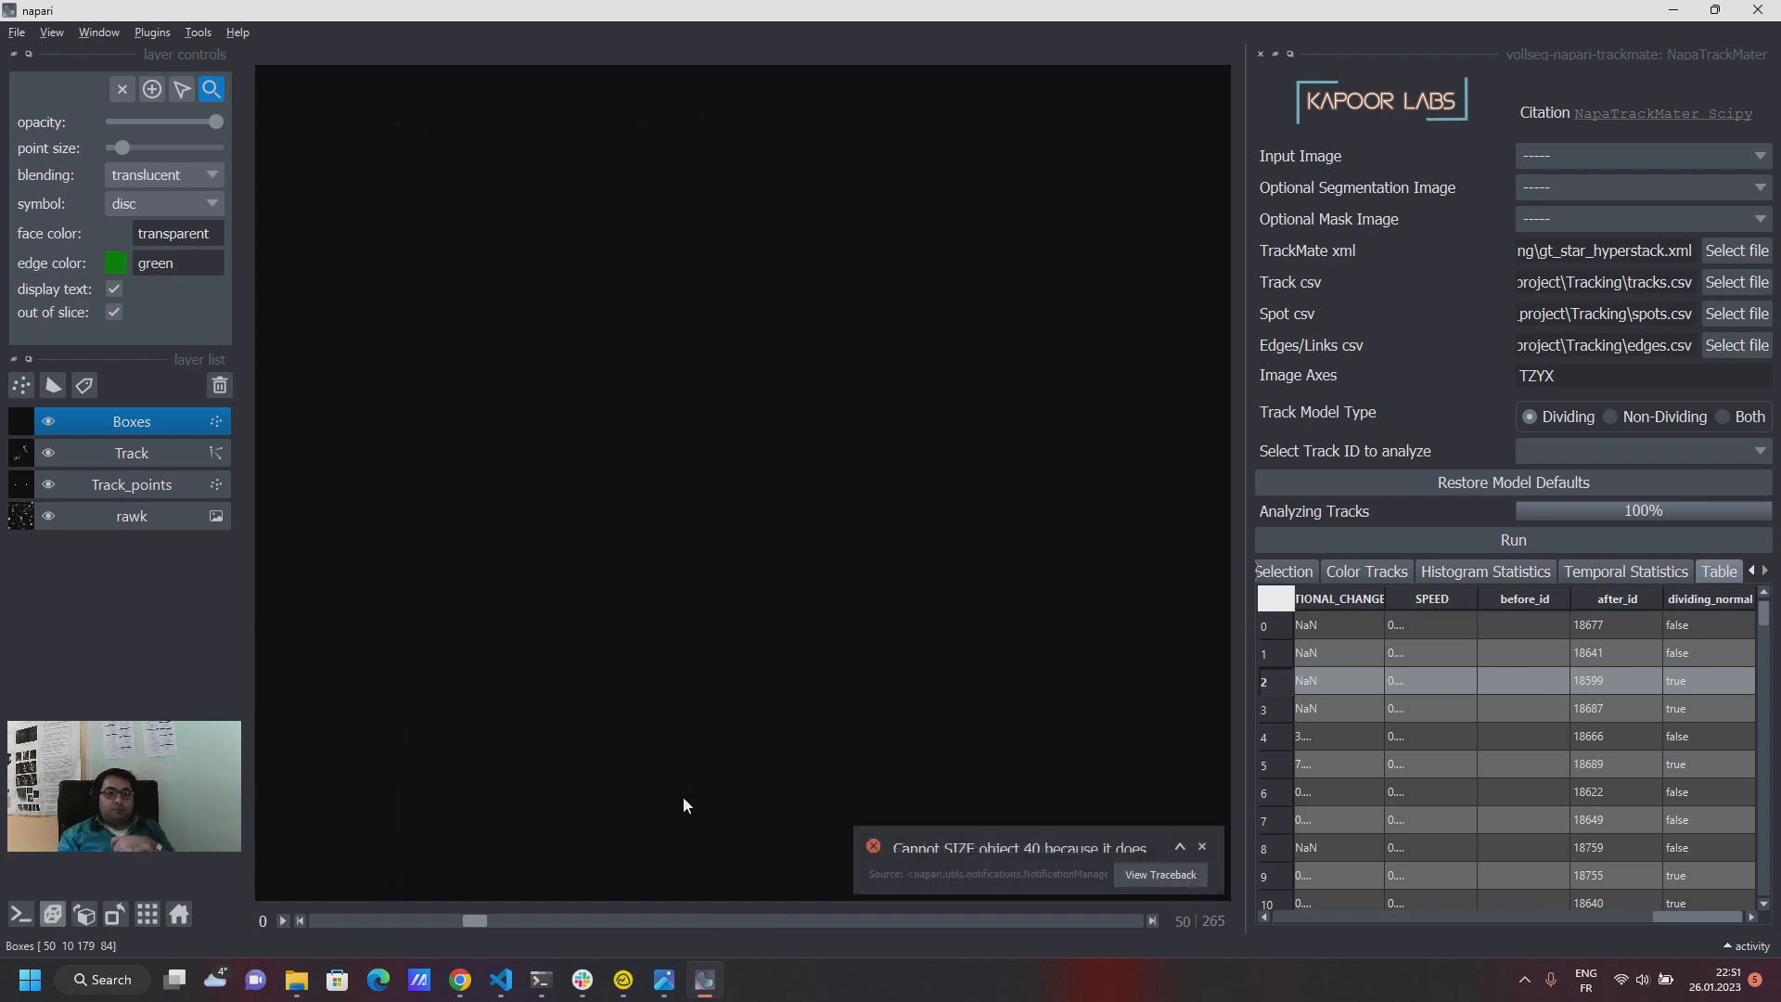
click(1203, 848)
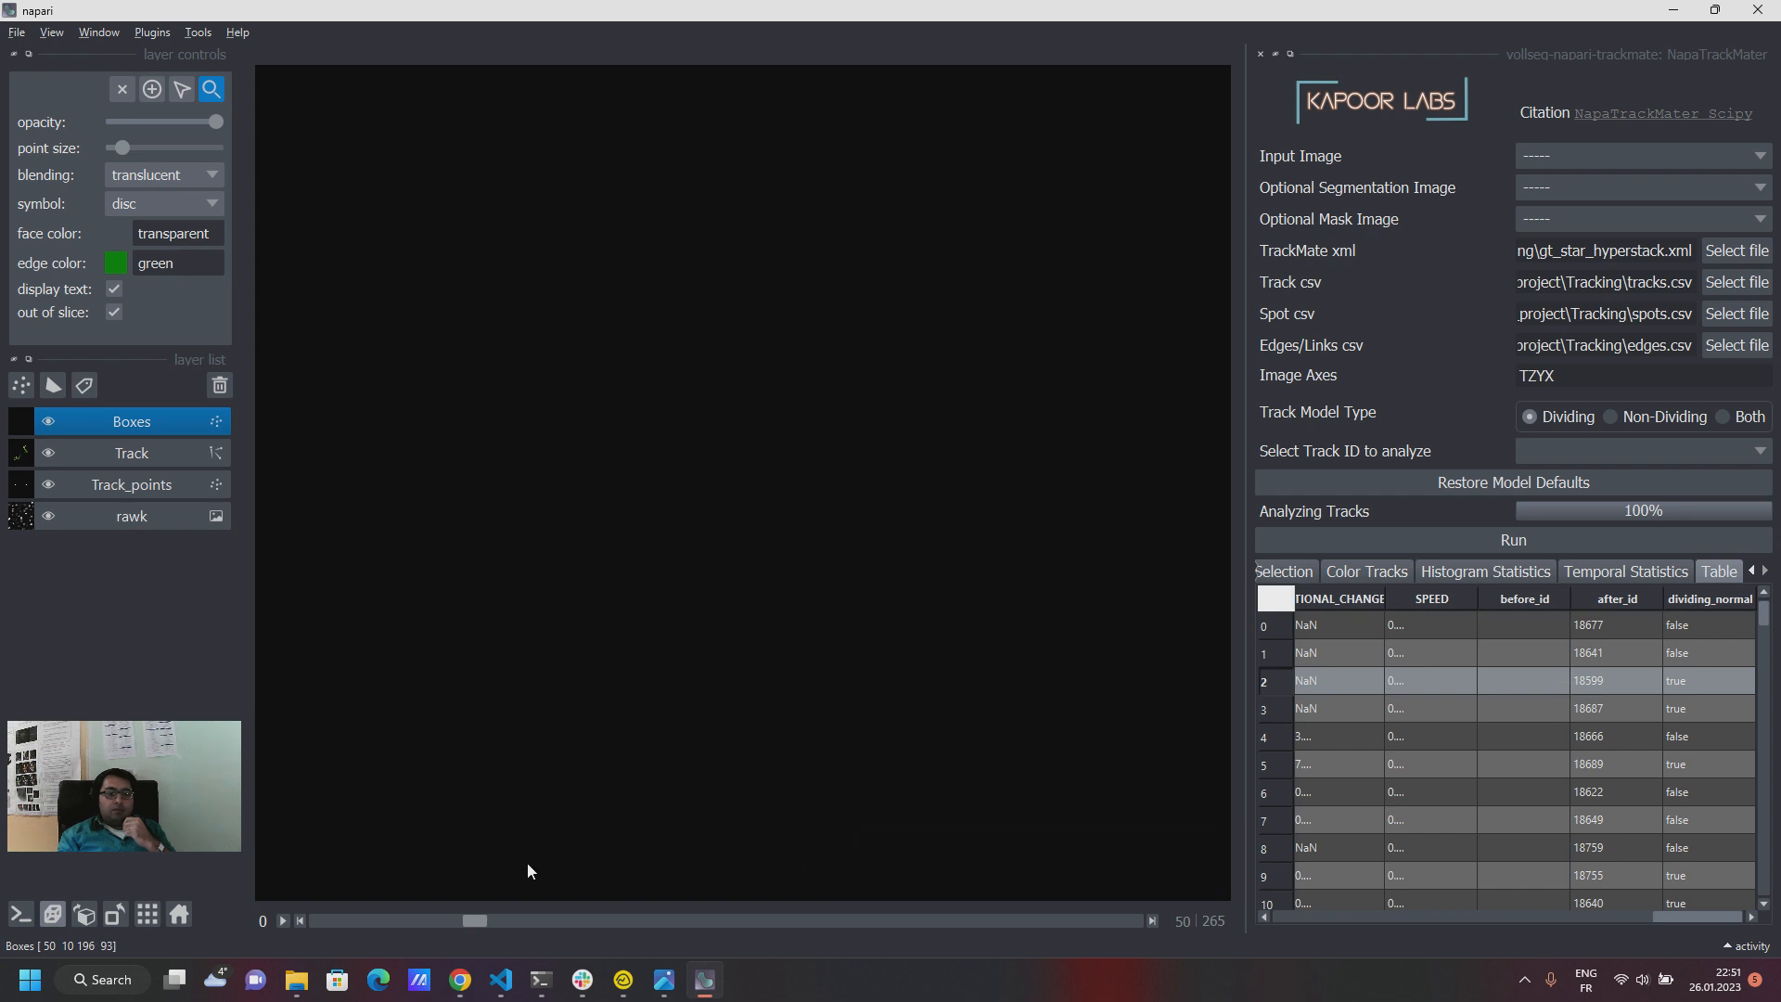
click(52, 916)
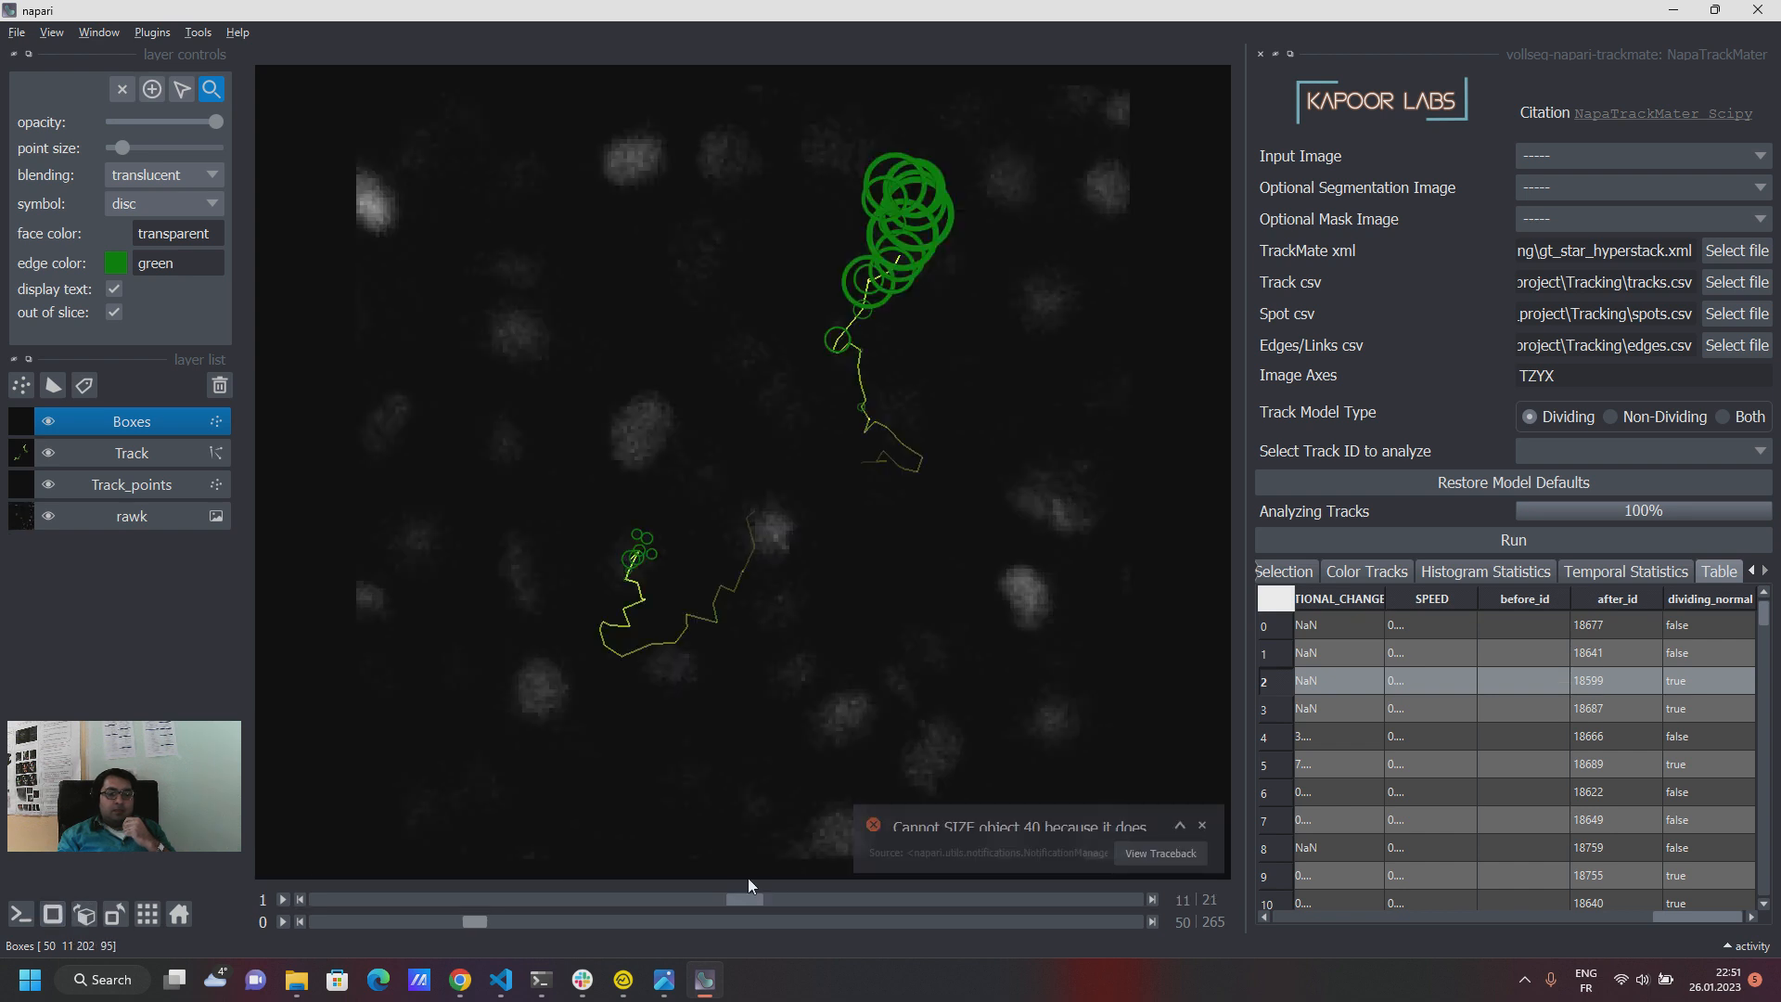
Set the Z slice to 8 and the time frame to 5, dismissing the error notification.
drag(683, 890, 648, 902)
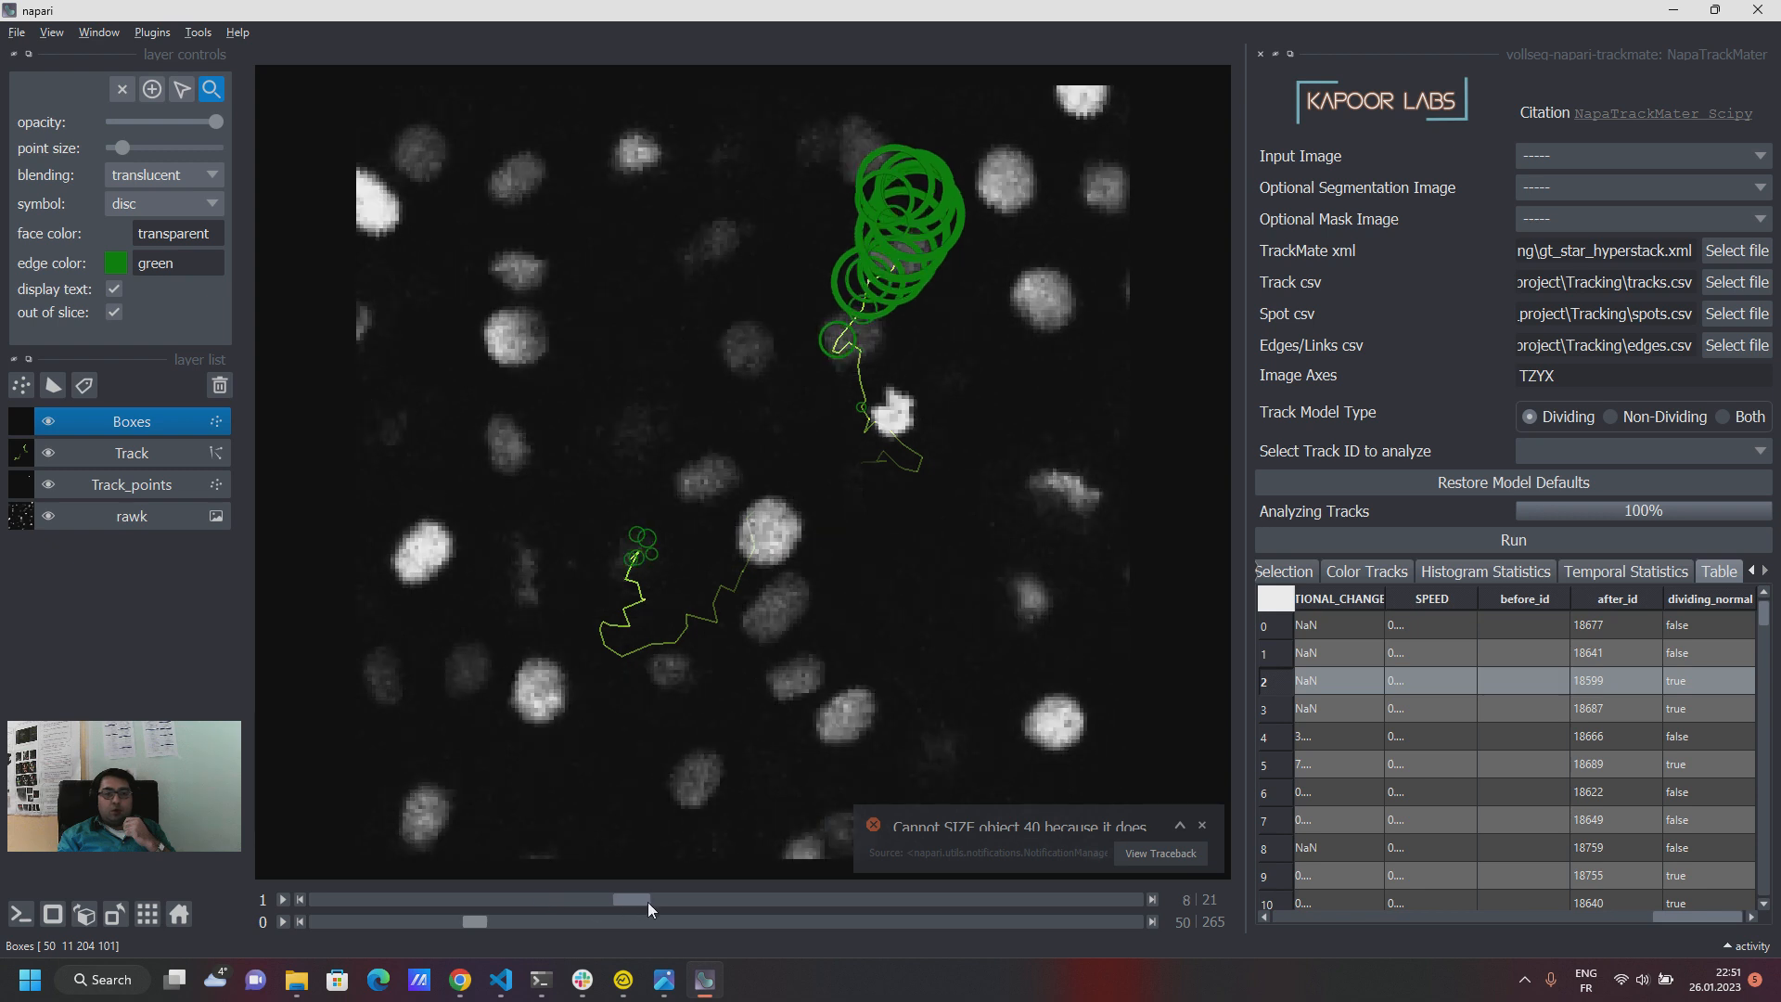
click(1202, 825)
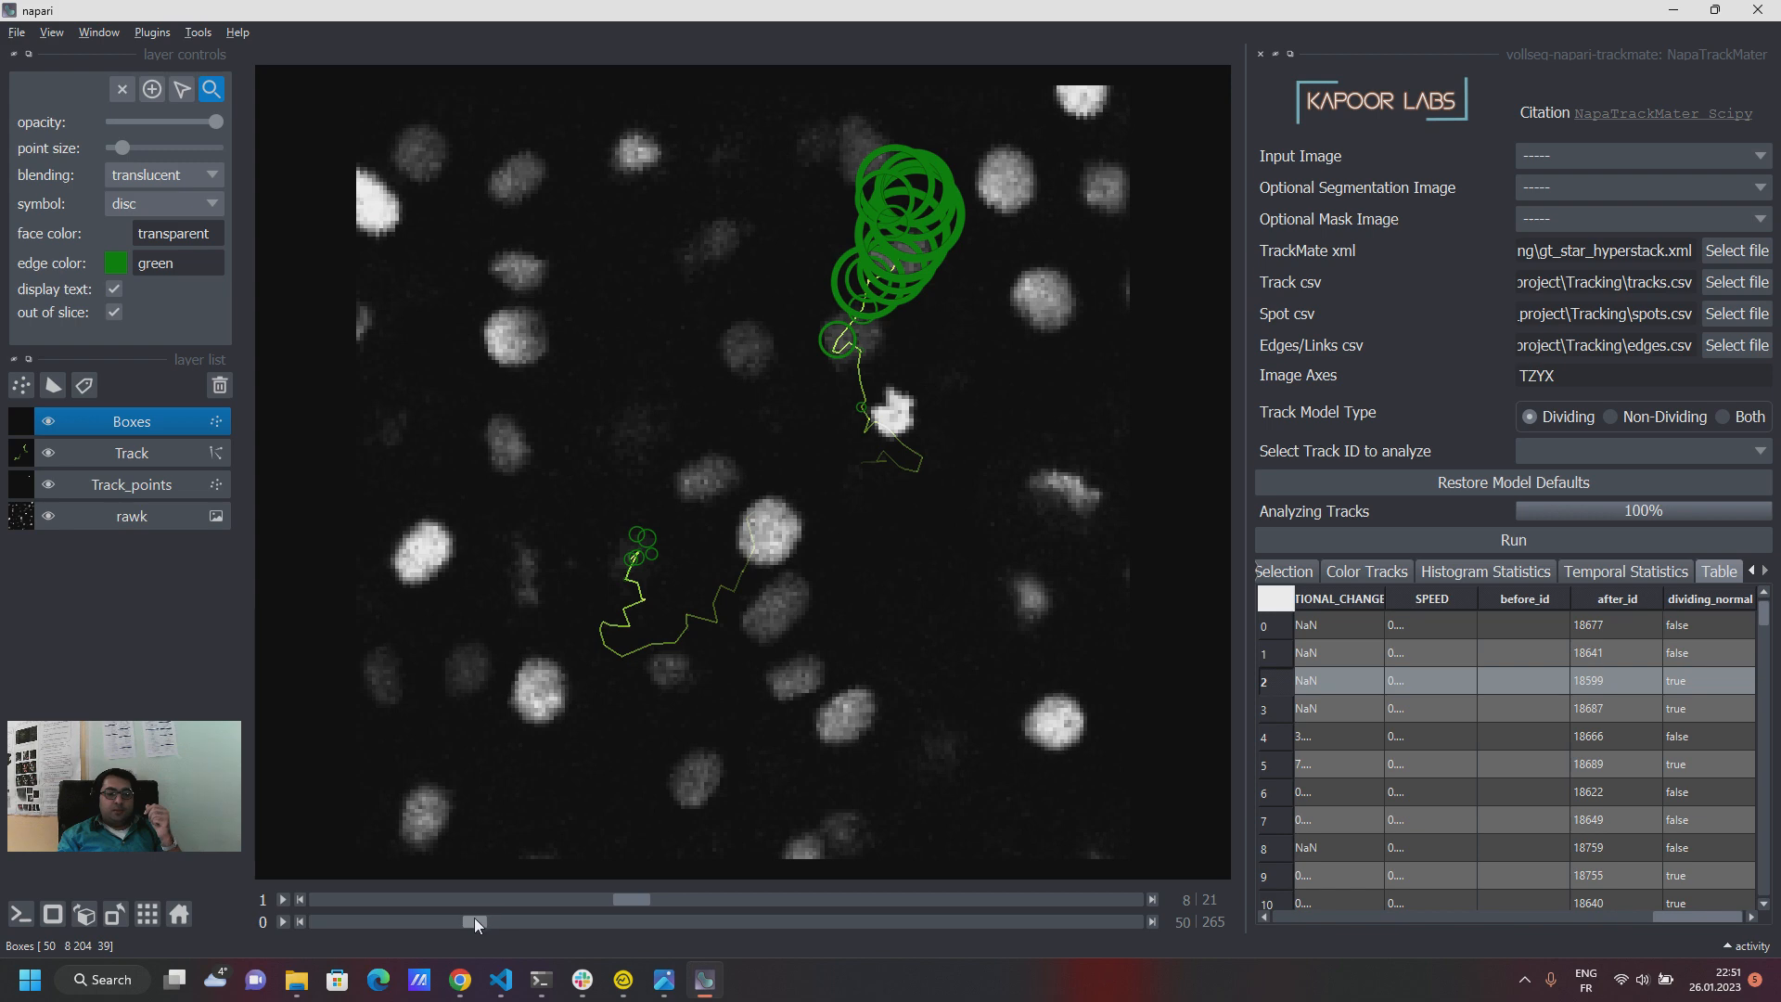
drag(474, 916, 336, 906)
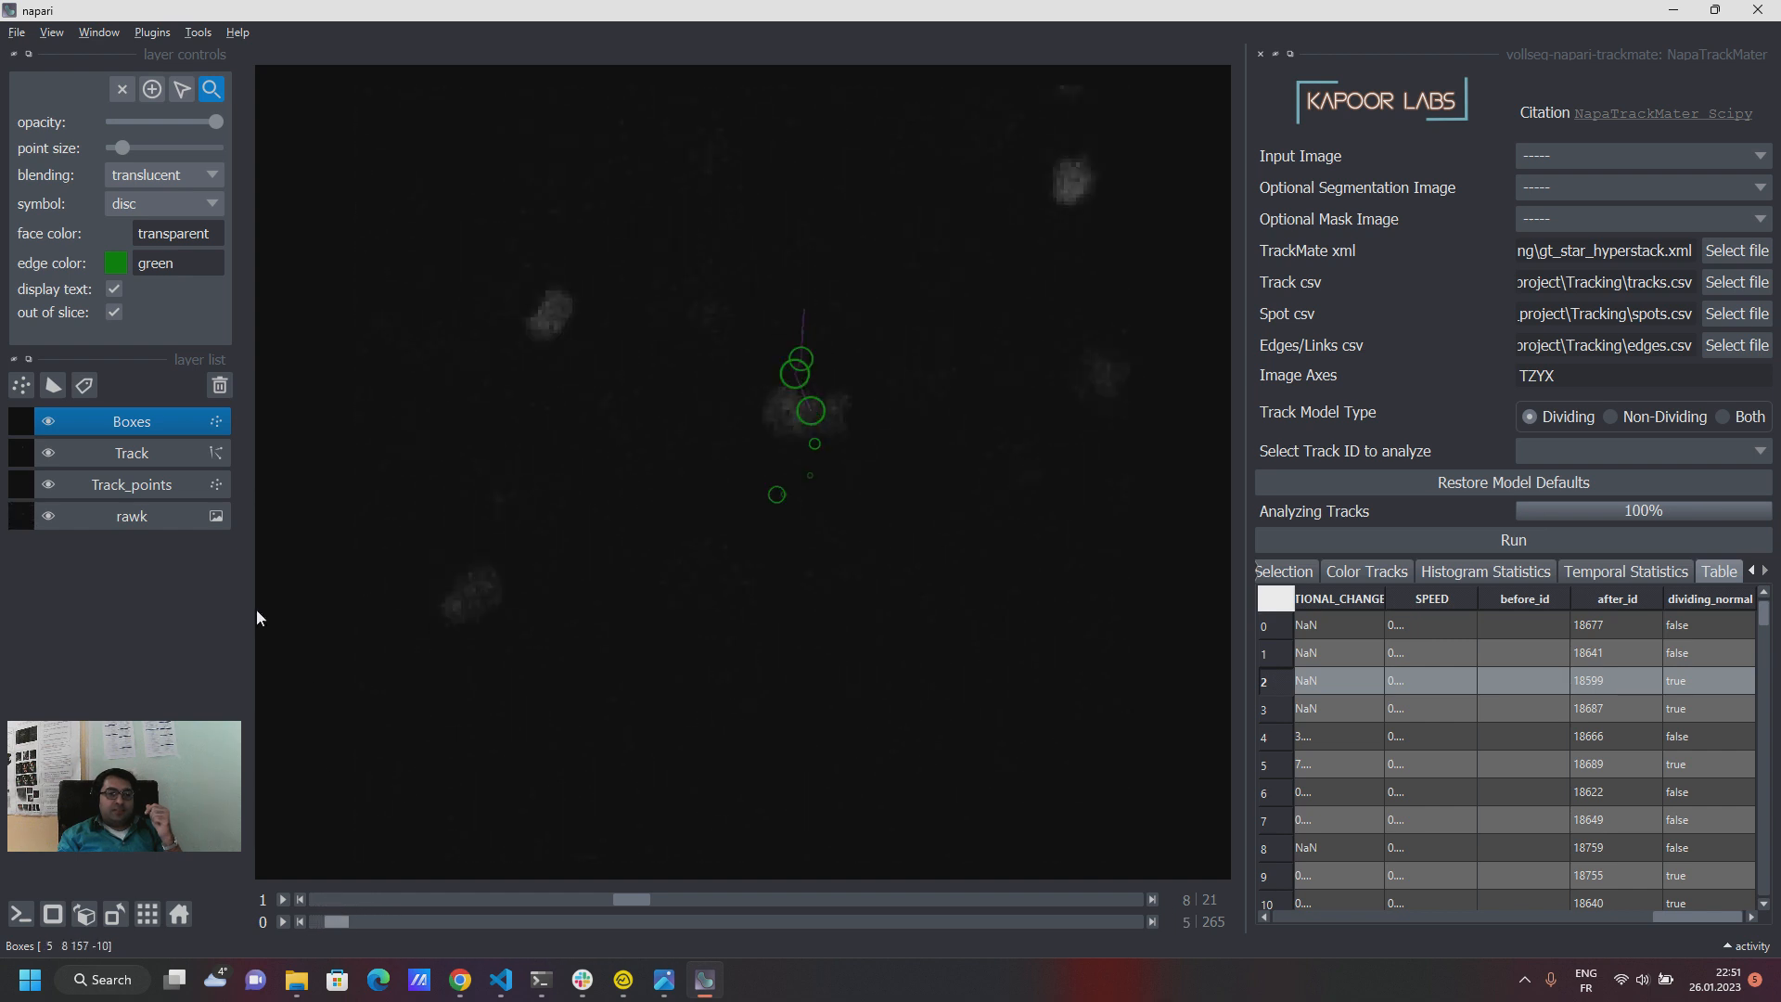
Lower the upper contrast limit of the rawk layer, then hide the Boxes layer to follow the track to time frame 56.
click(132, 516)
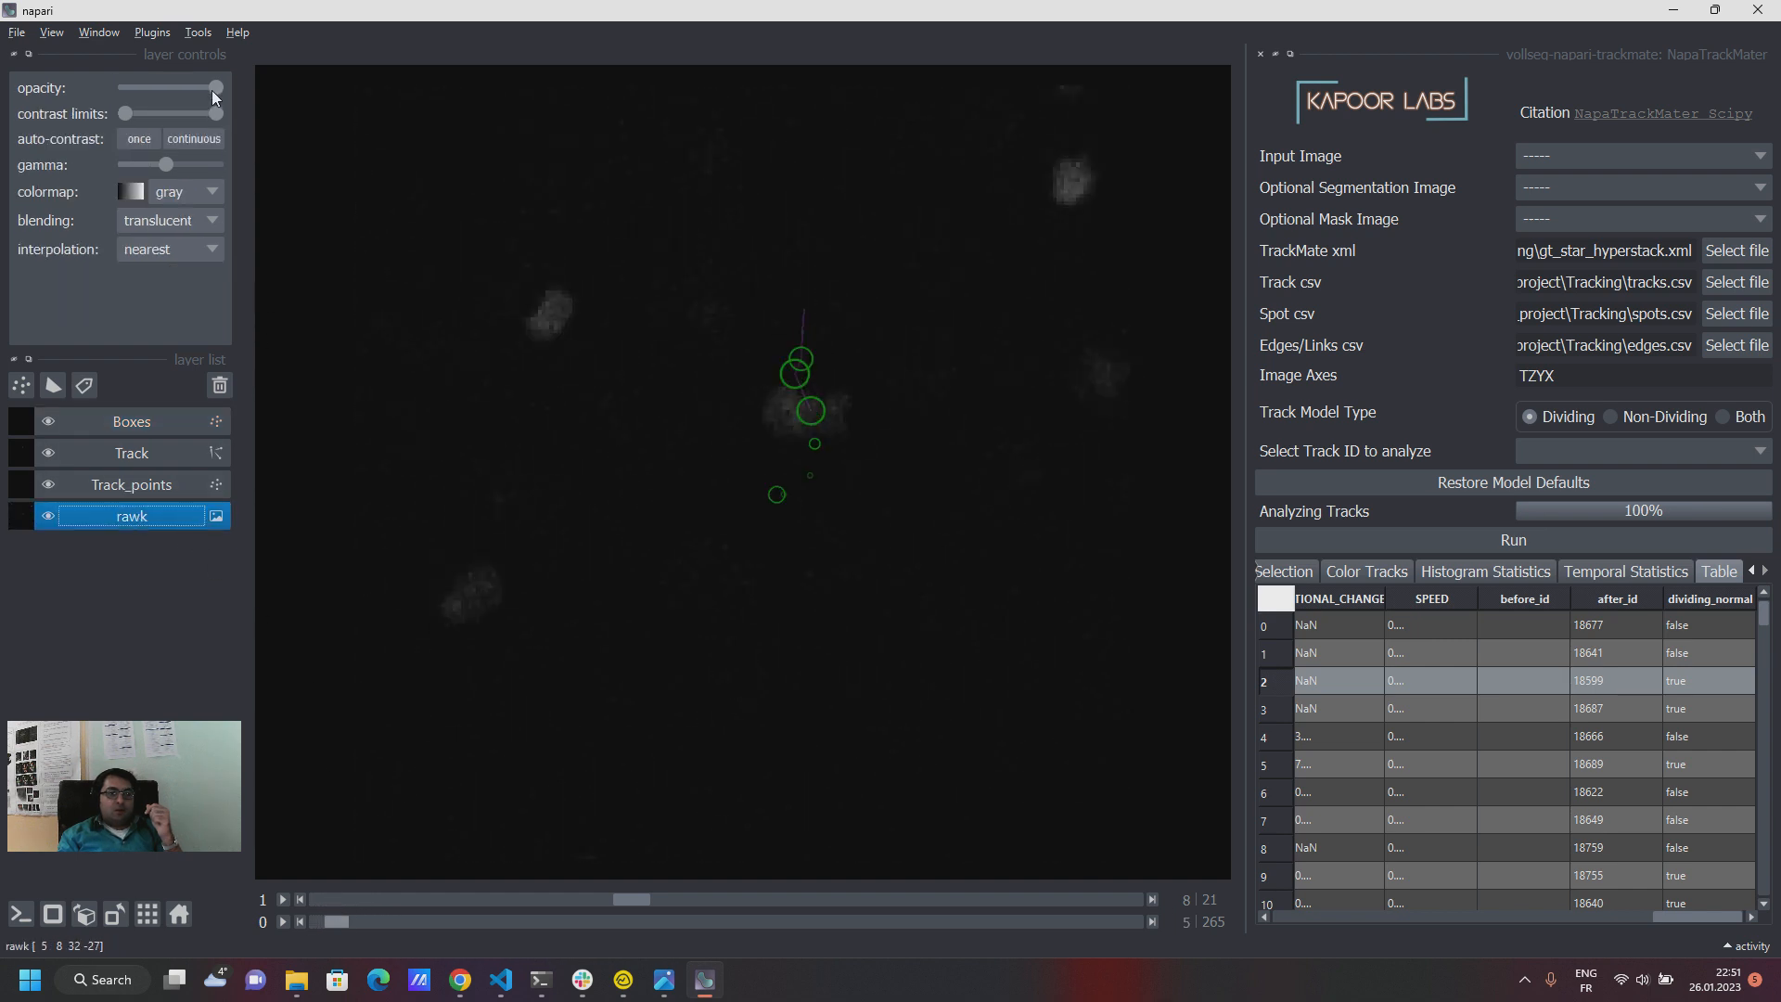
drag(210, 83, 156, 113)
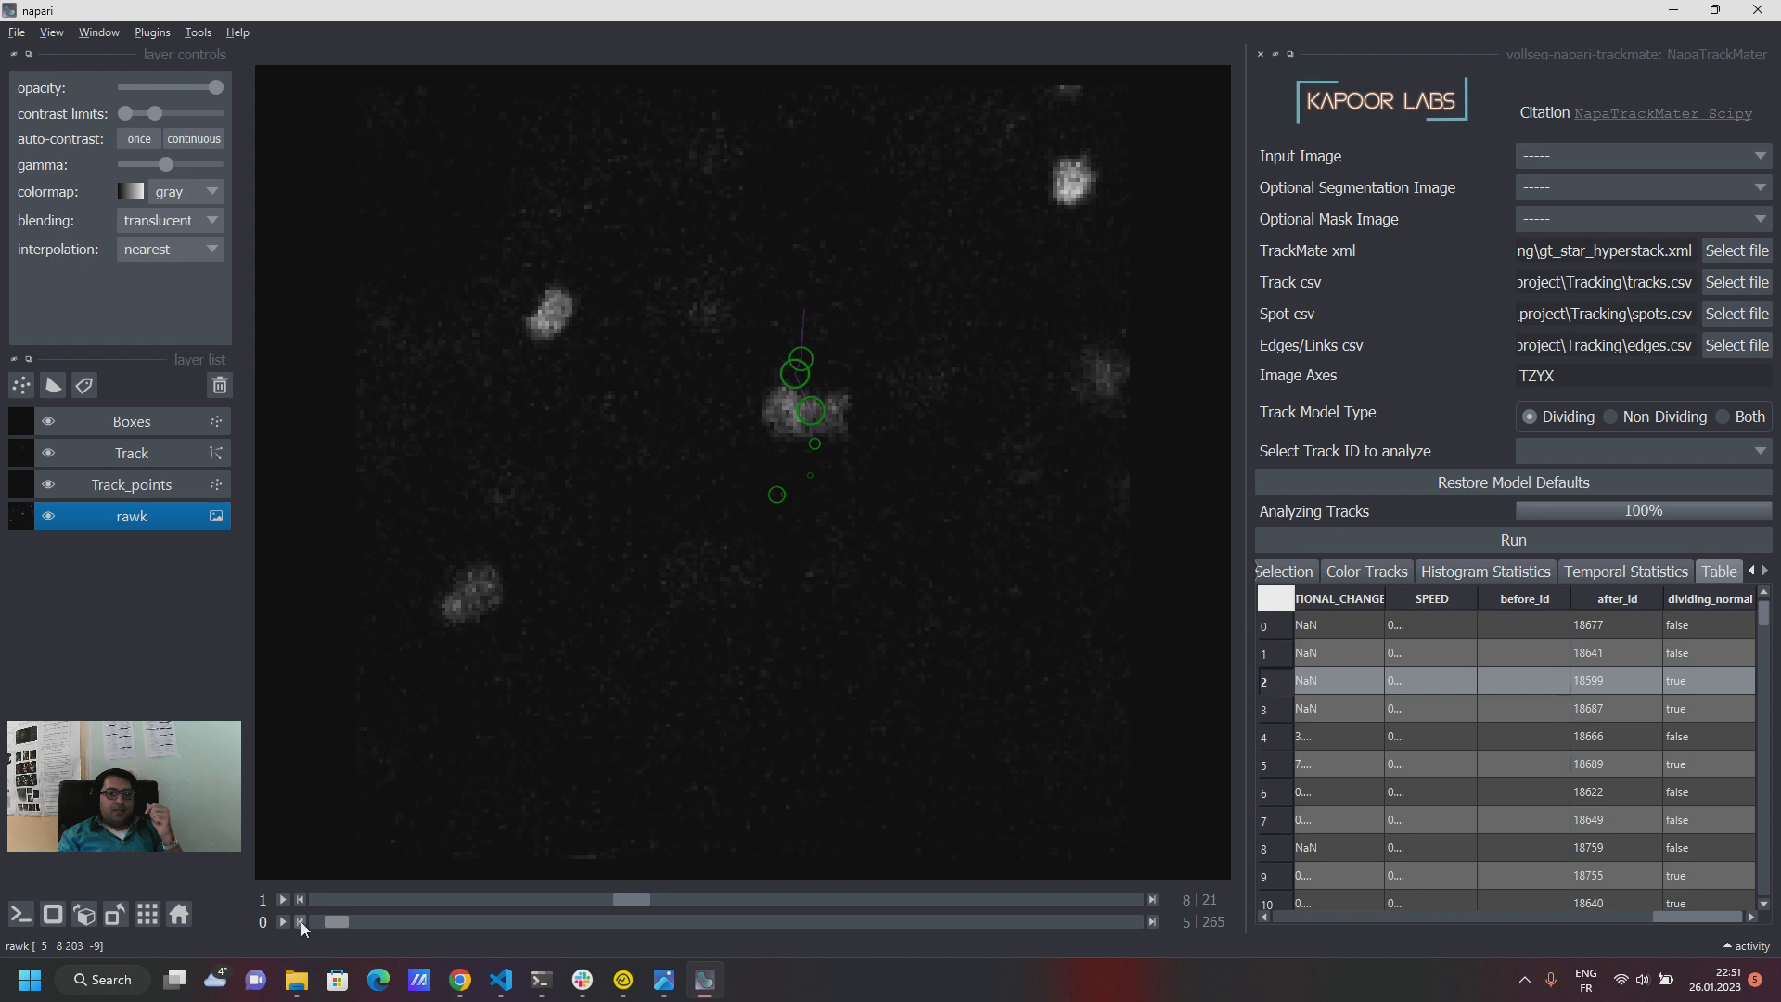
click(49, 421)
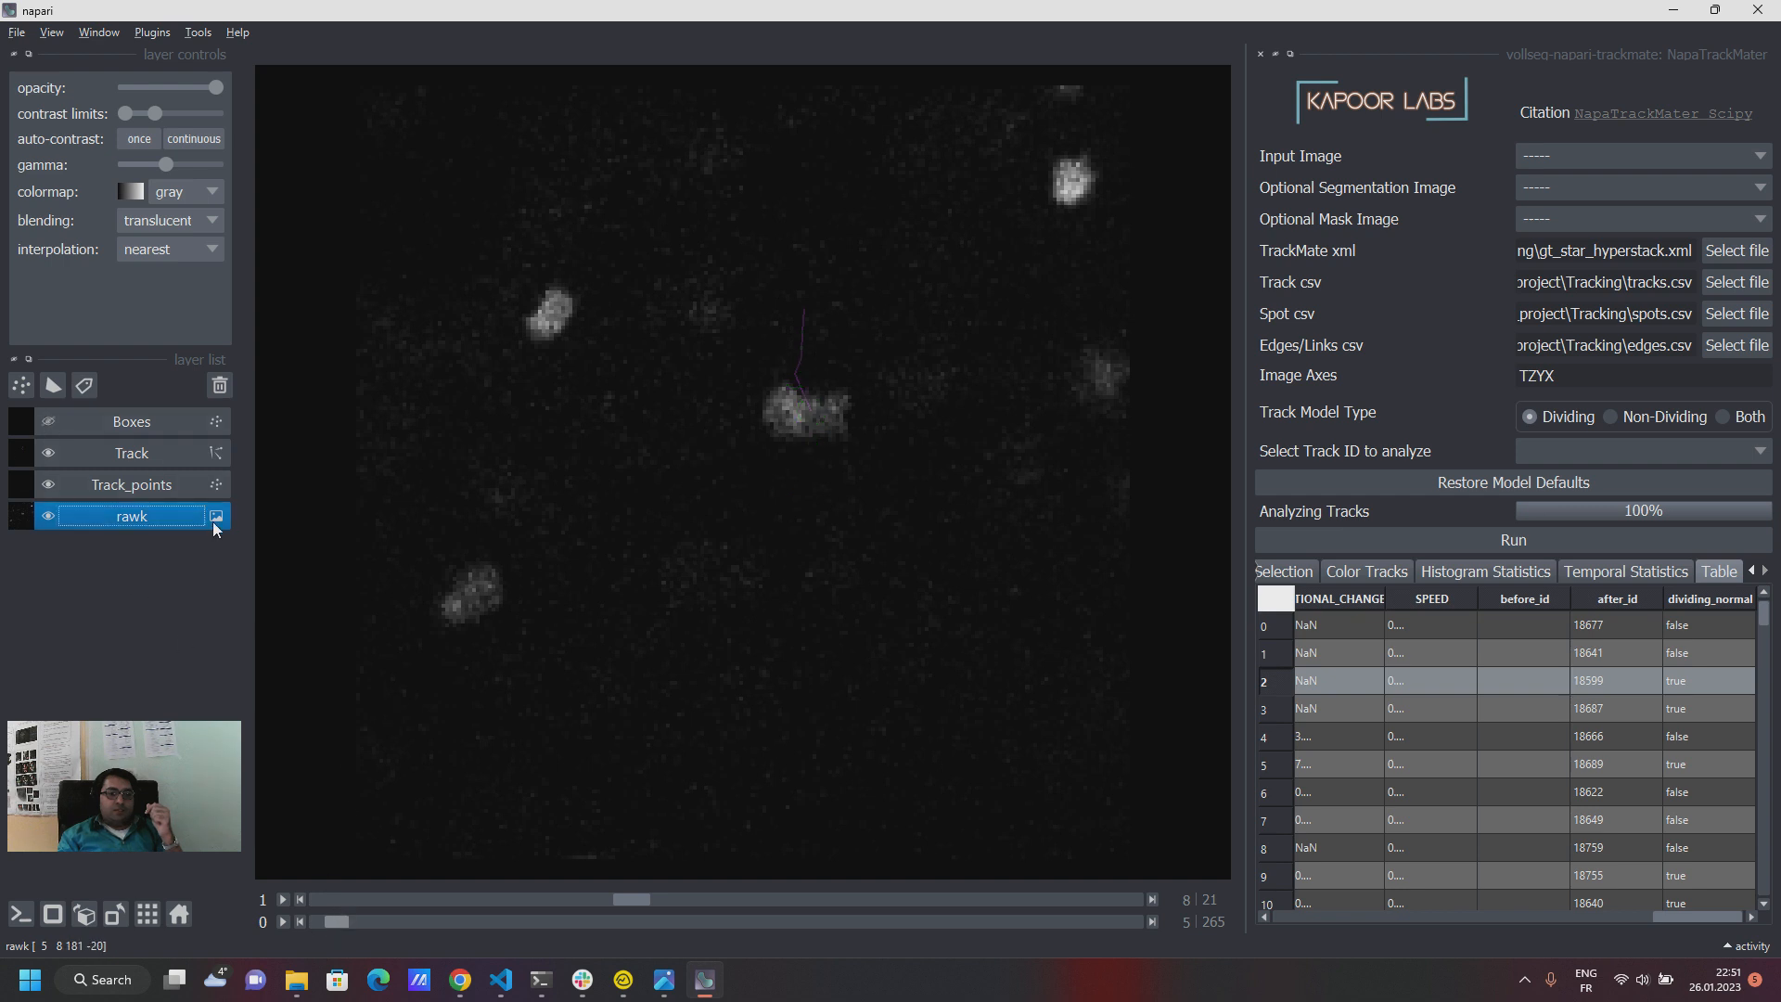
drag(334, 918, 403, 928)
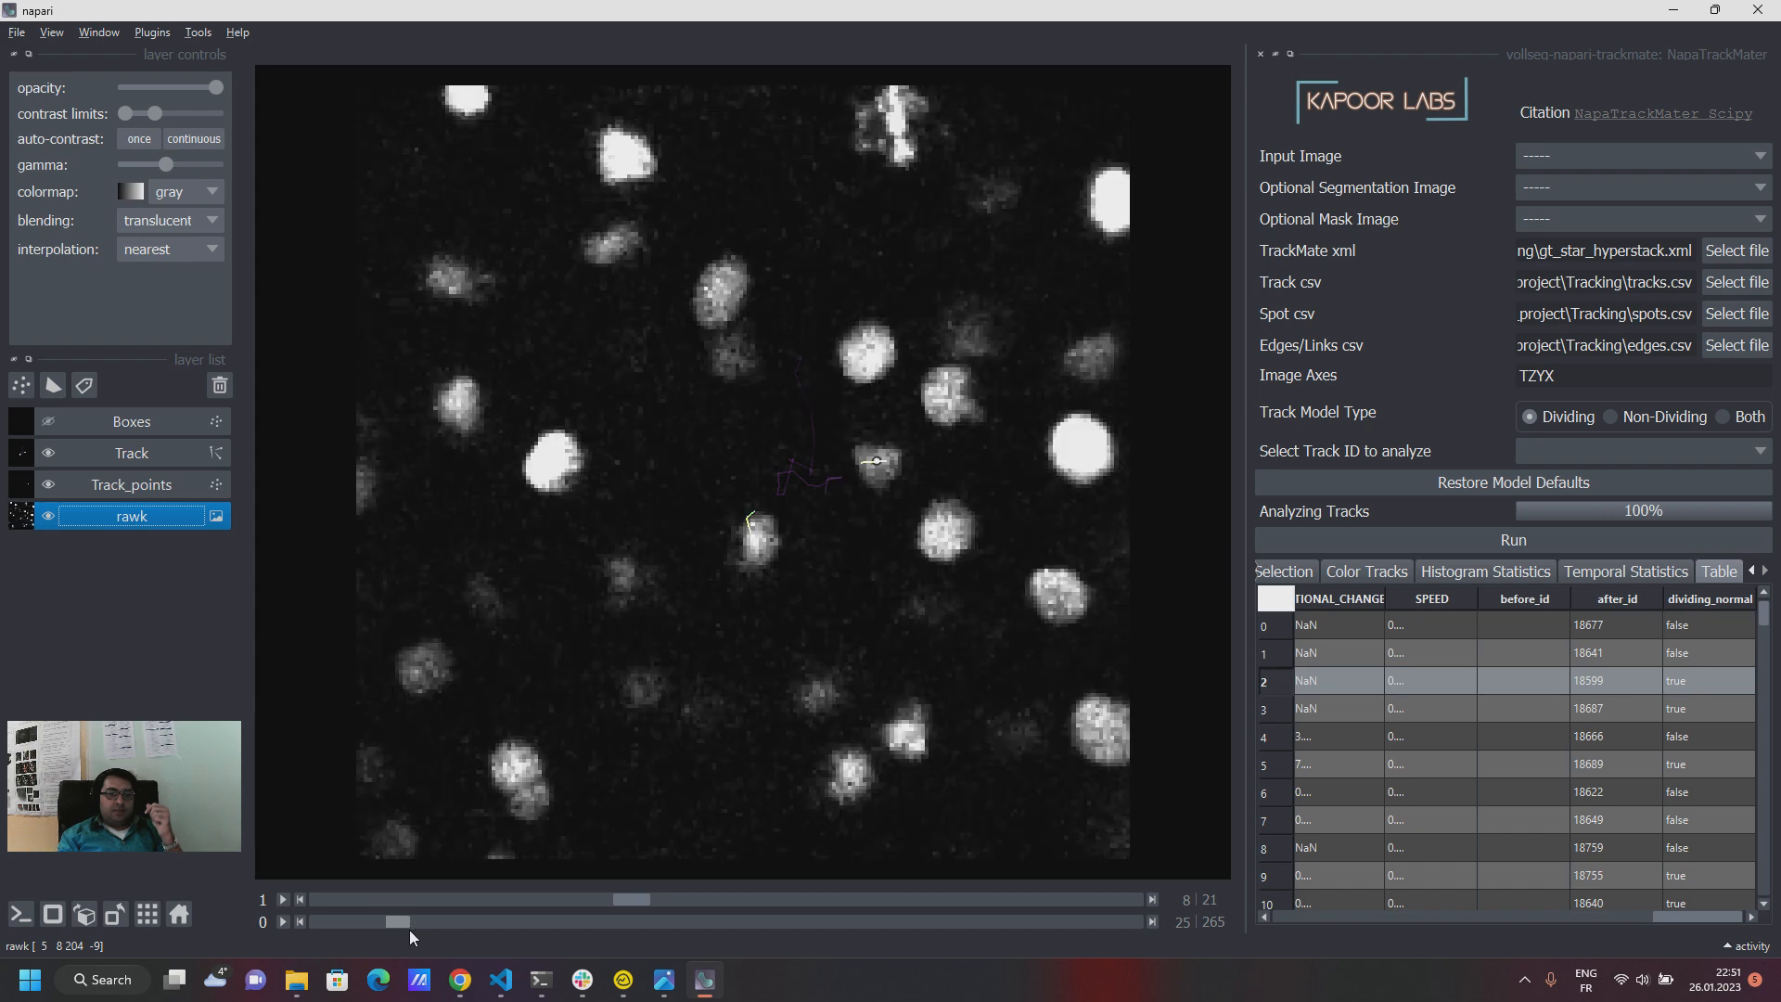
drag(449, 918, 497, 915)
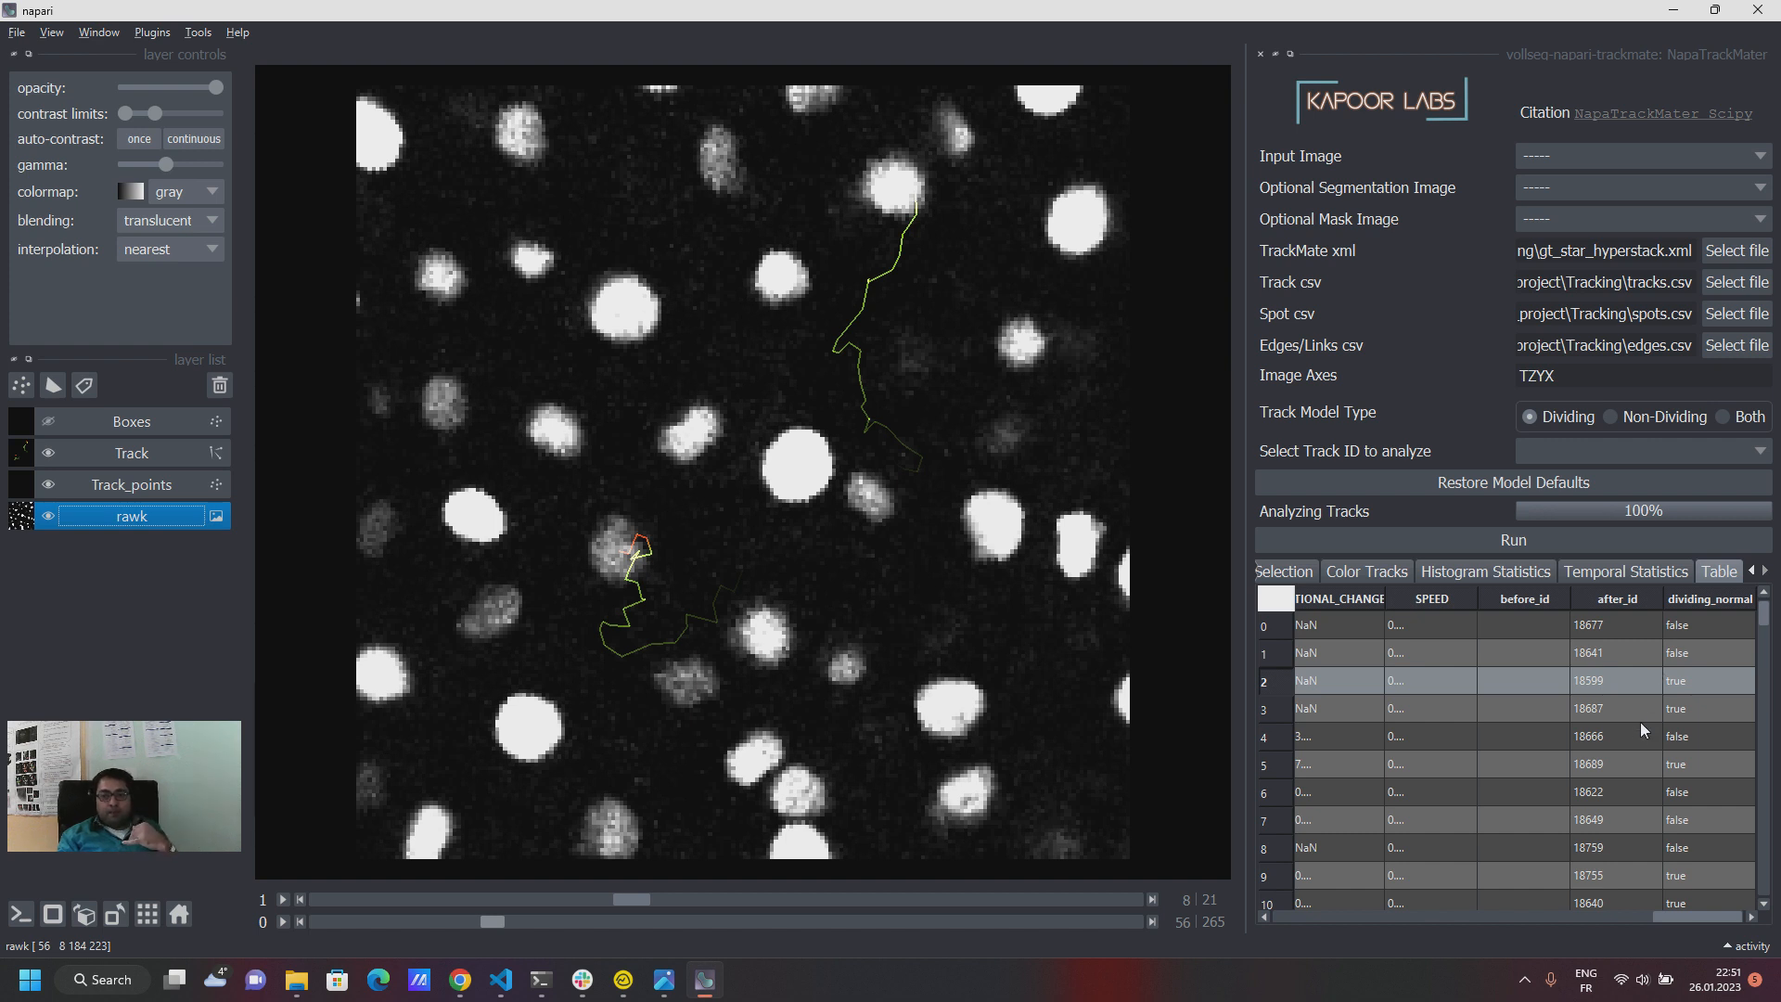
Load the non-dividing track from table row 4 and show it at time frame 16.
click(1611, 736)
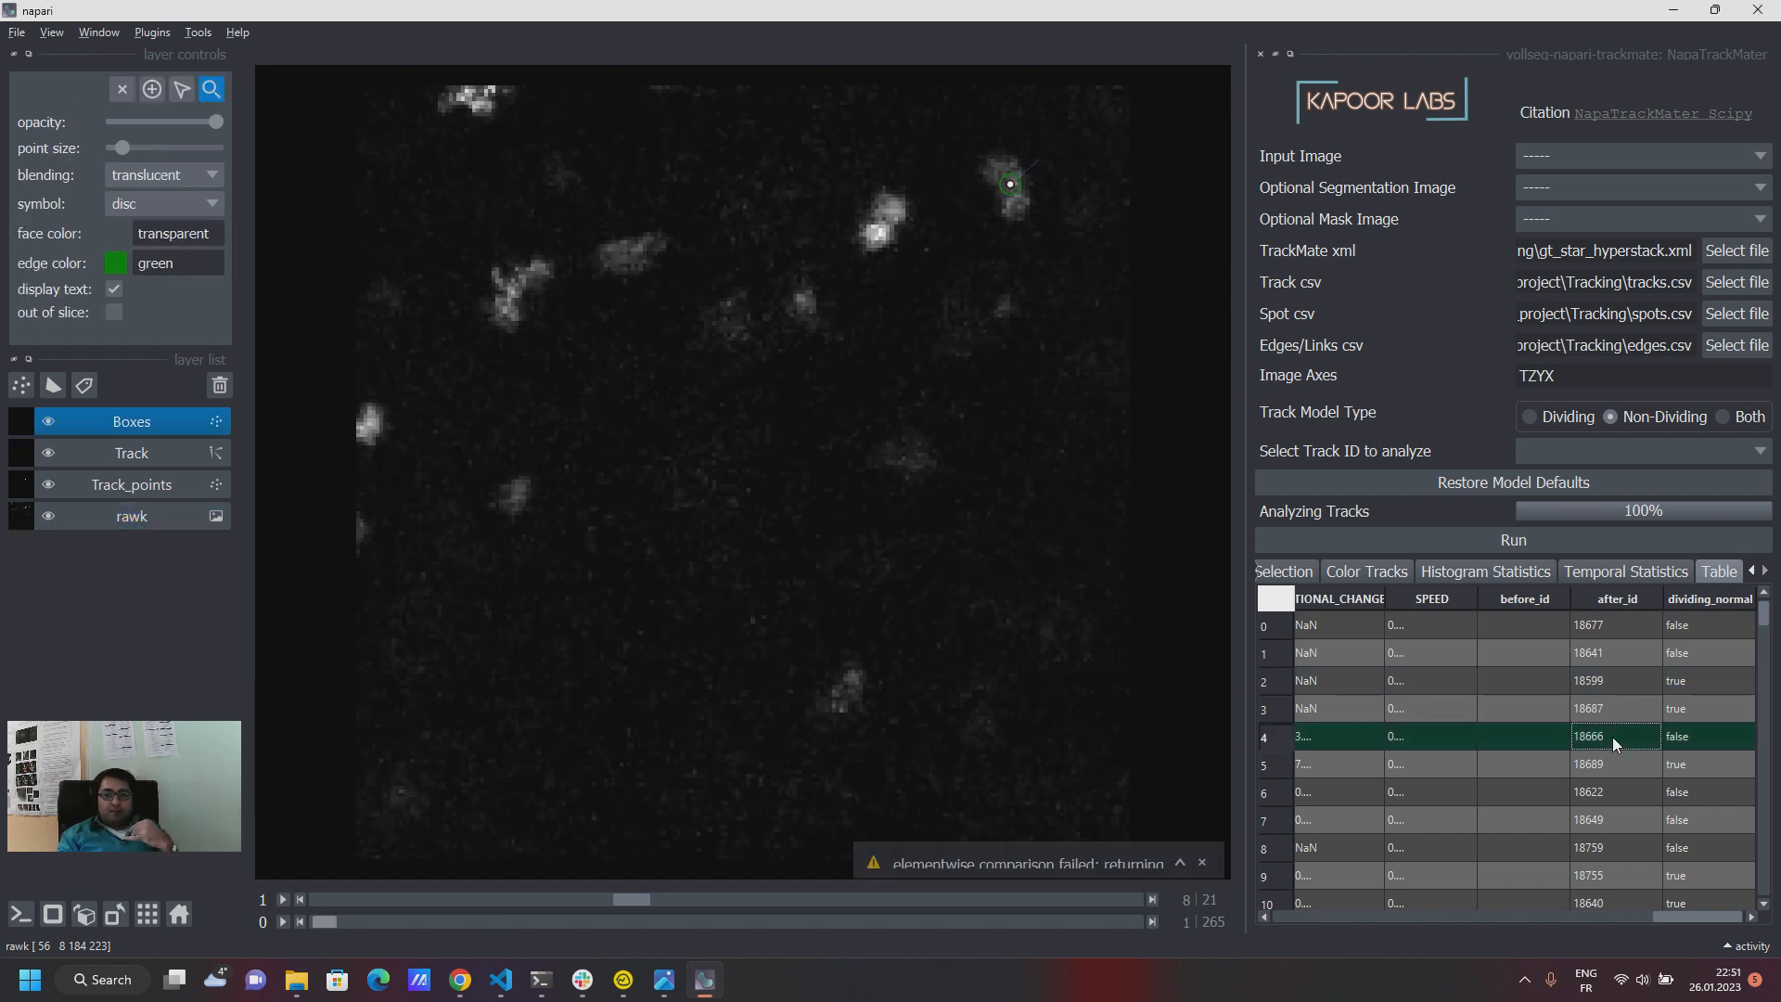
click(1639, 423)
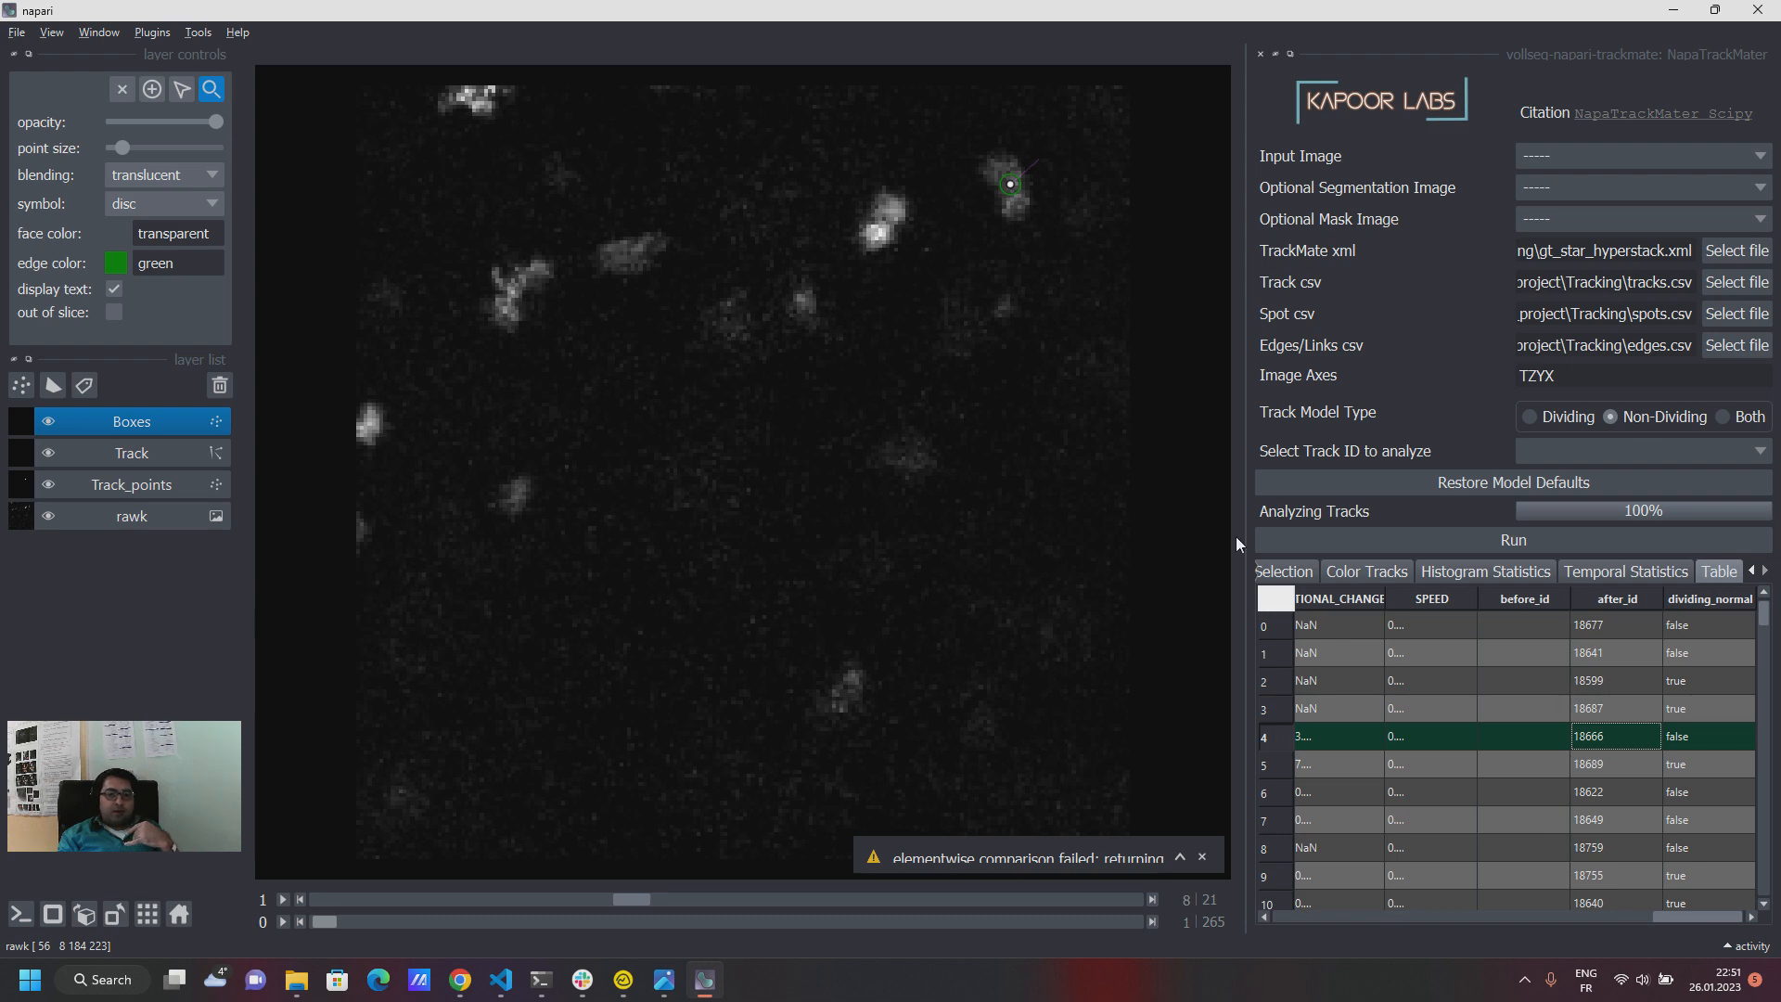
drag(320, 922, 364, 932)
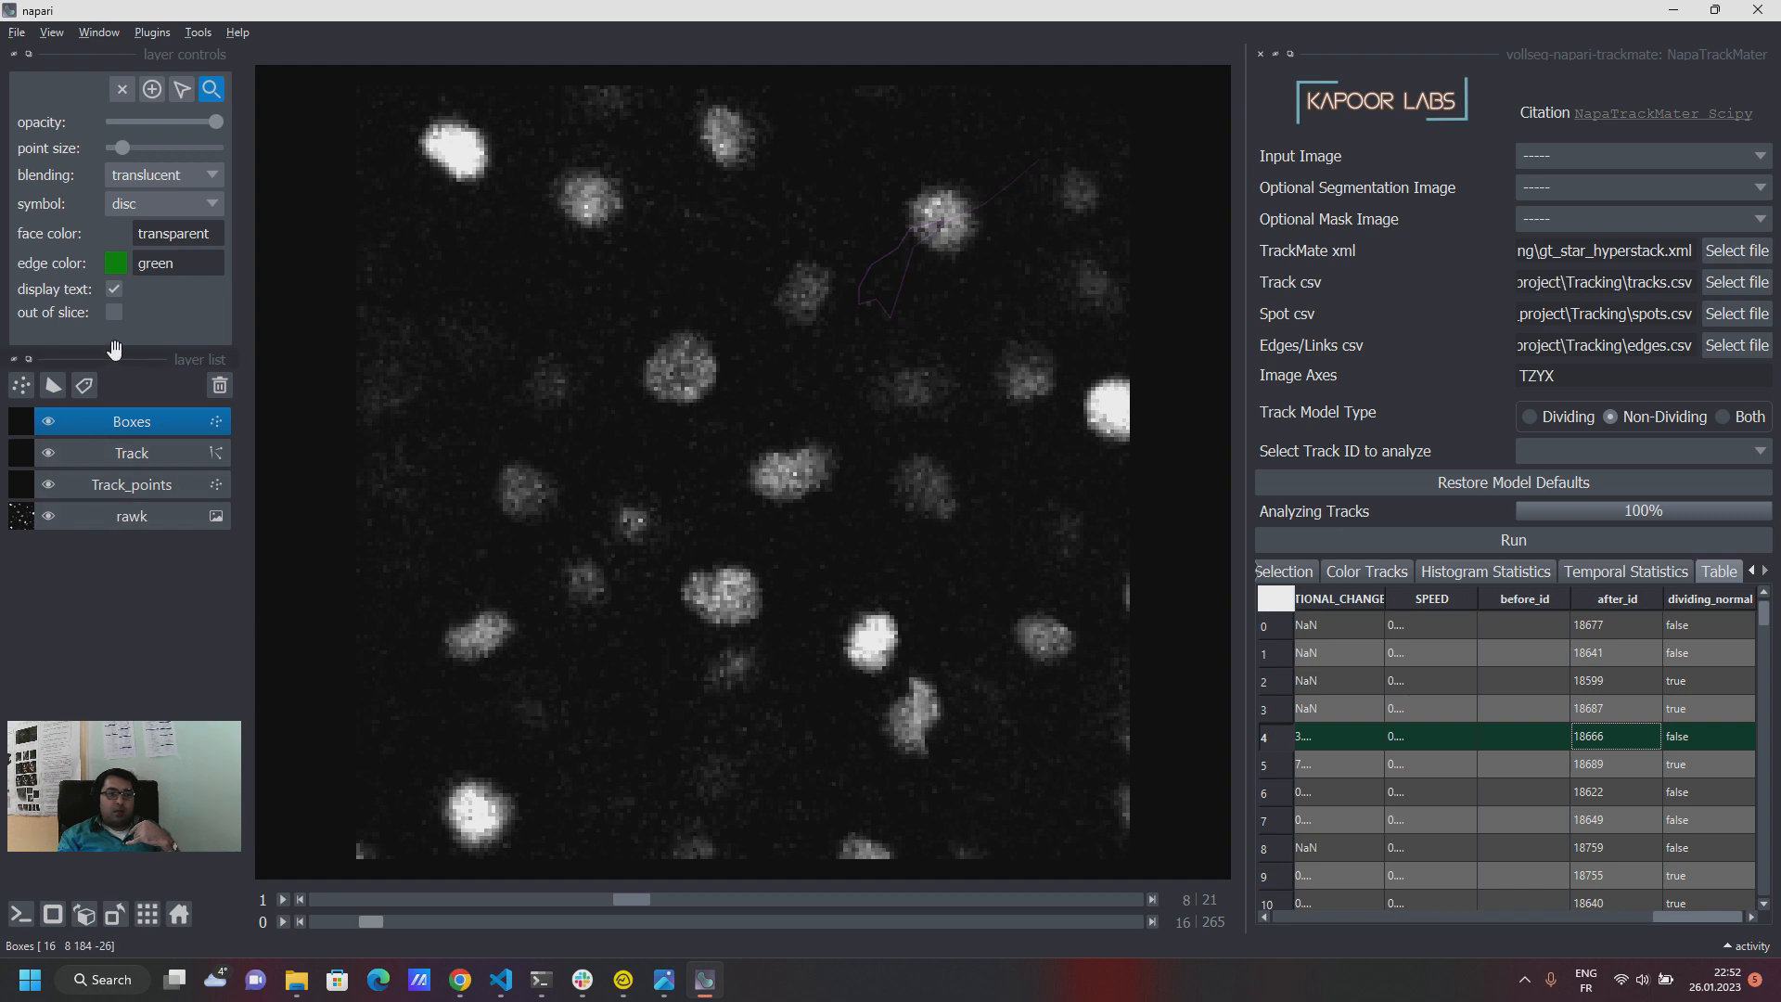
Enable out-of-slice points for the non-dividing track's boxes and scrub through time to frame 22.
click(115, 312)
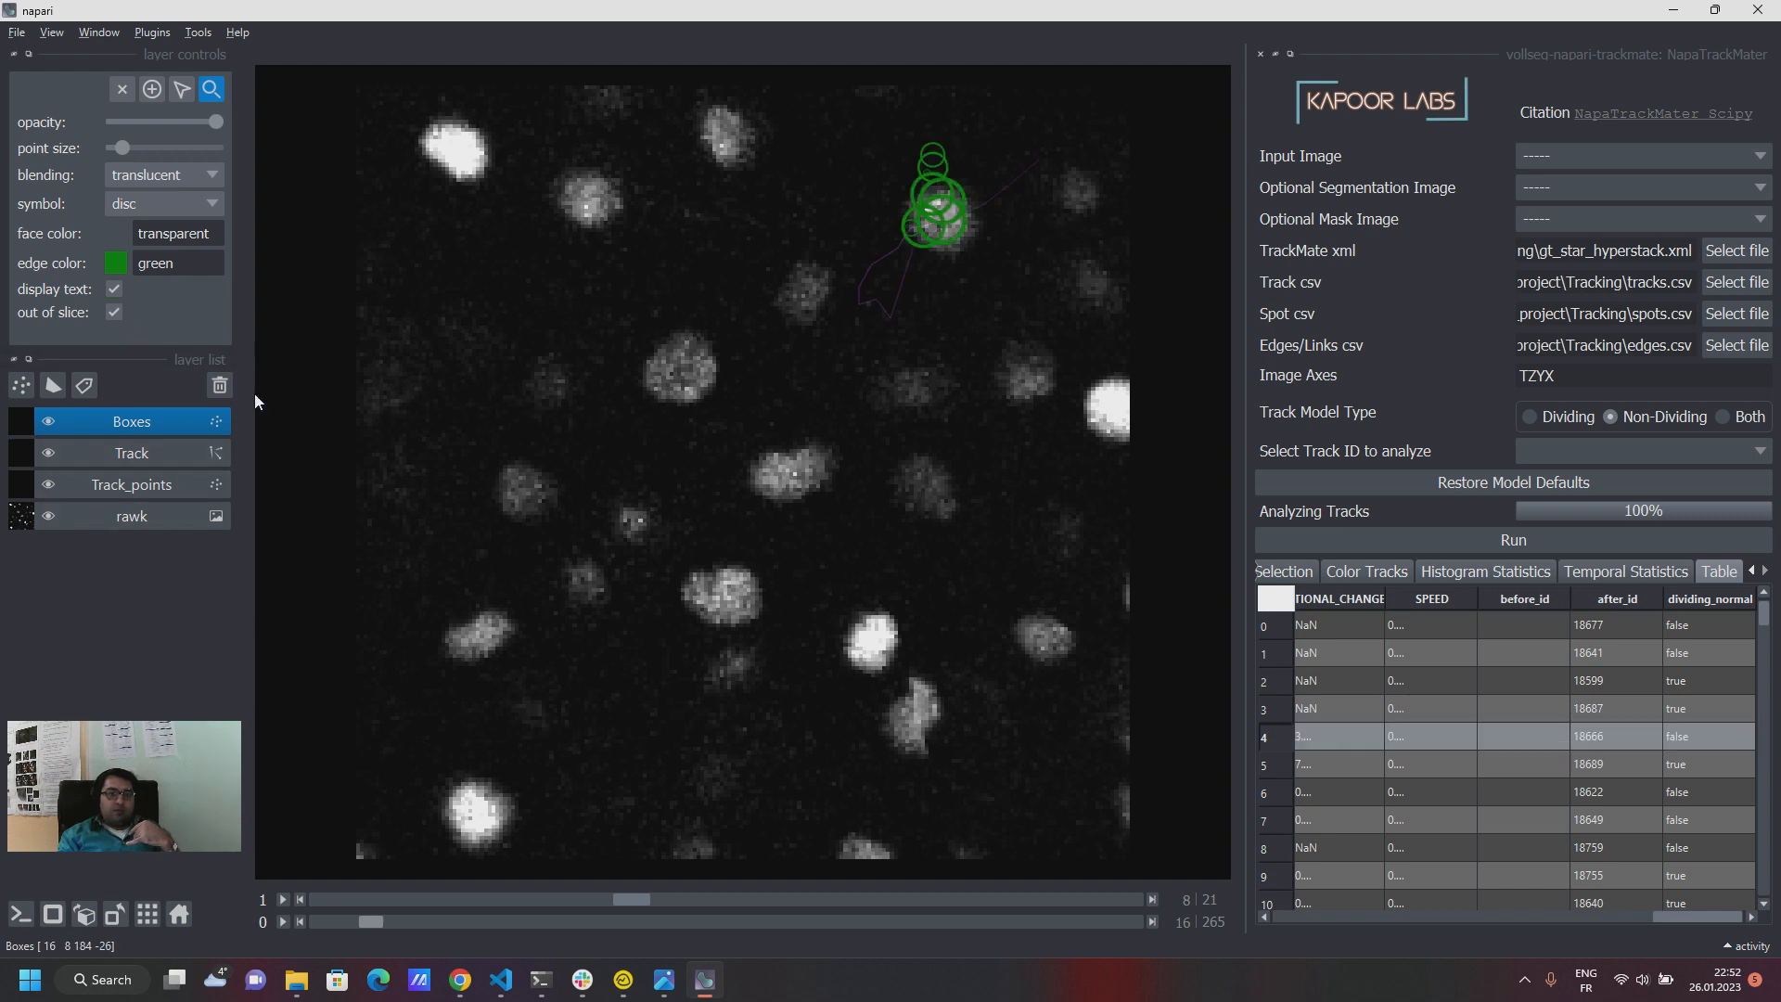
drag(358, 921, 421, 923)
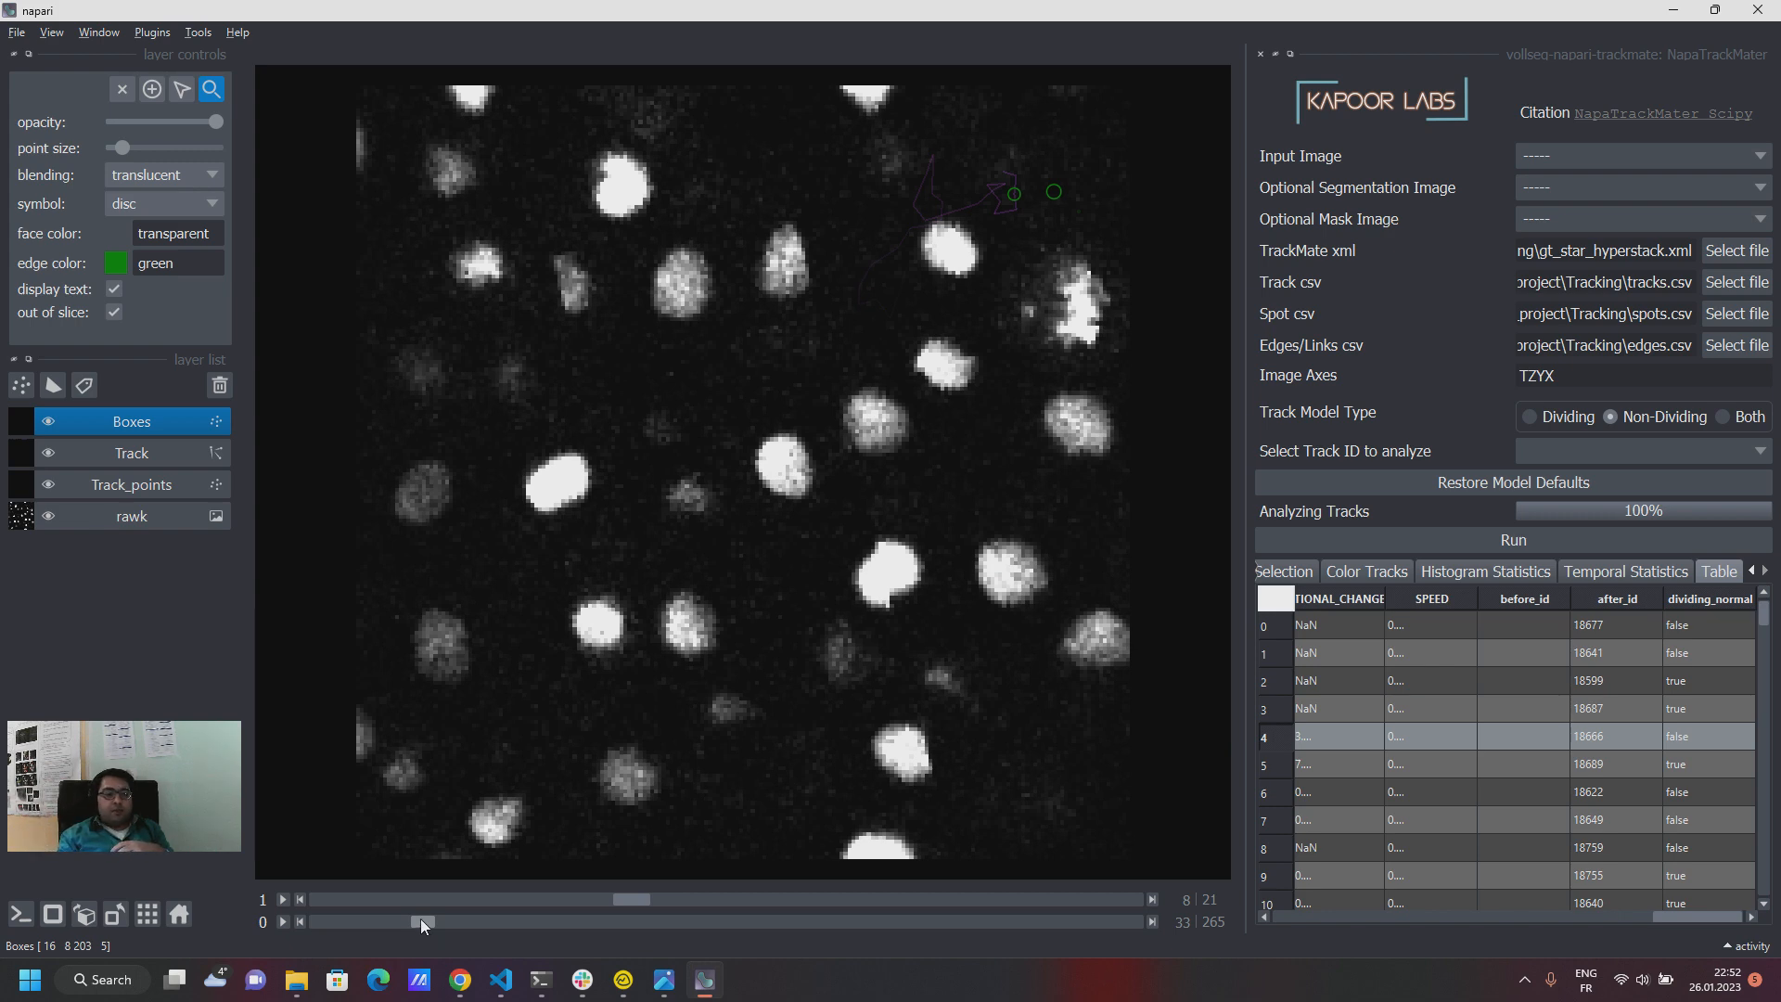
drag(420, 918, 381, 922)
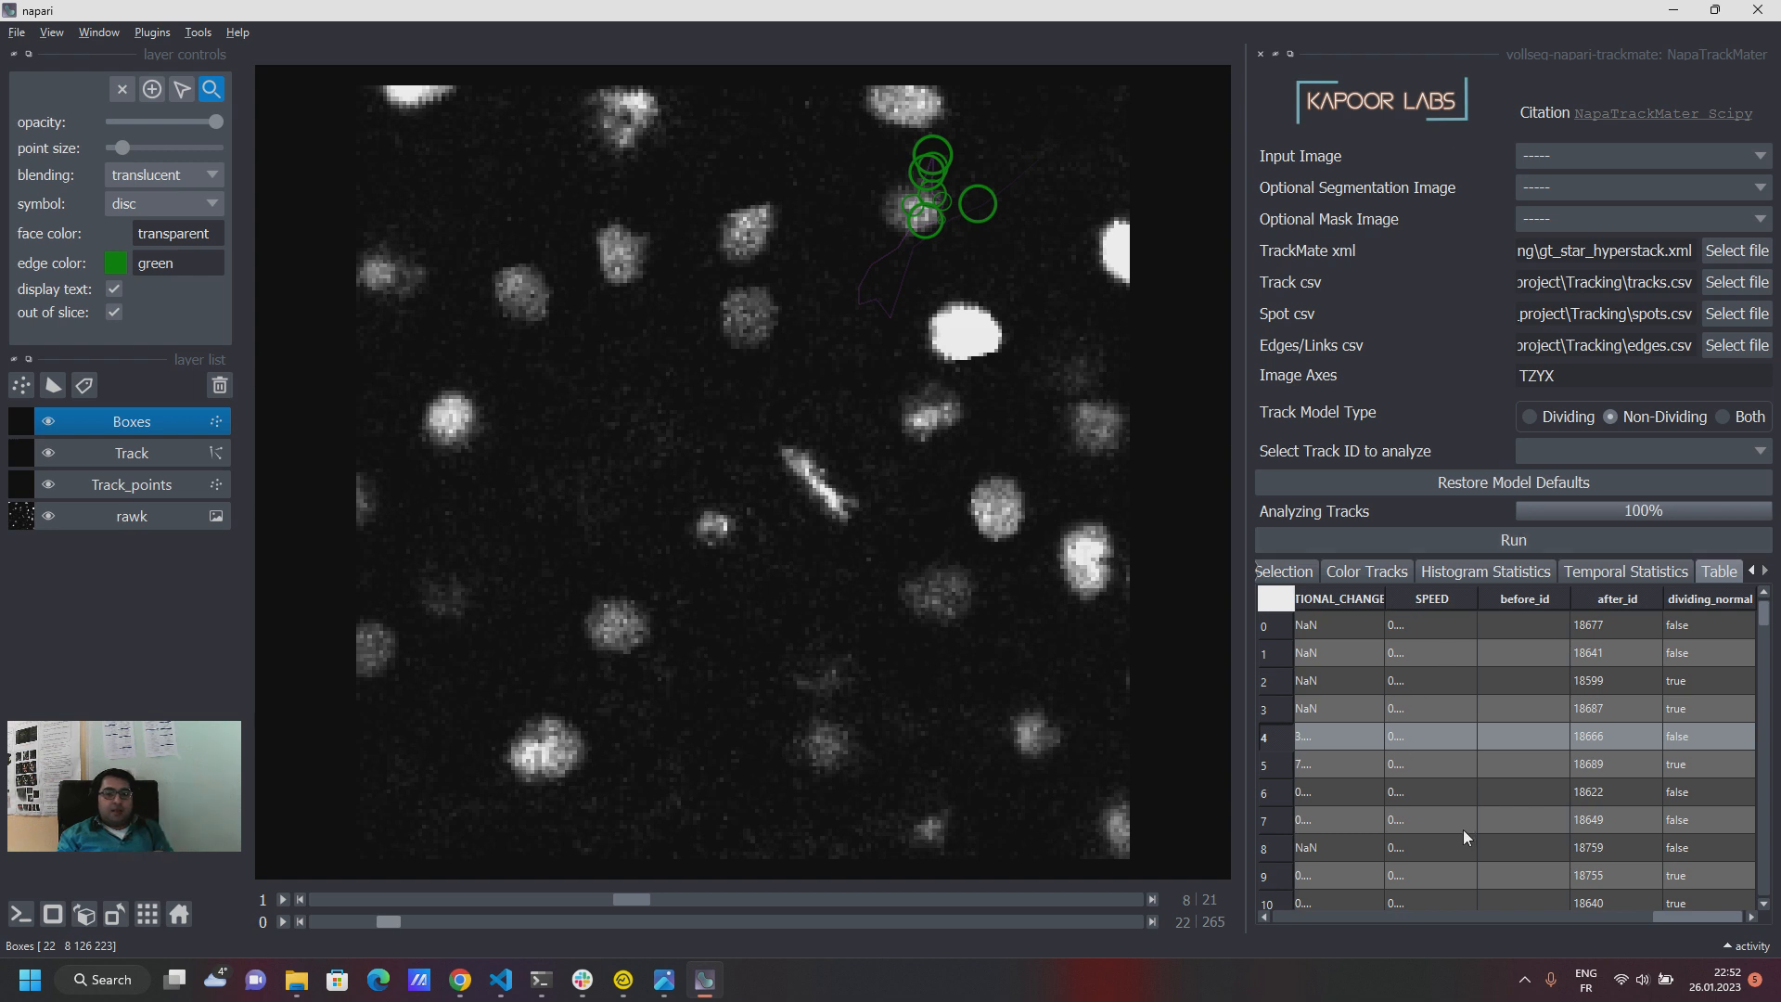
Switch the track model type to Dividing, choose a track ID to analyze, and show that track at time frame 64.
drag(1678, 911, 1283, 898)
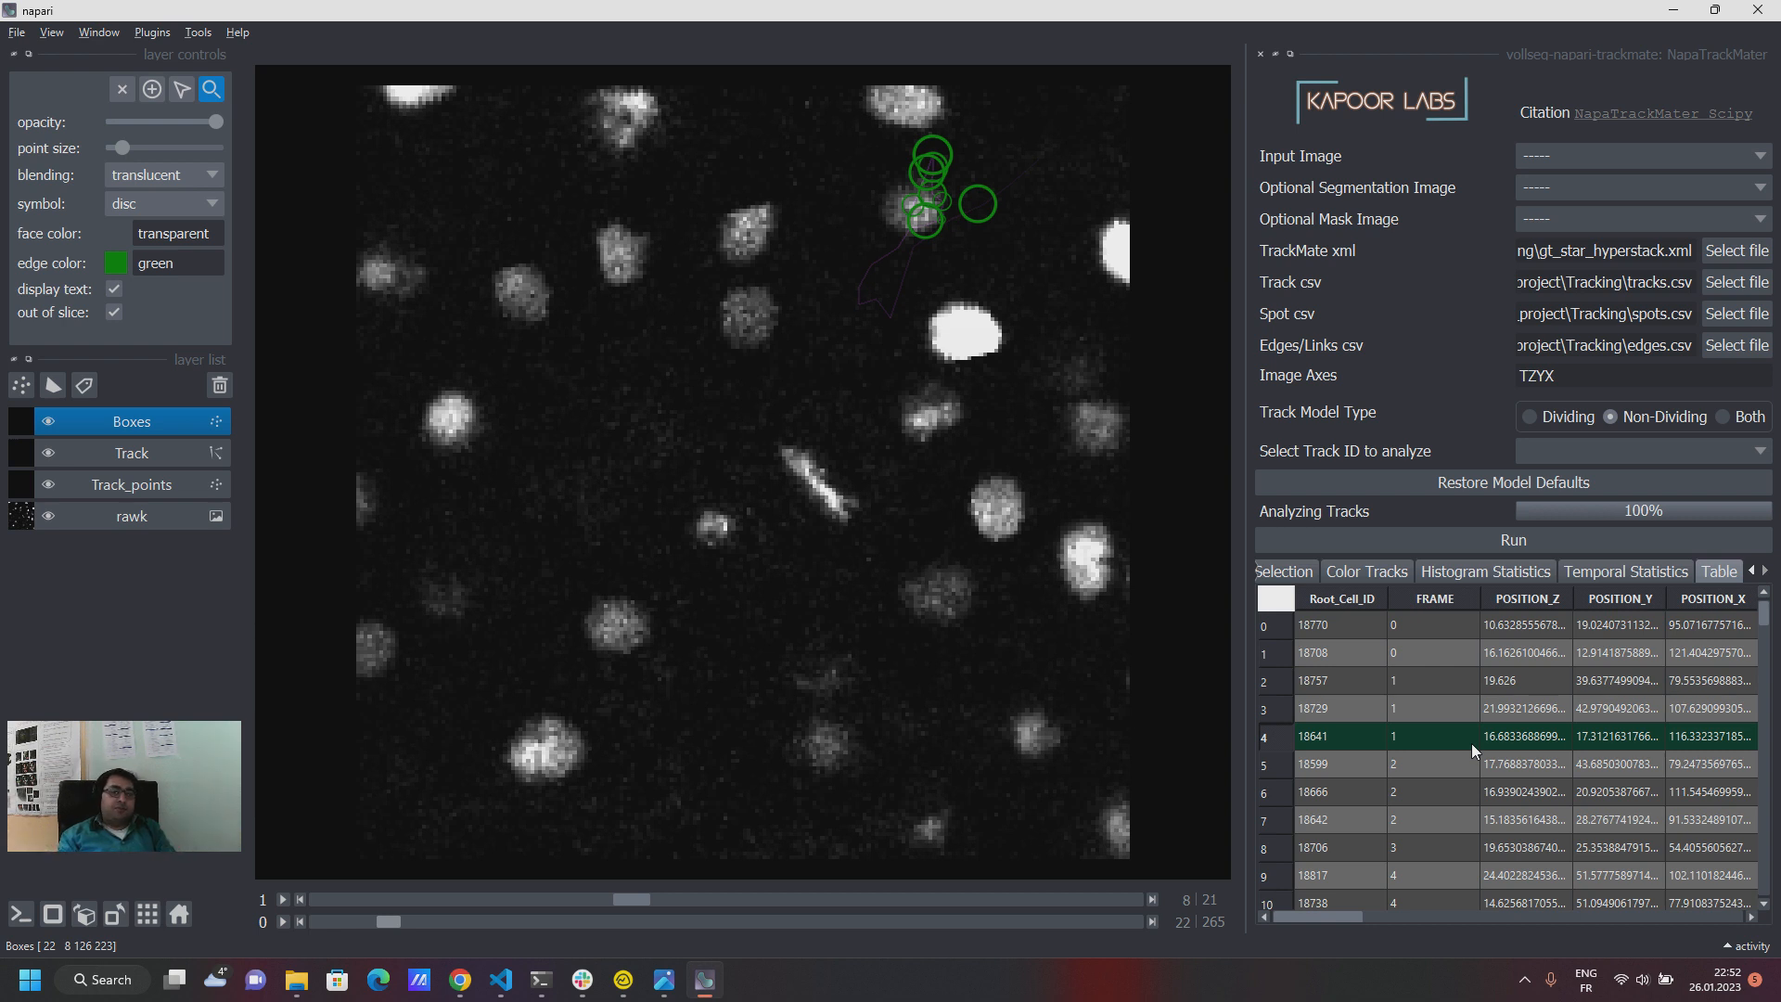
click(1551, 419)
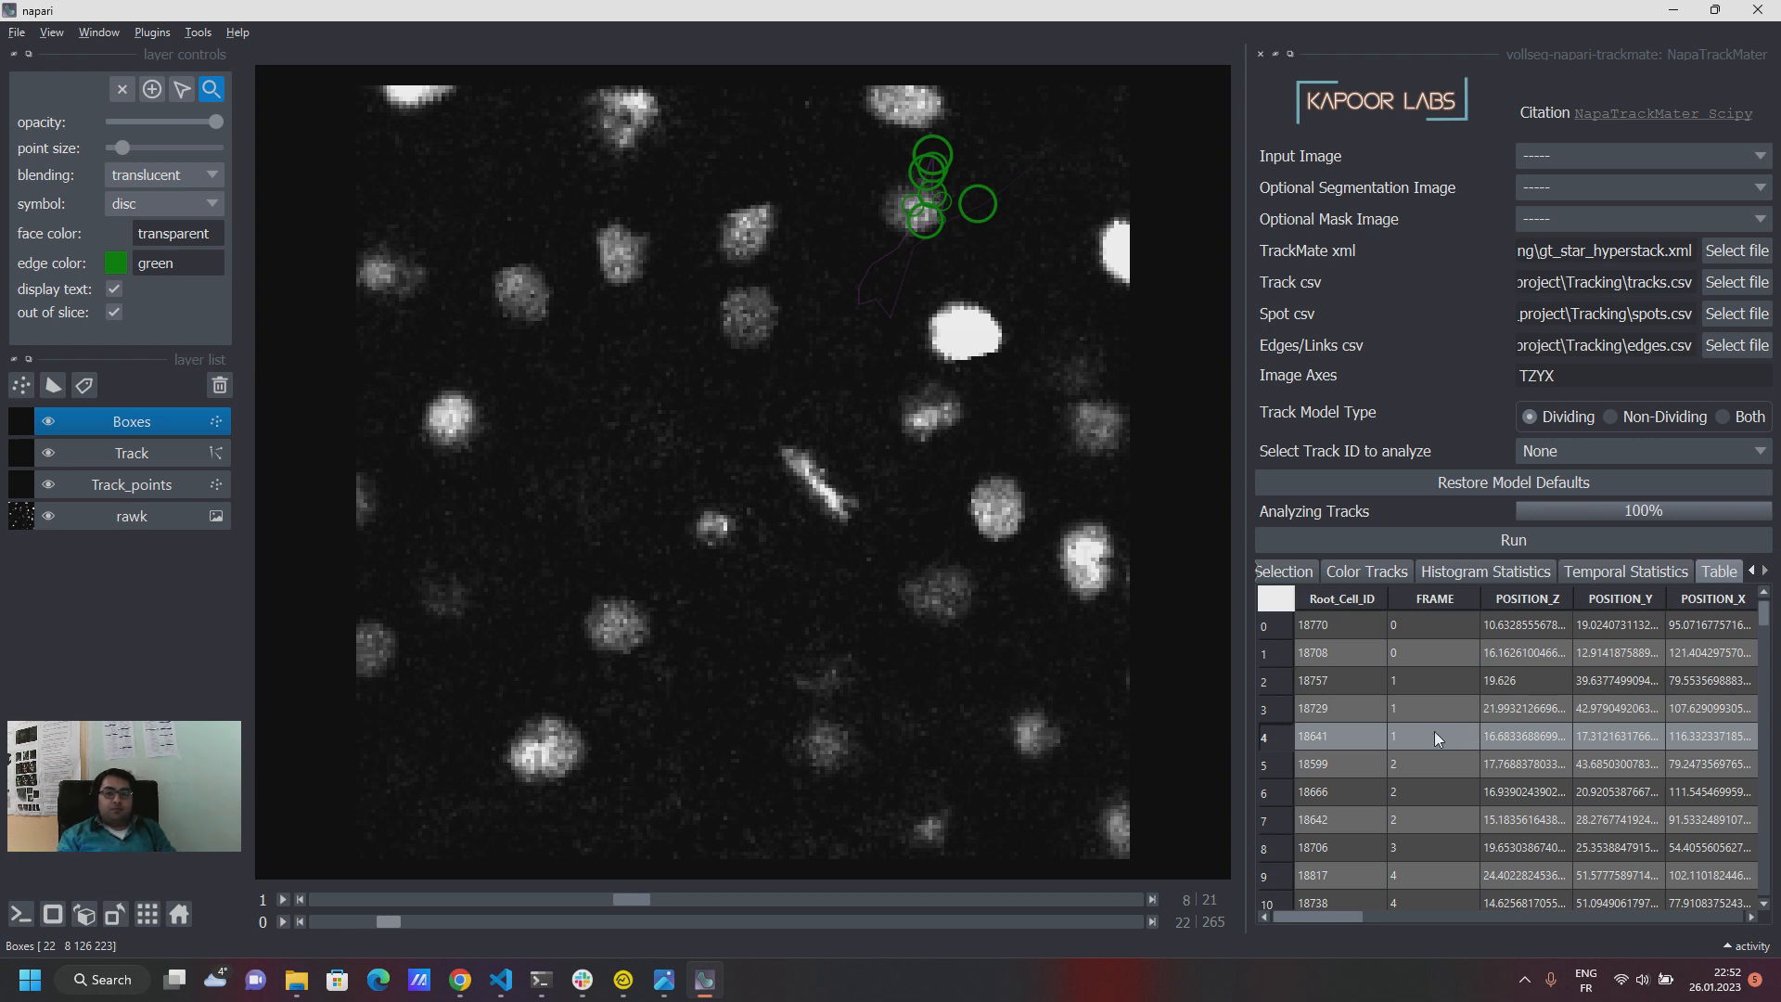
click(1622, 447)
click(1554, 510)
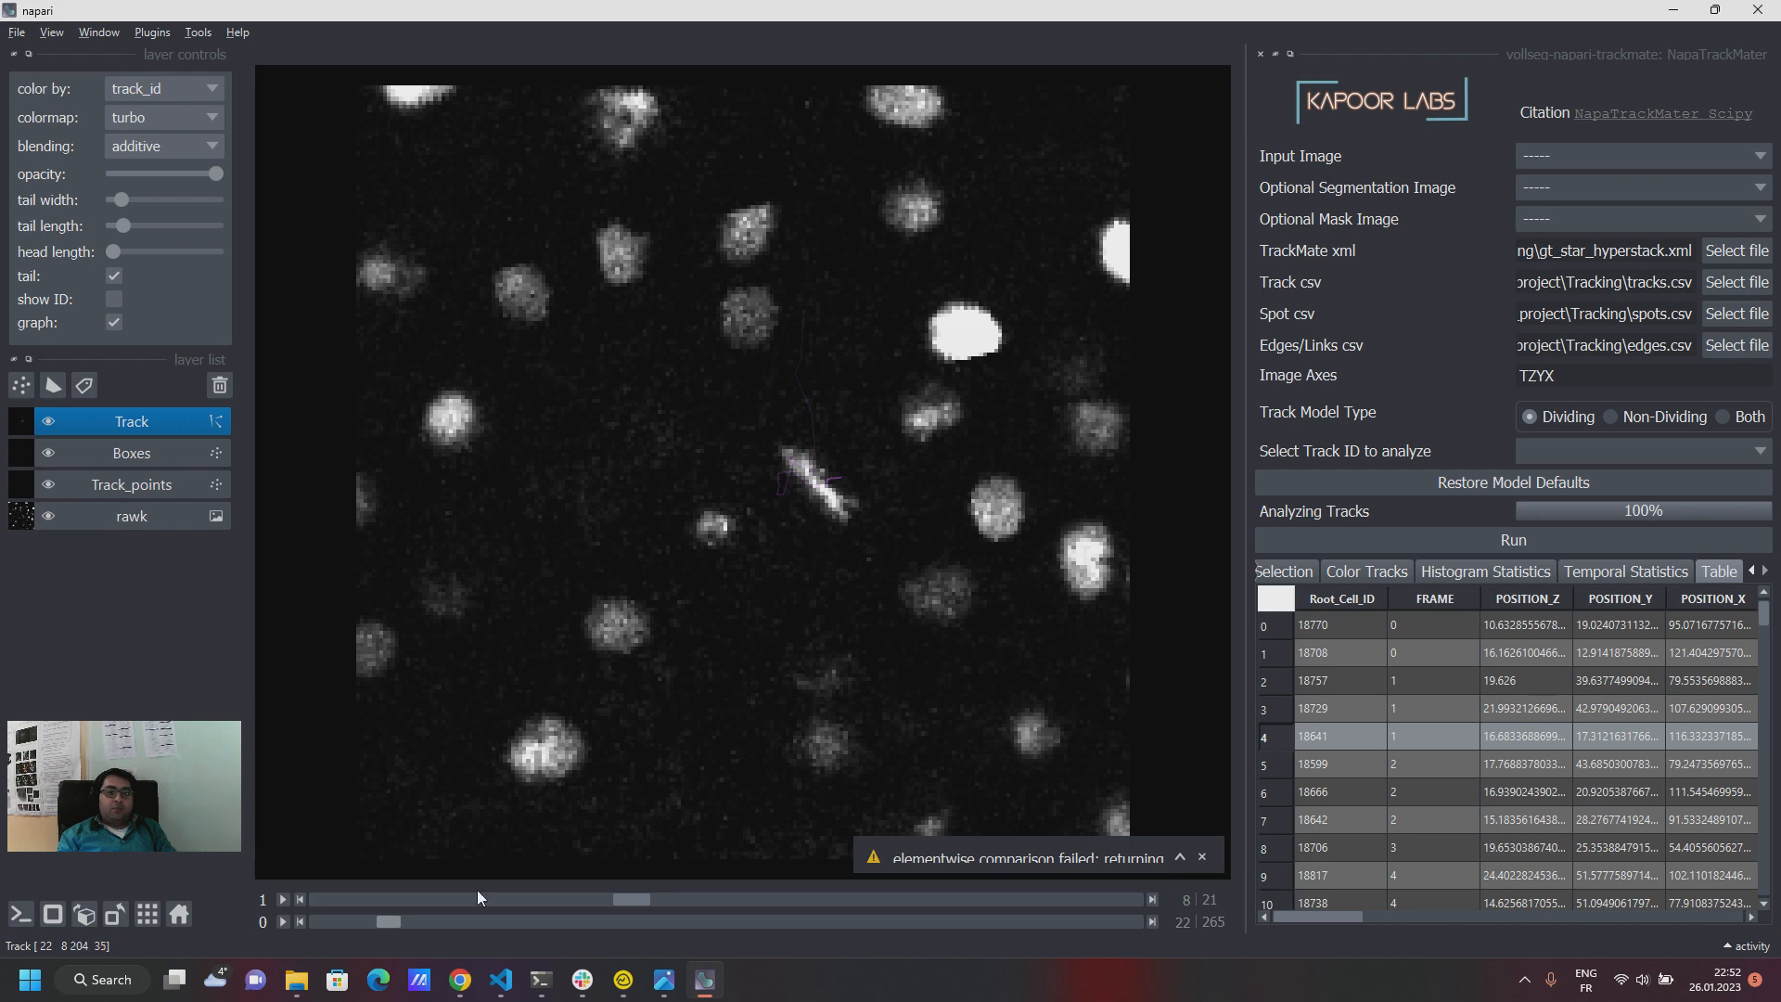
drag(382, 922, 506, 933)
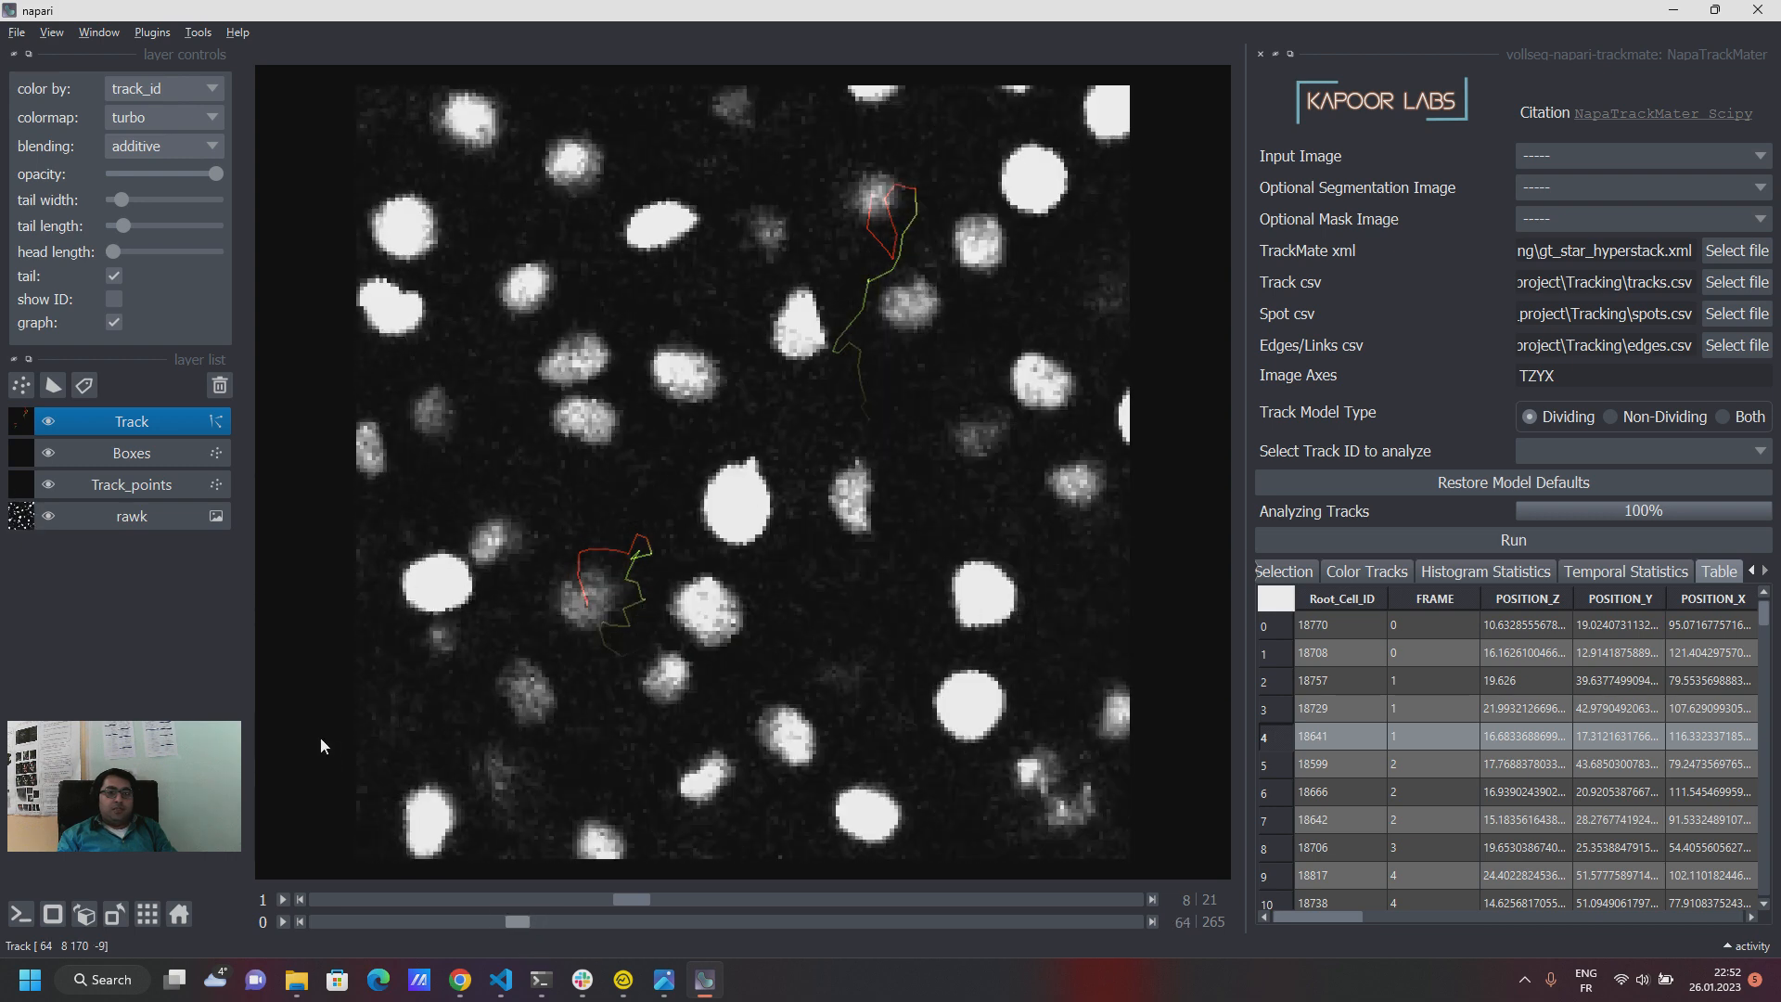
Go to time frame 42 and turn off out-of-slice points for the Boxes layer.
click(126, 447)
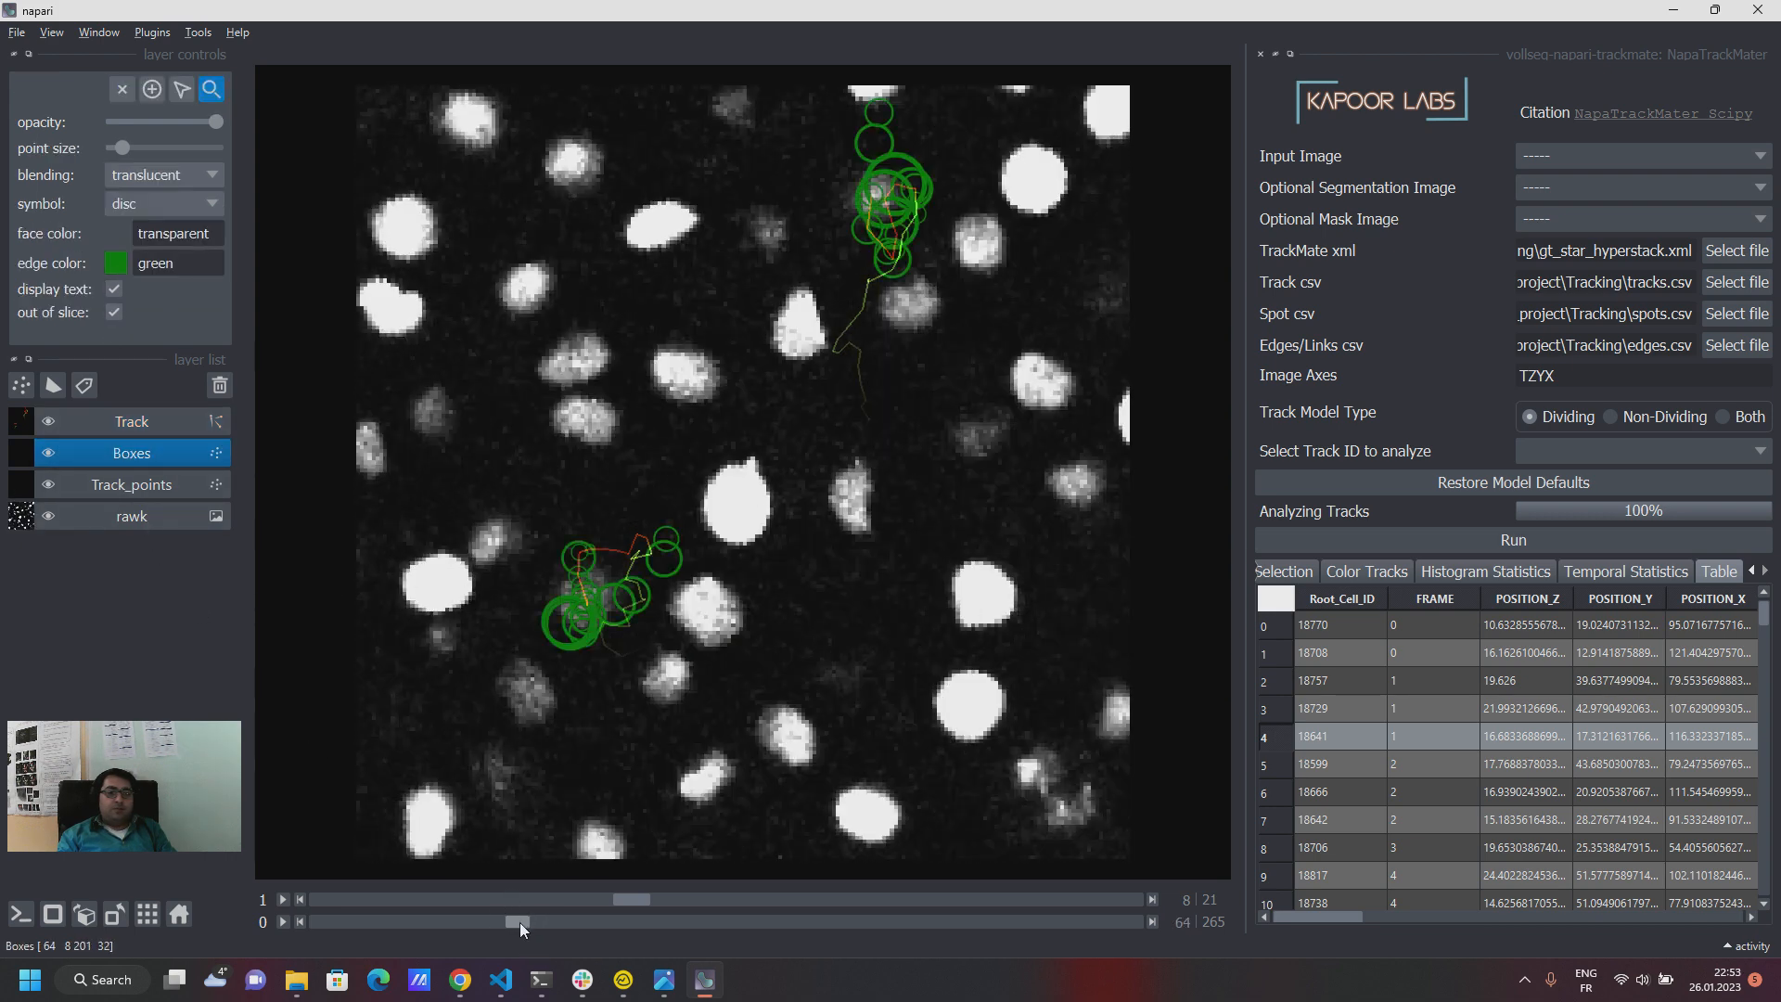
drag(519, 922, 451, 920)
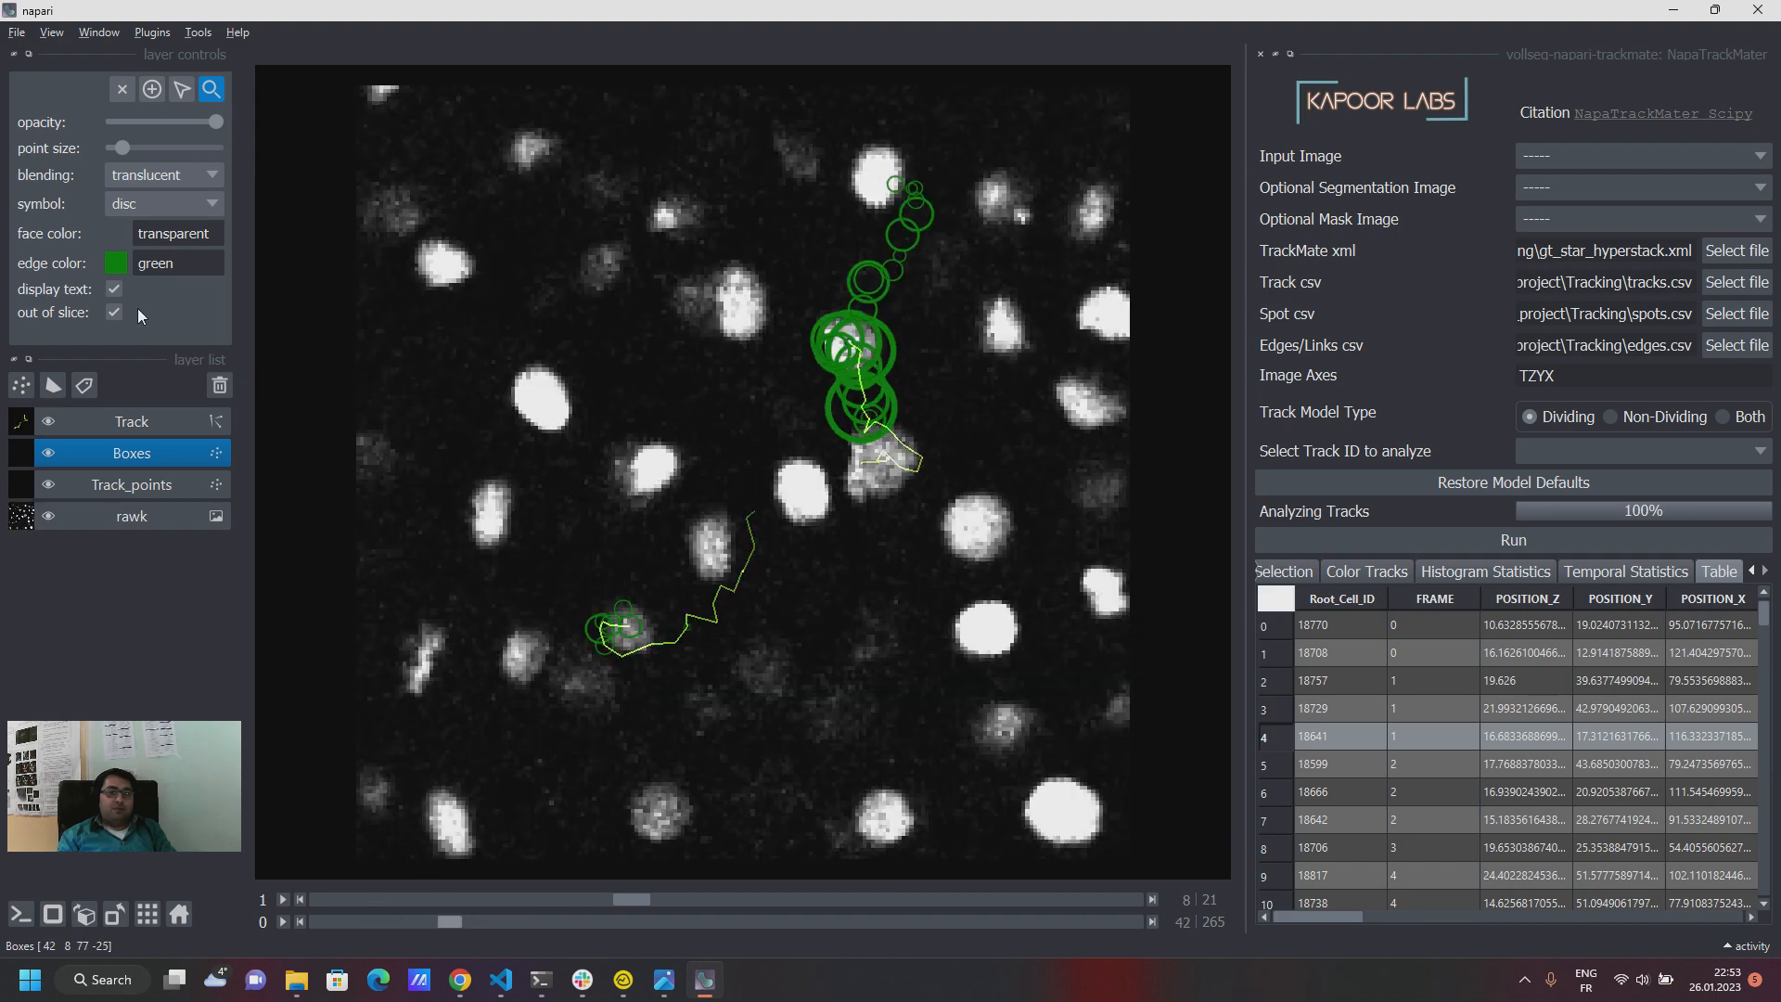
click(114, 312)
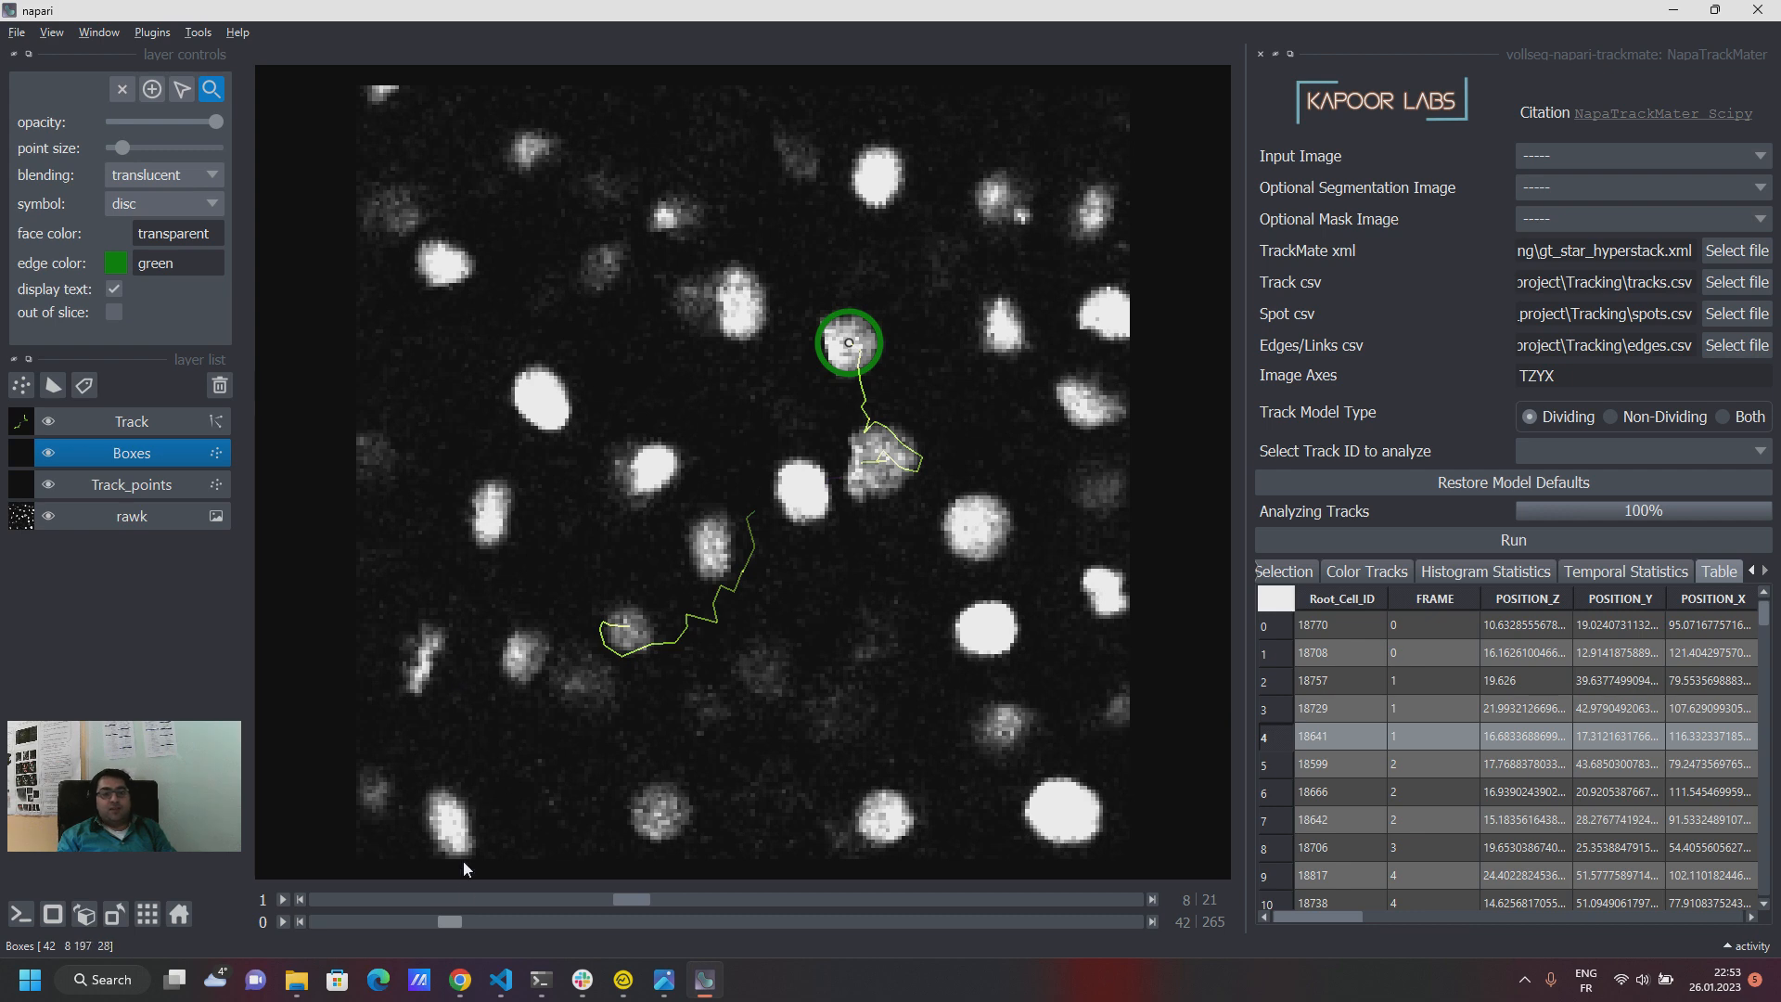
Go to z slice 9 and time frame 73, and color the Track layer by radius_pixels.
drag(631, 897, 677, 898)
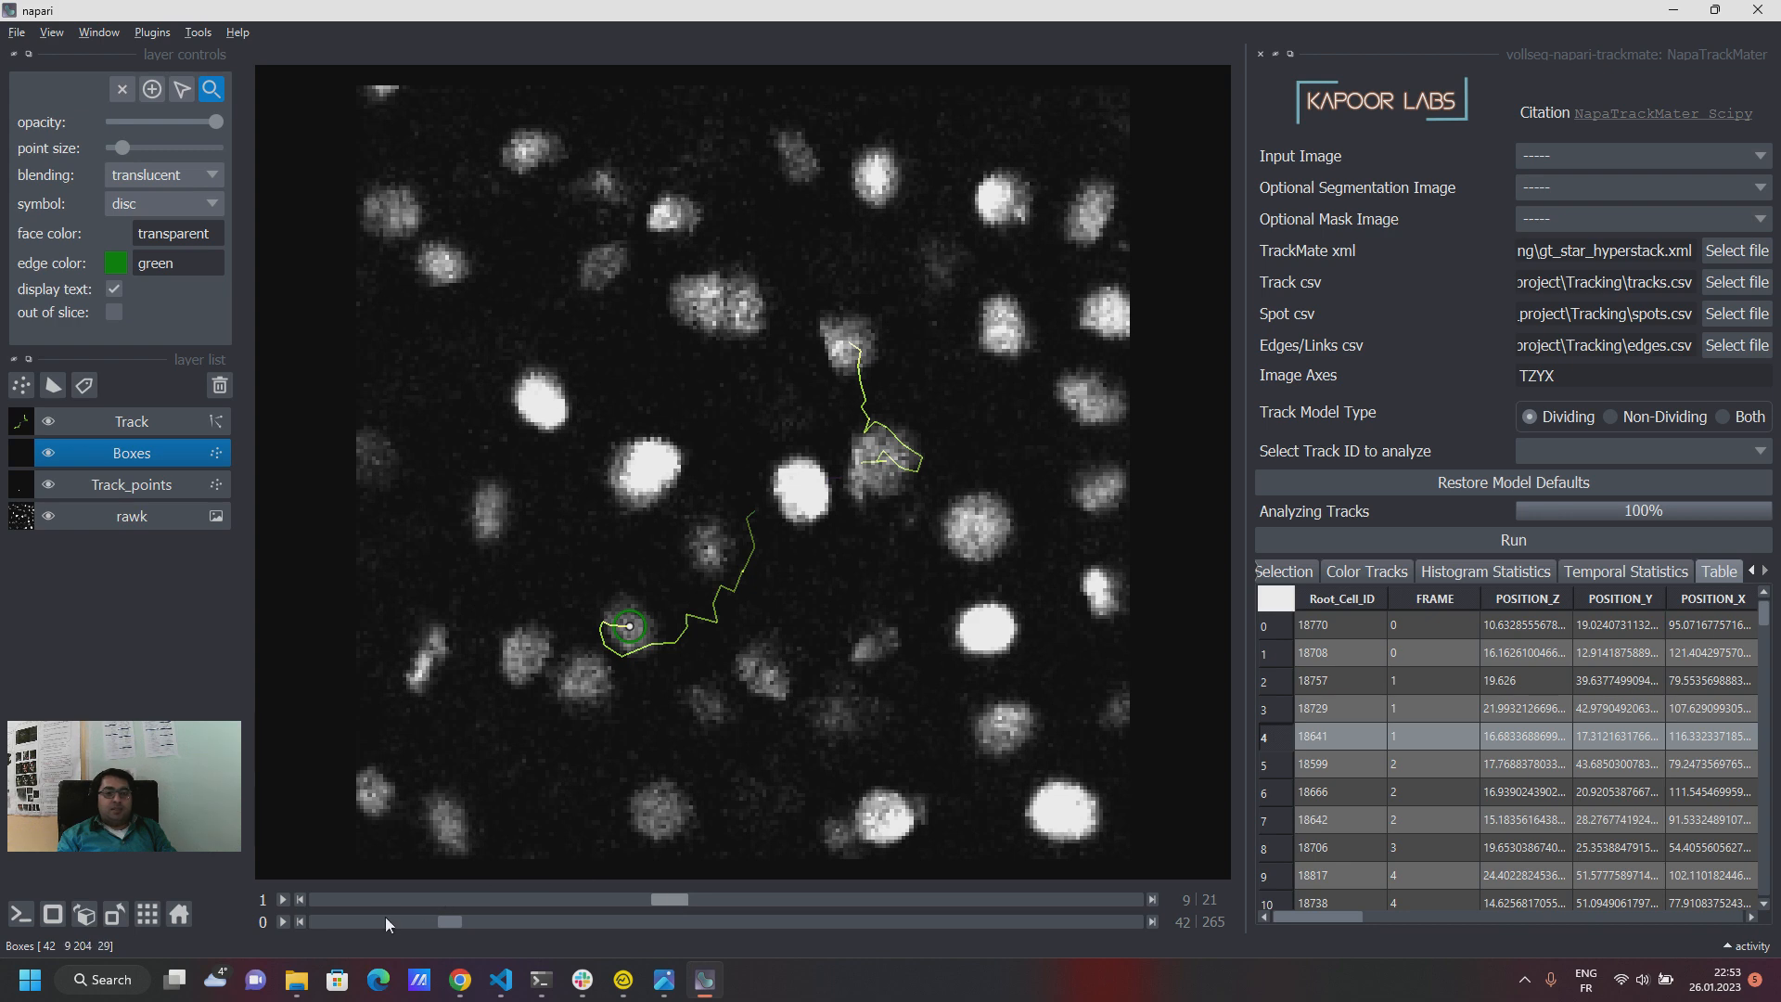
drag(444, 925, 545, 923)
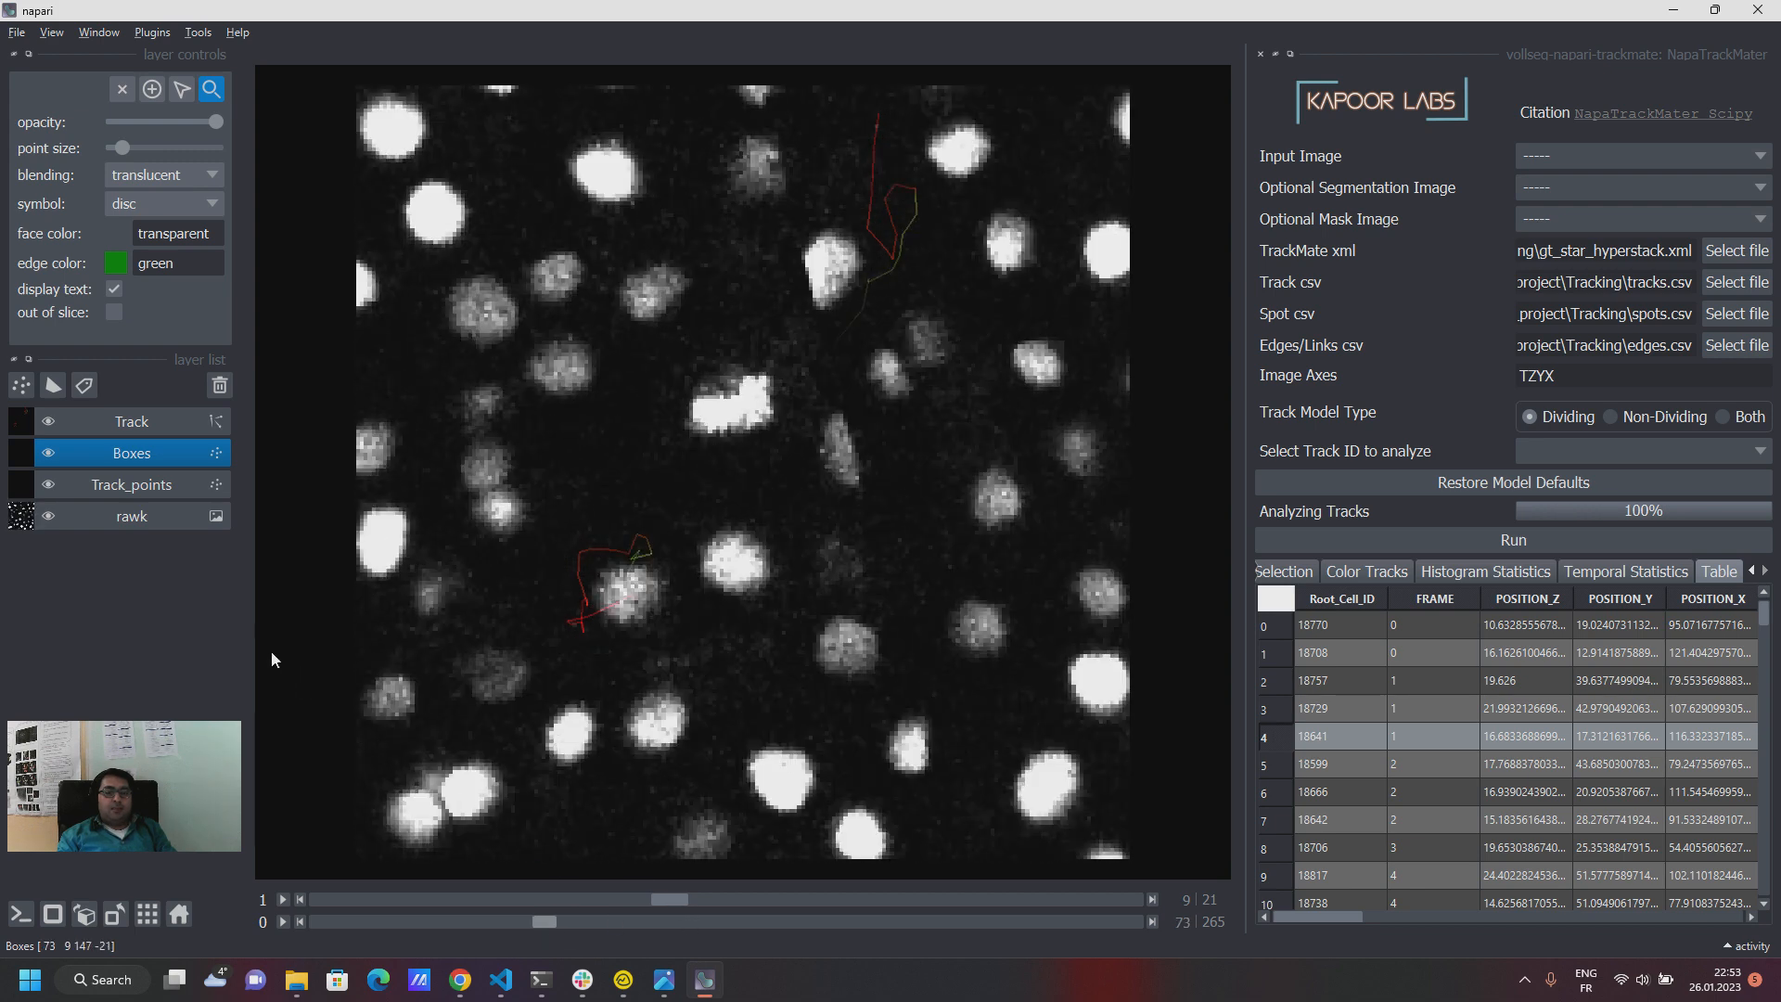
click(142, 485)
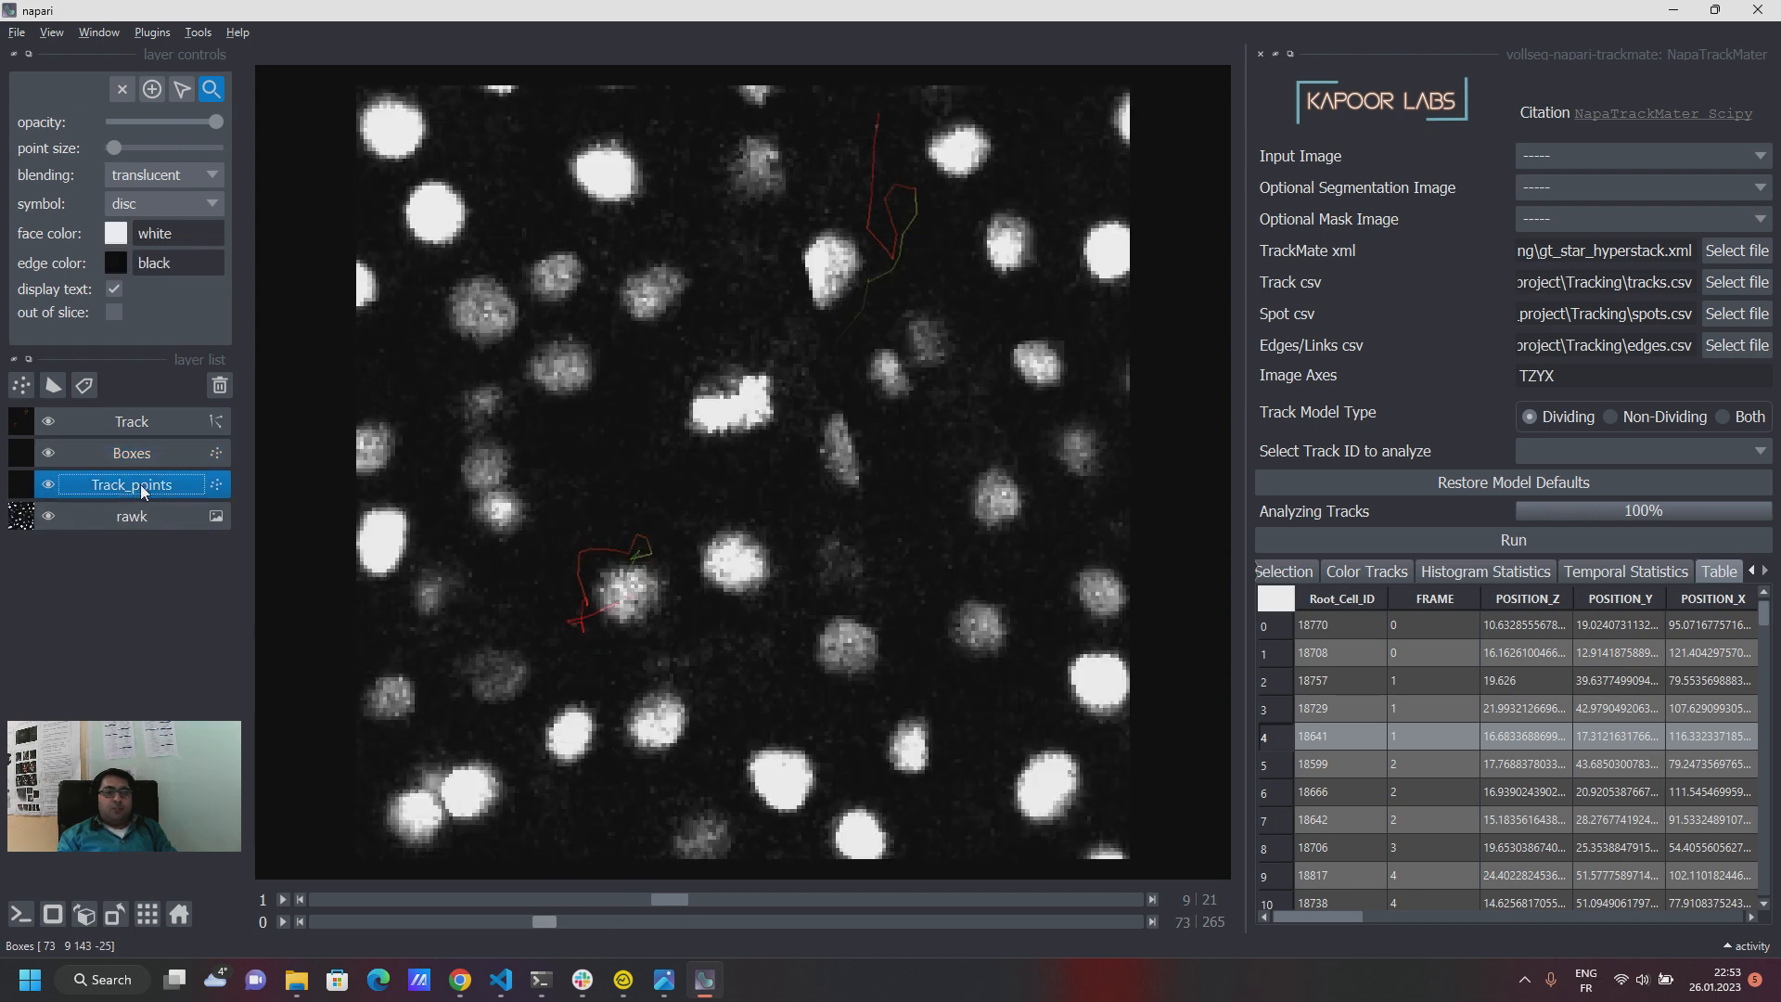
click(154, 422)
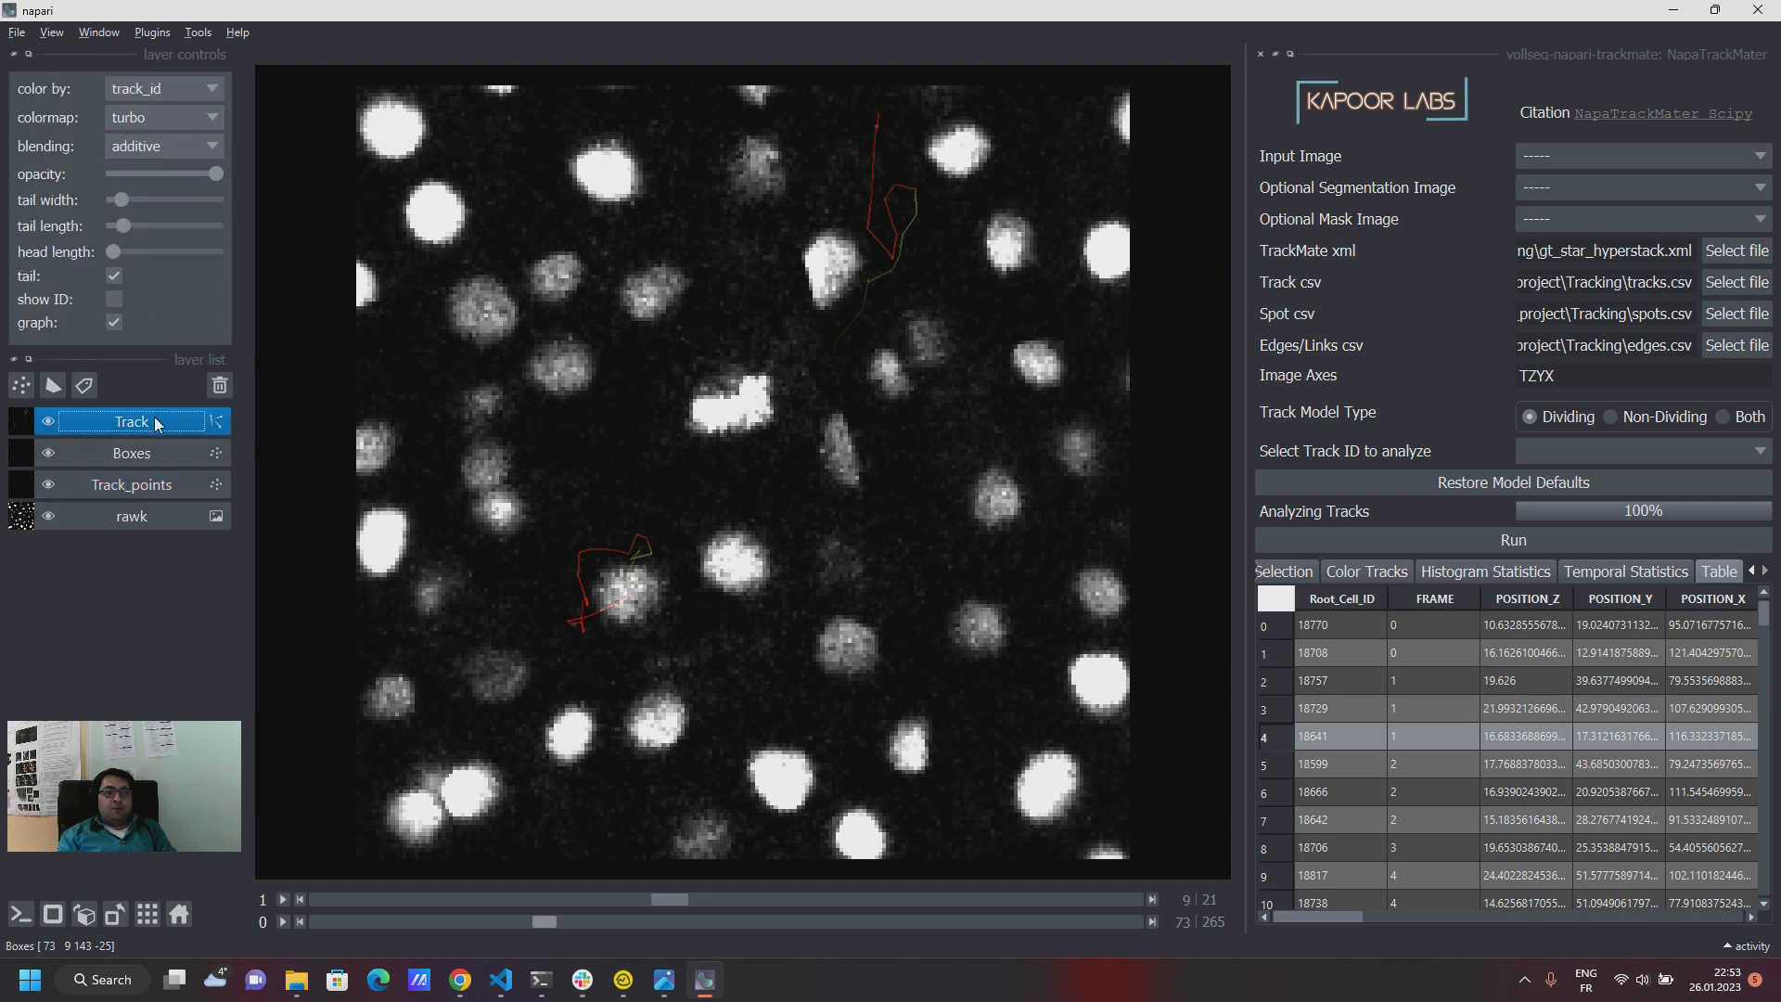
click(158, 92)
click(148, 216)
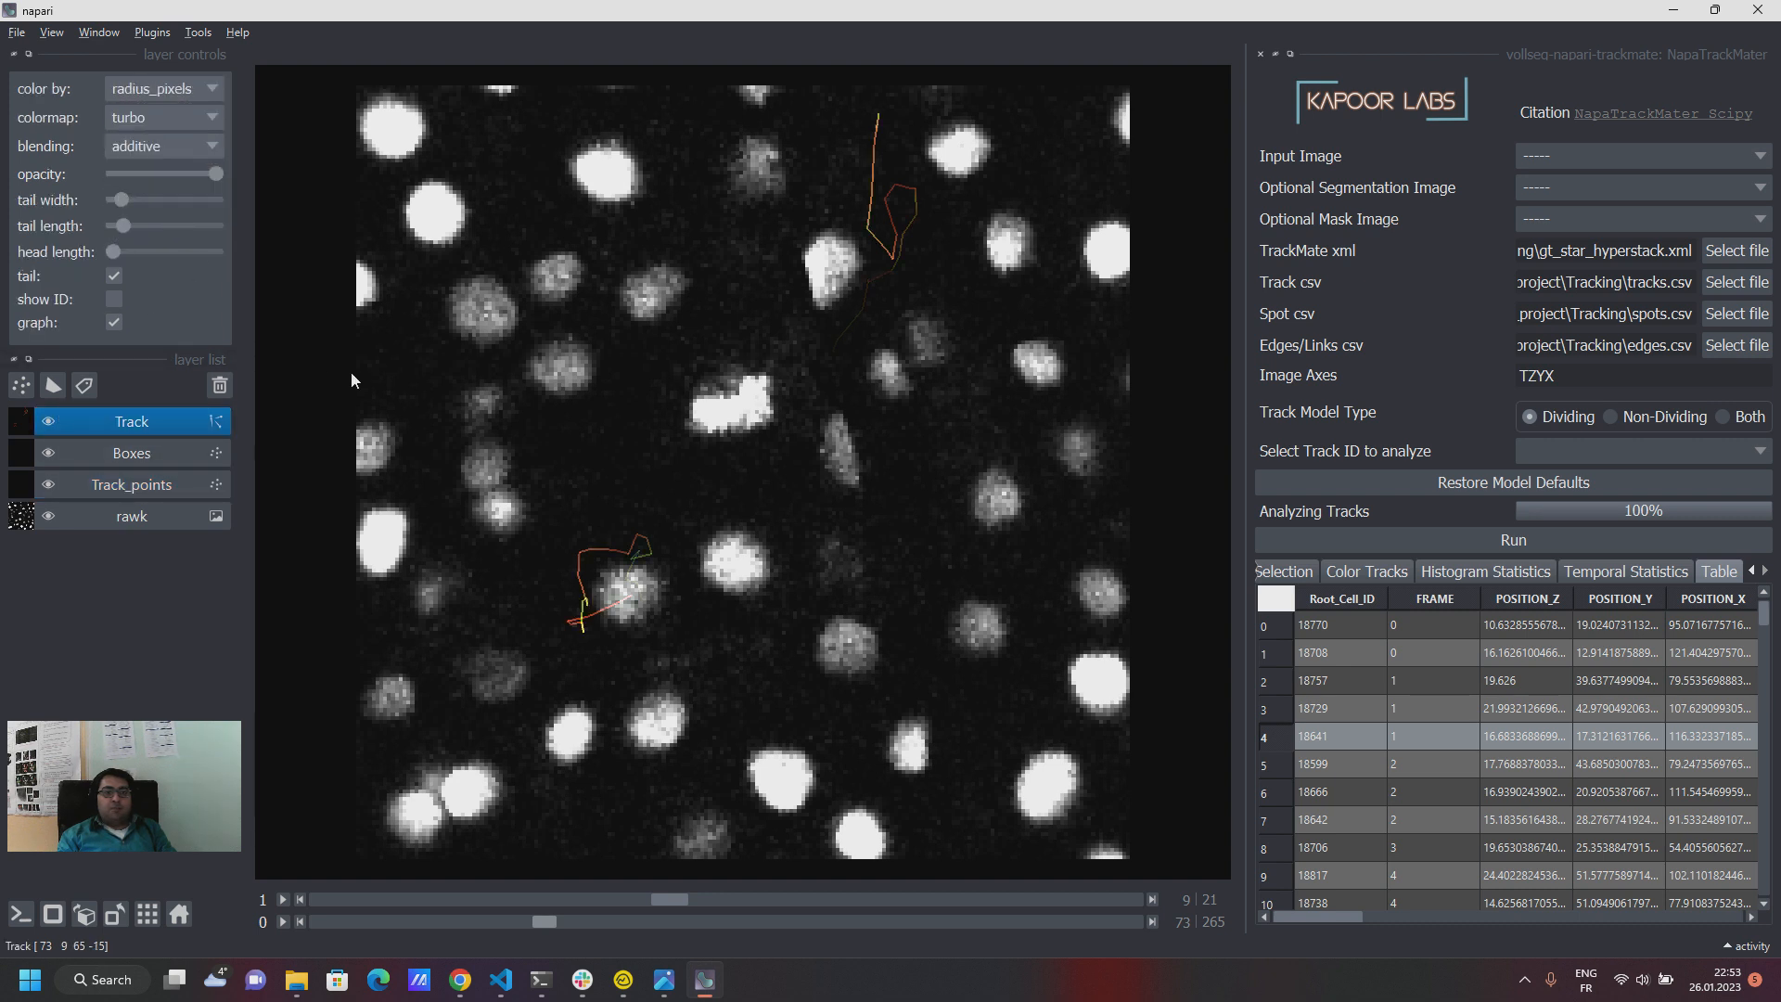
Advance to time frame 82, try coloring the tracks by speed, and set the coloring back to track_id.
mouse_move(542, 918)
mouse_down()
mouse_move(375, 910)
mouse_move(574, 931)
mouse_up()
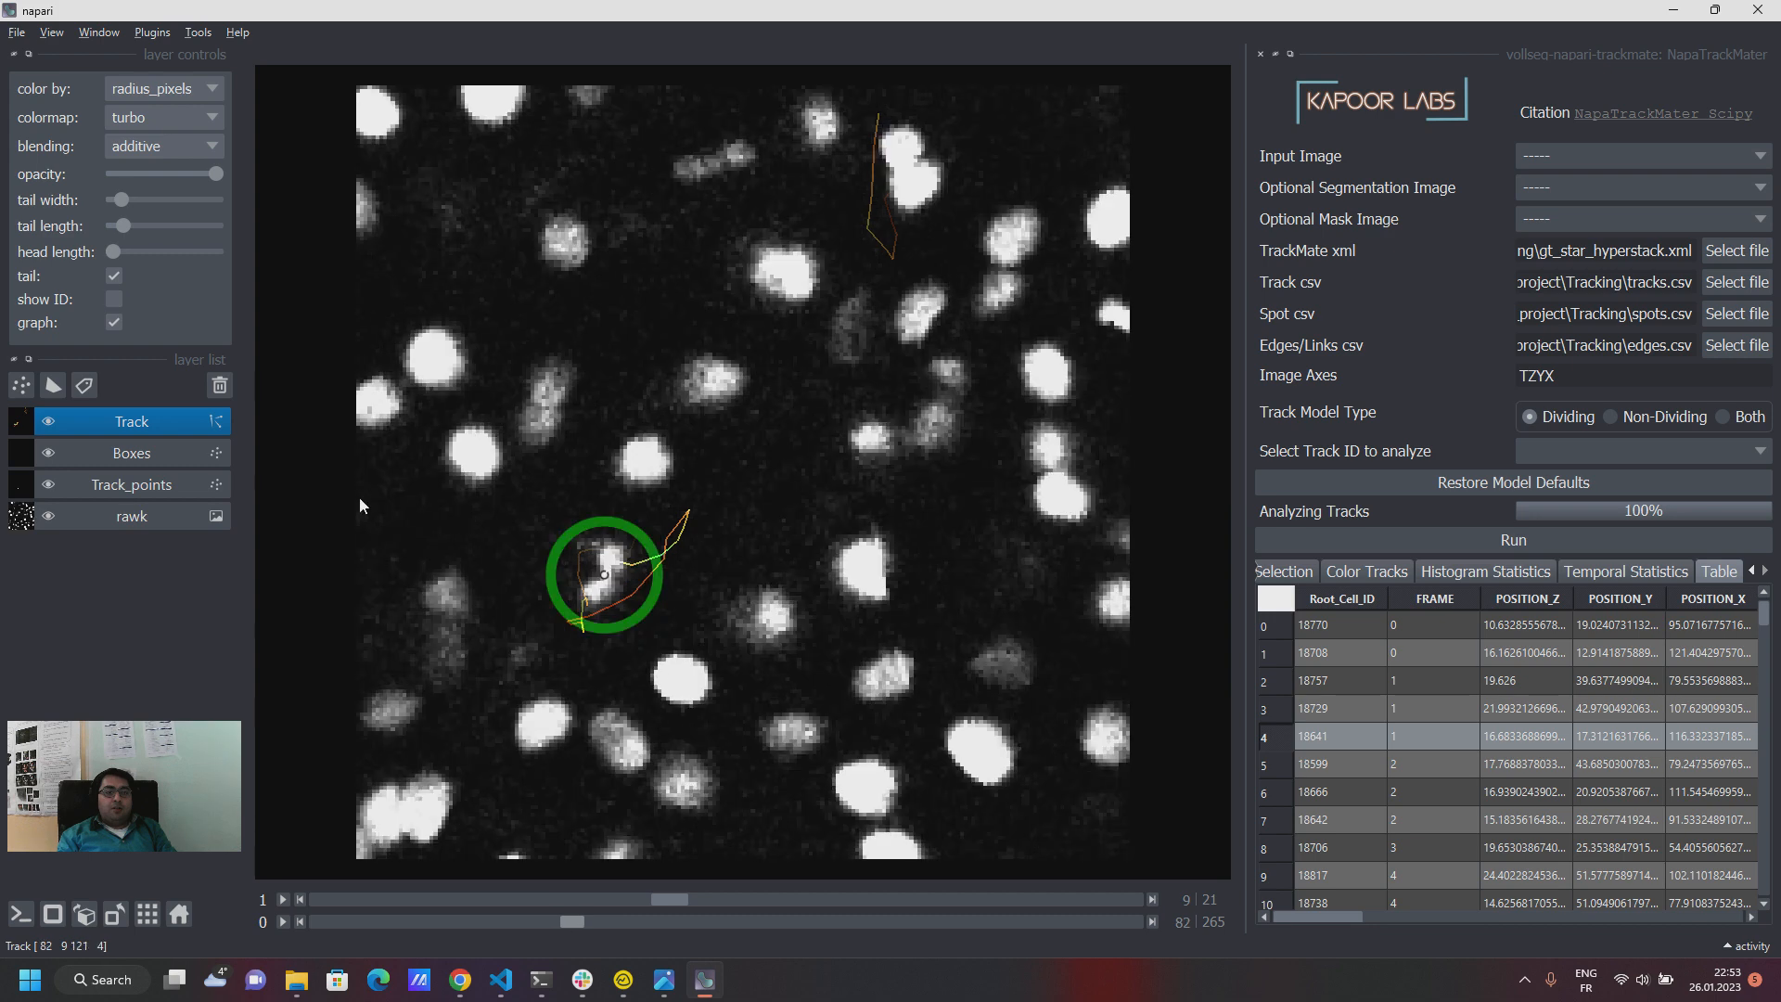
click(158, 87)
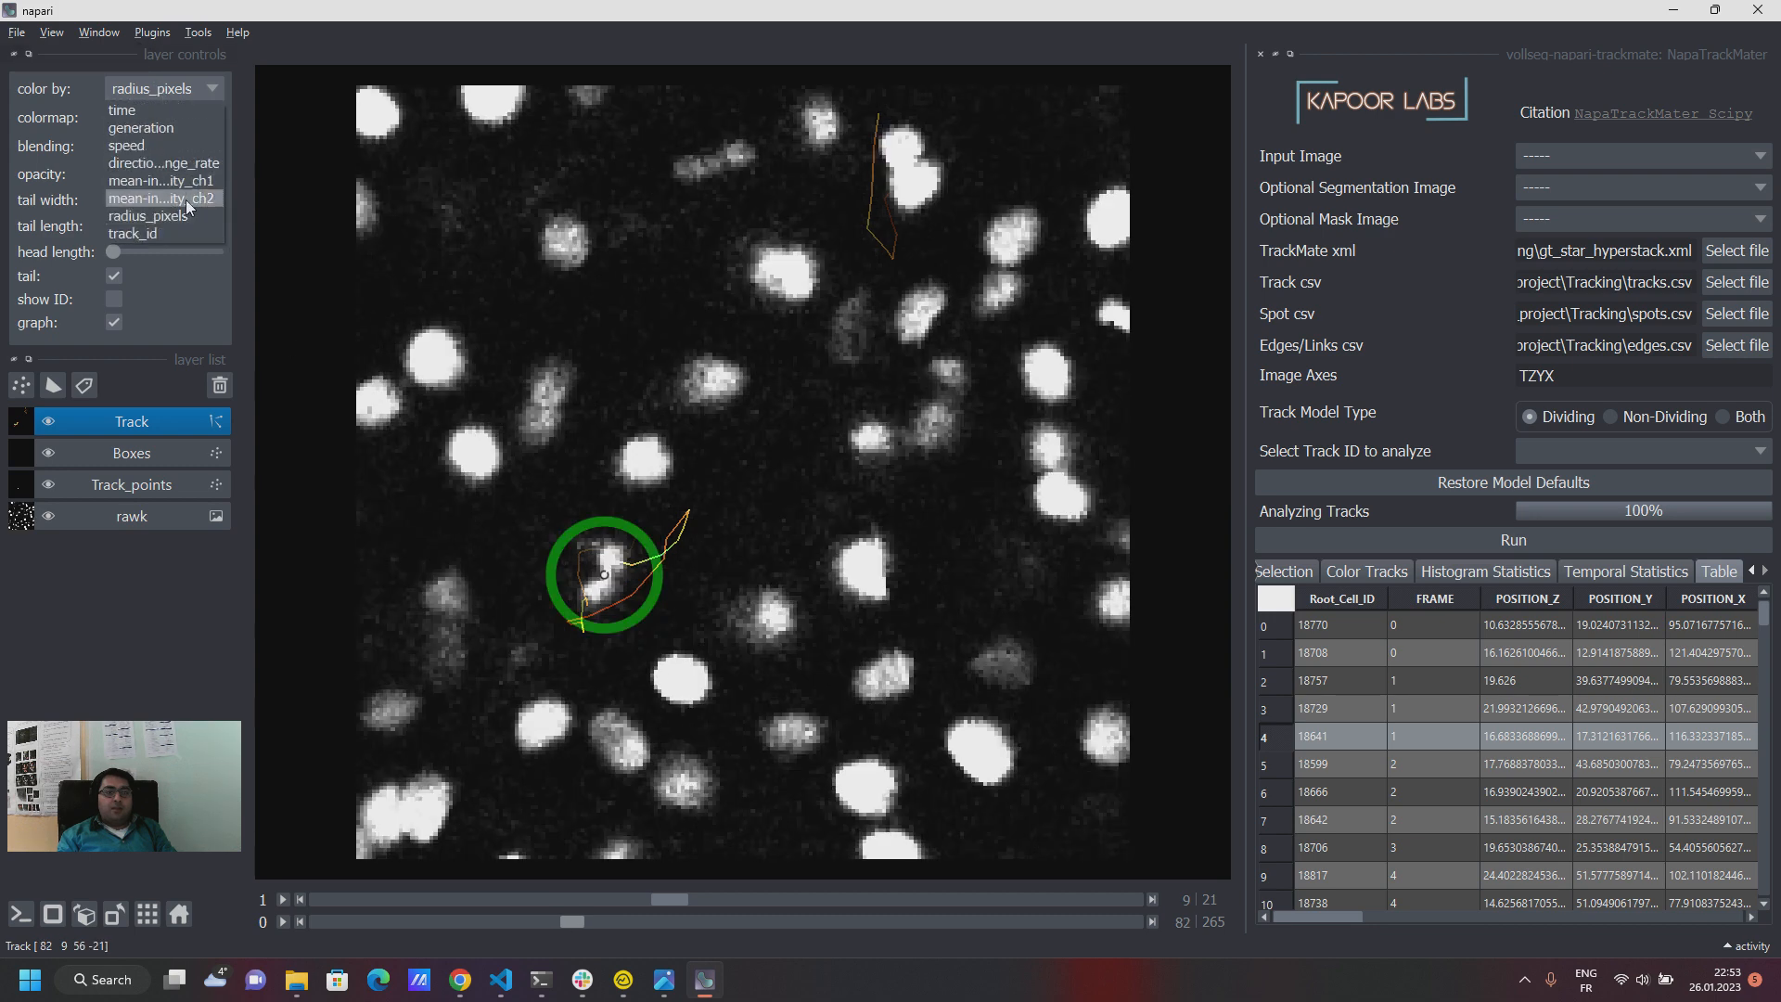
click(152, 145)
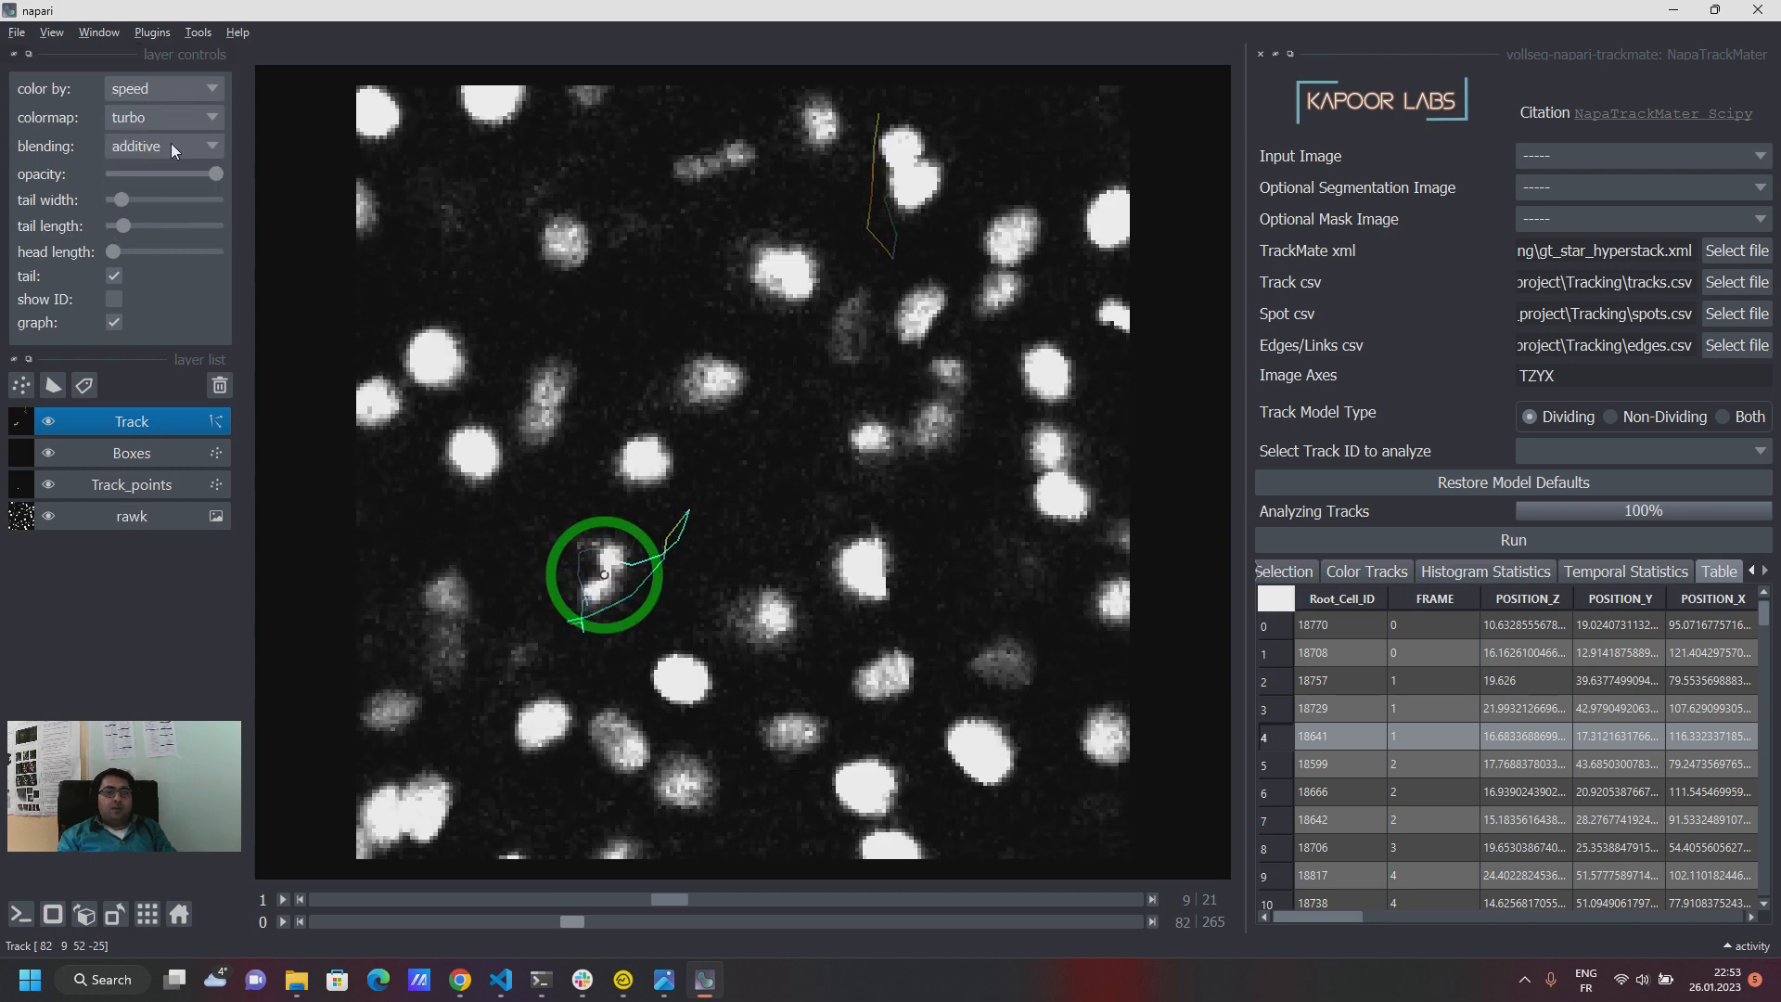
click(169, 86)
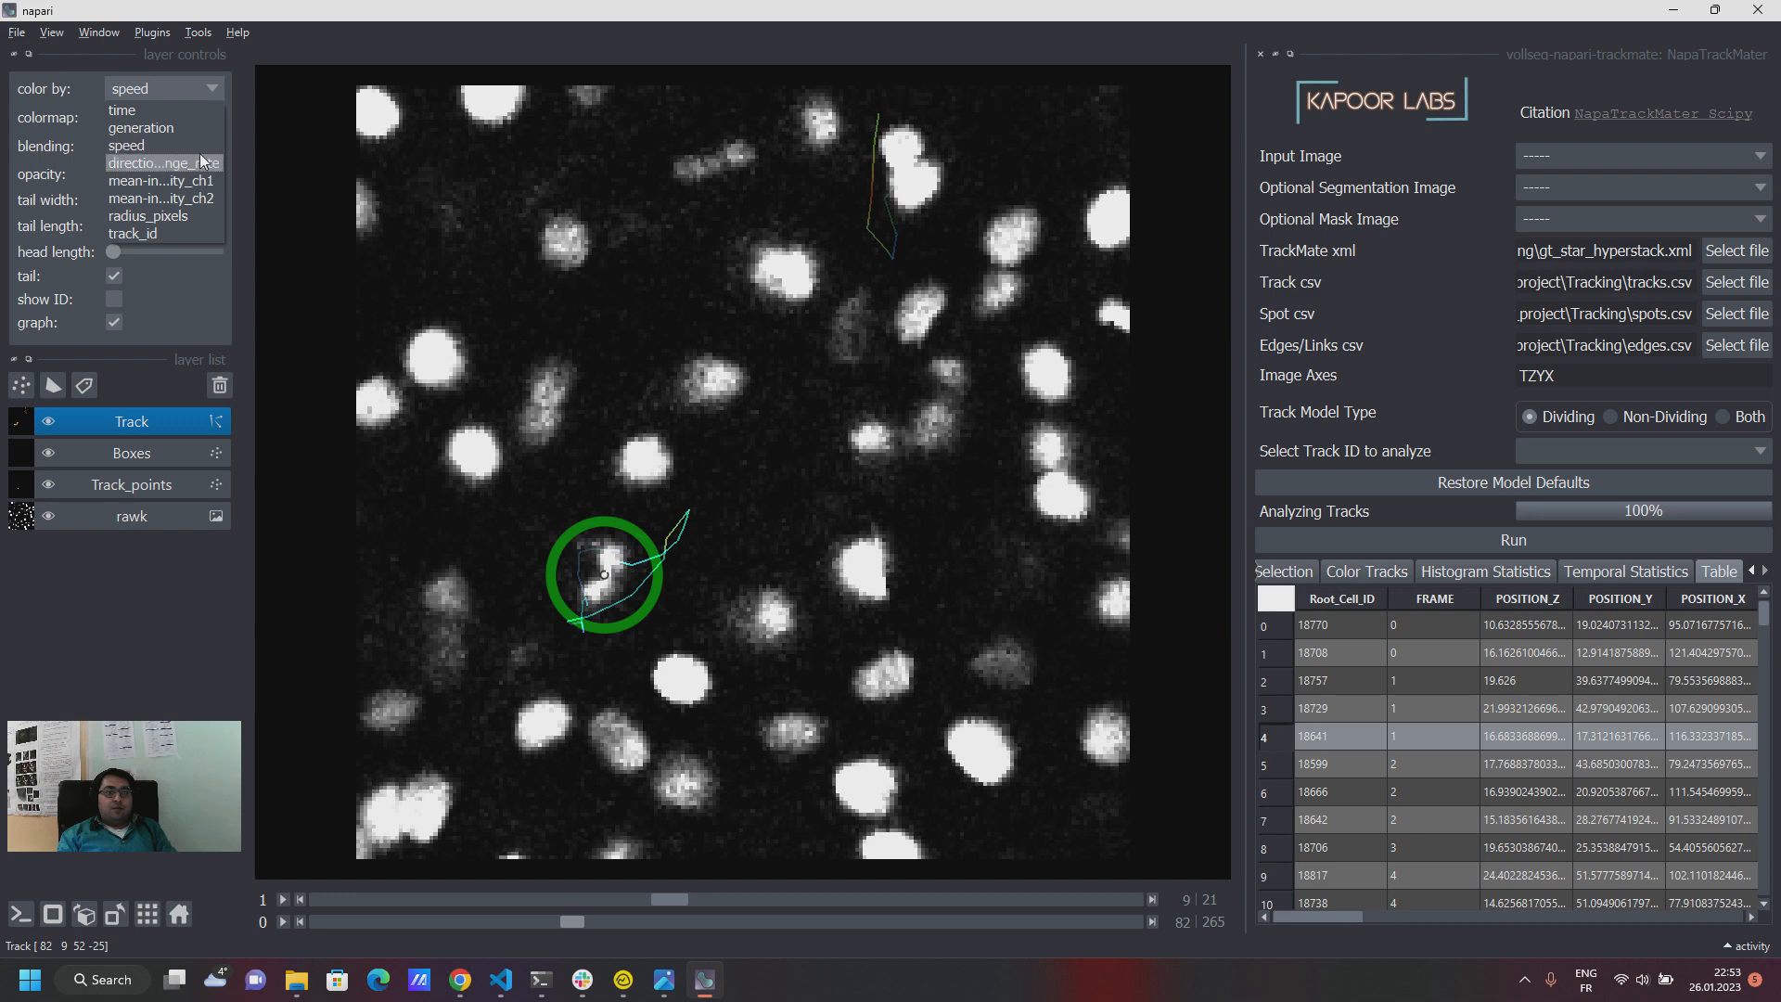
click(152, 228)
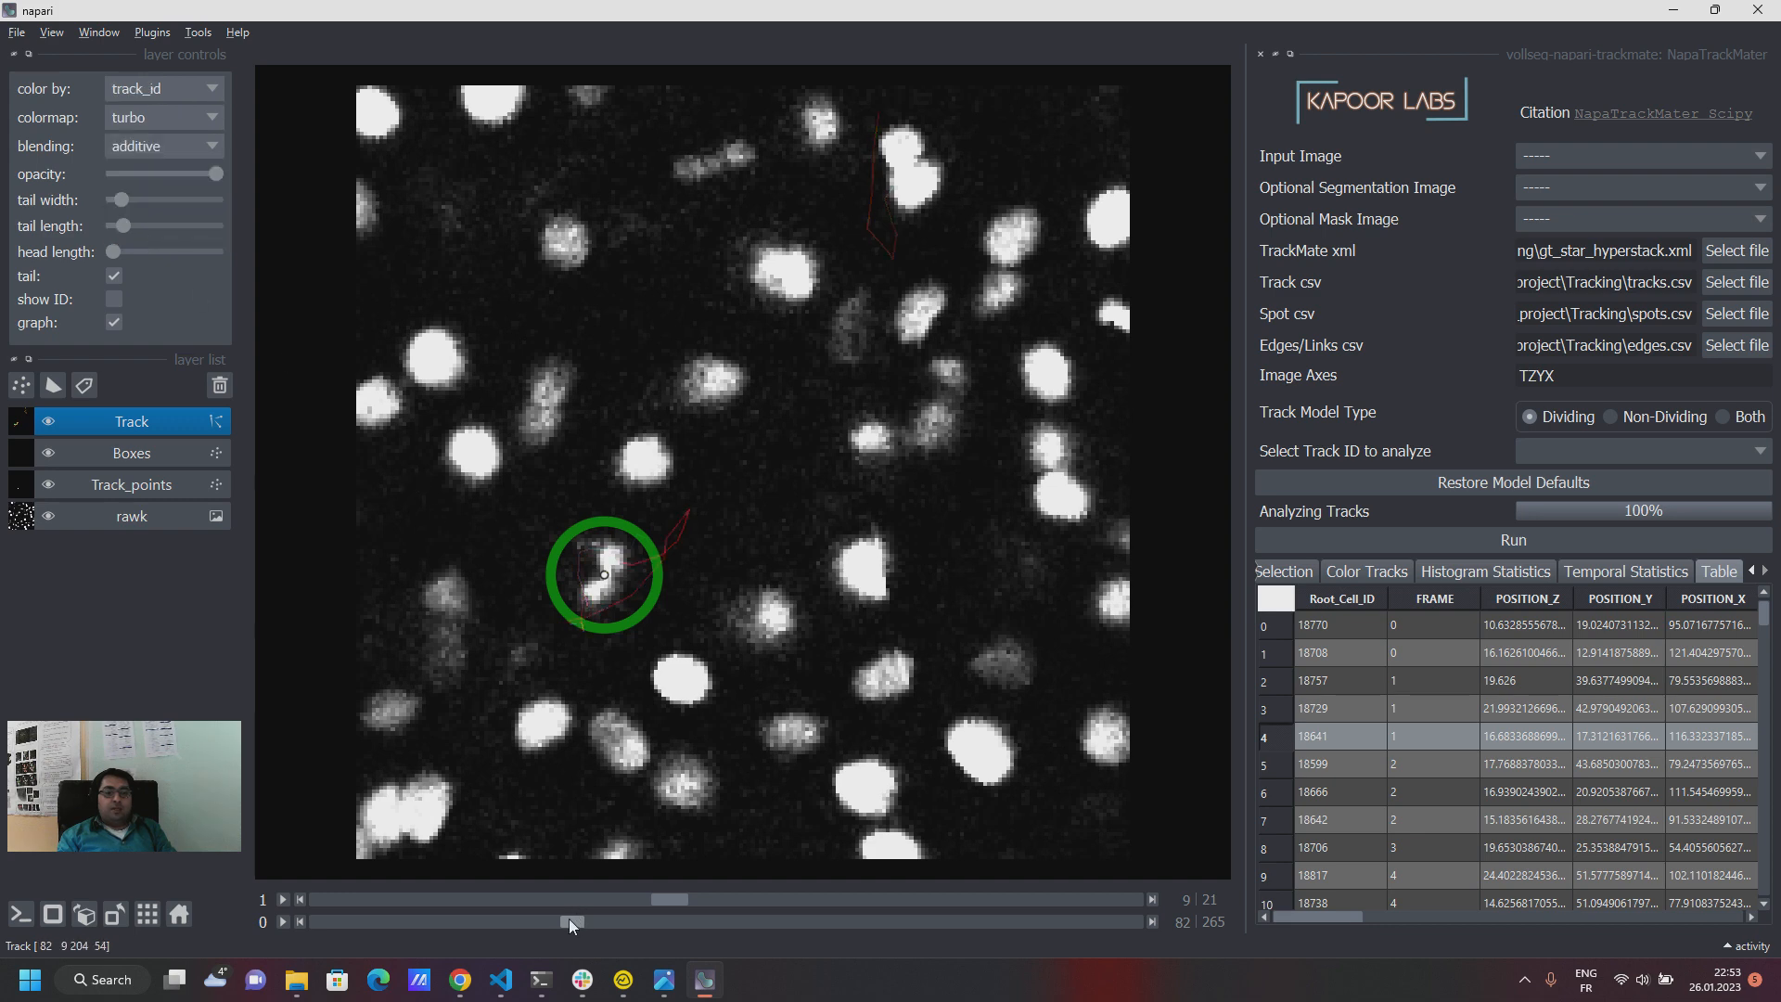
mouse_move(570, 920)
mouse_down()
mouse_move(330, 909)
mouse_move(599, 937)
mouse_move(570, 937)
mouse_up()
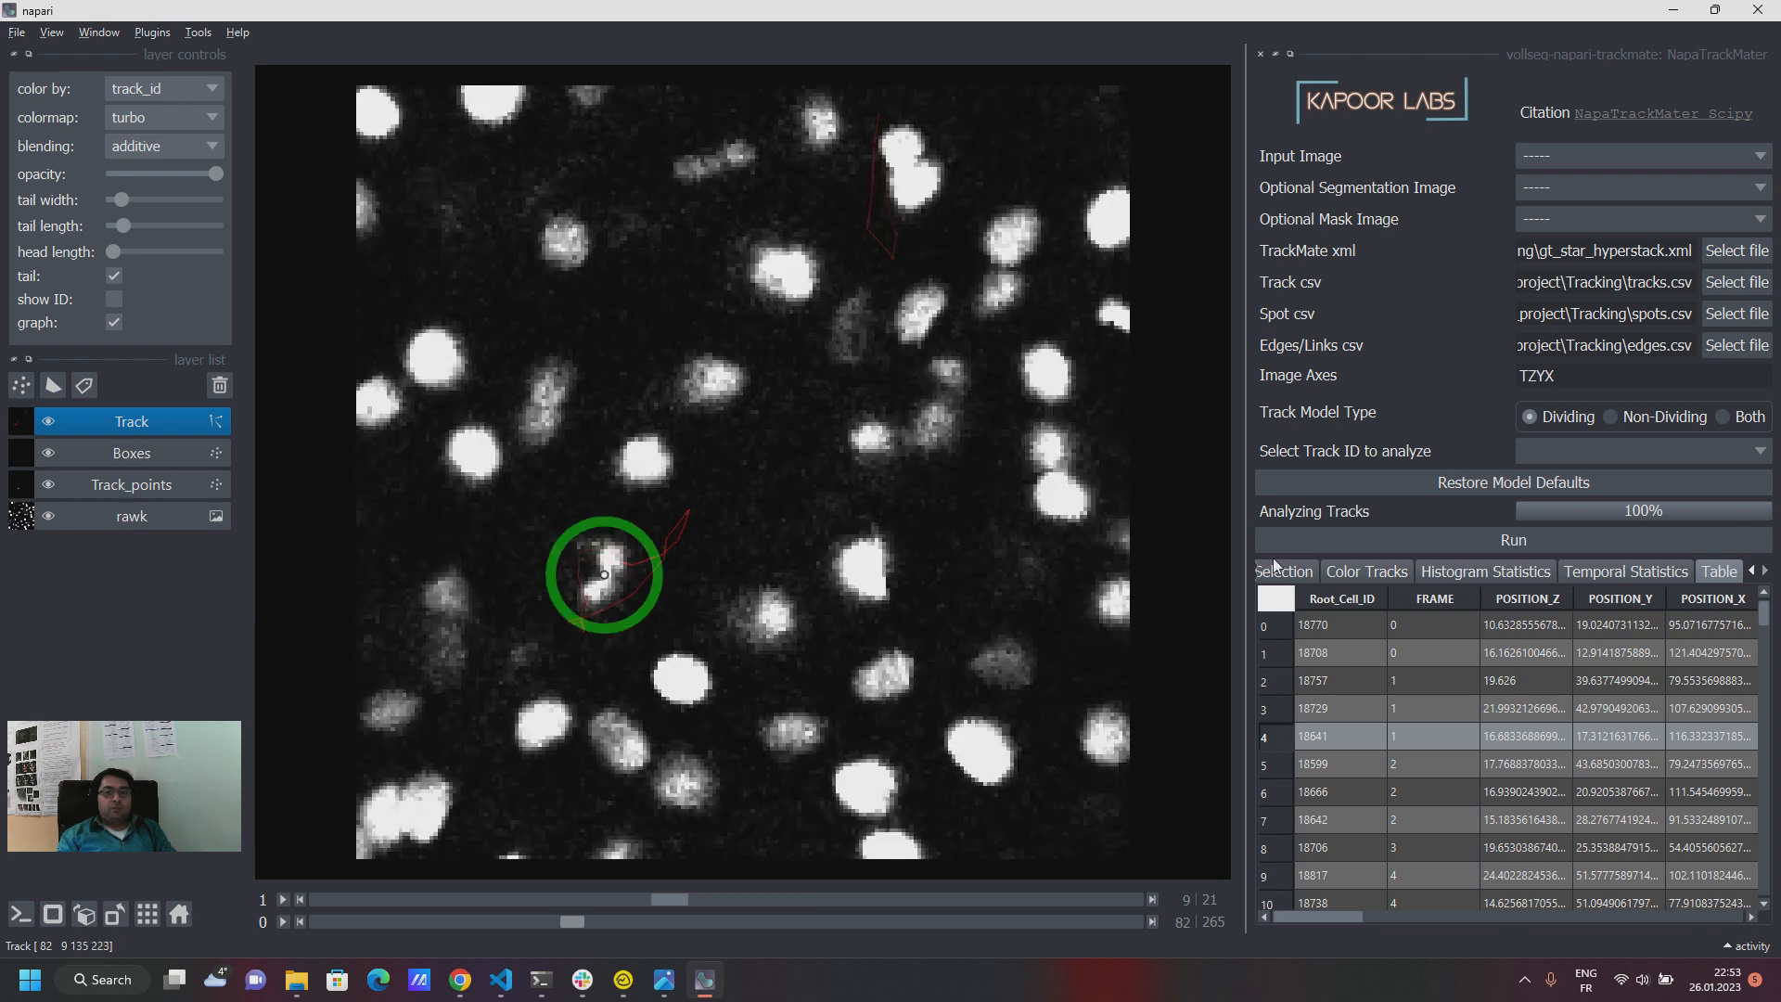
Set the input image to rawk and review the spot and track attributes available for coloring the tracks.
click(1694, 153)
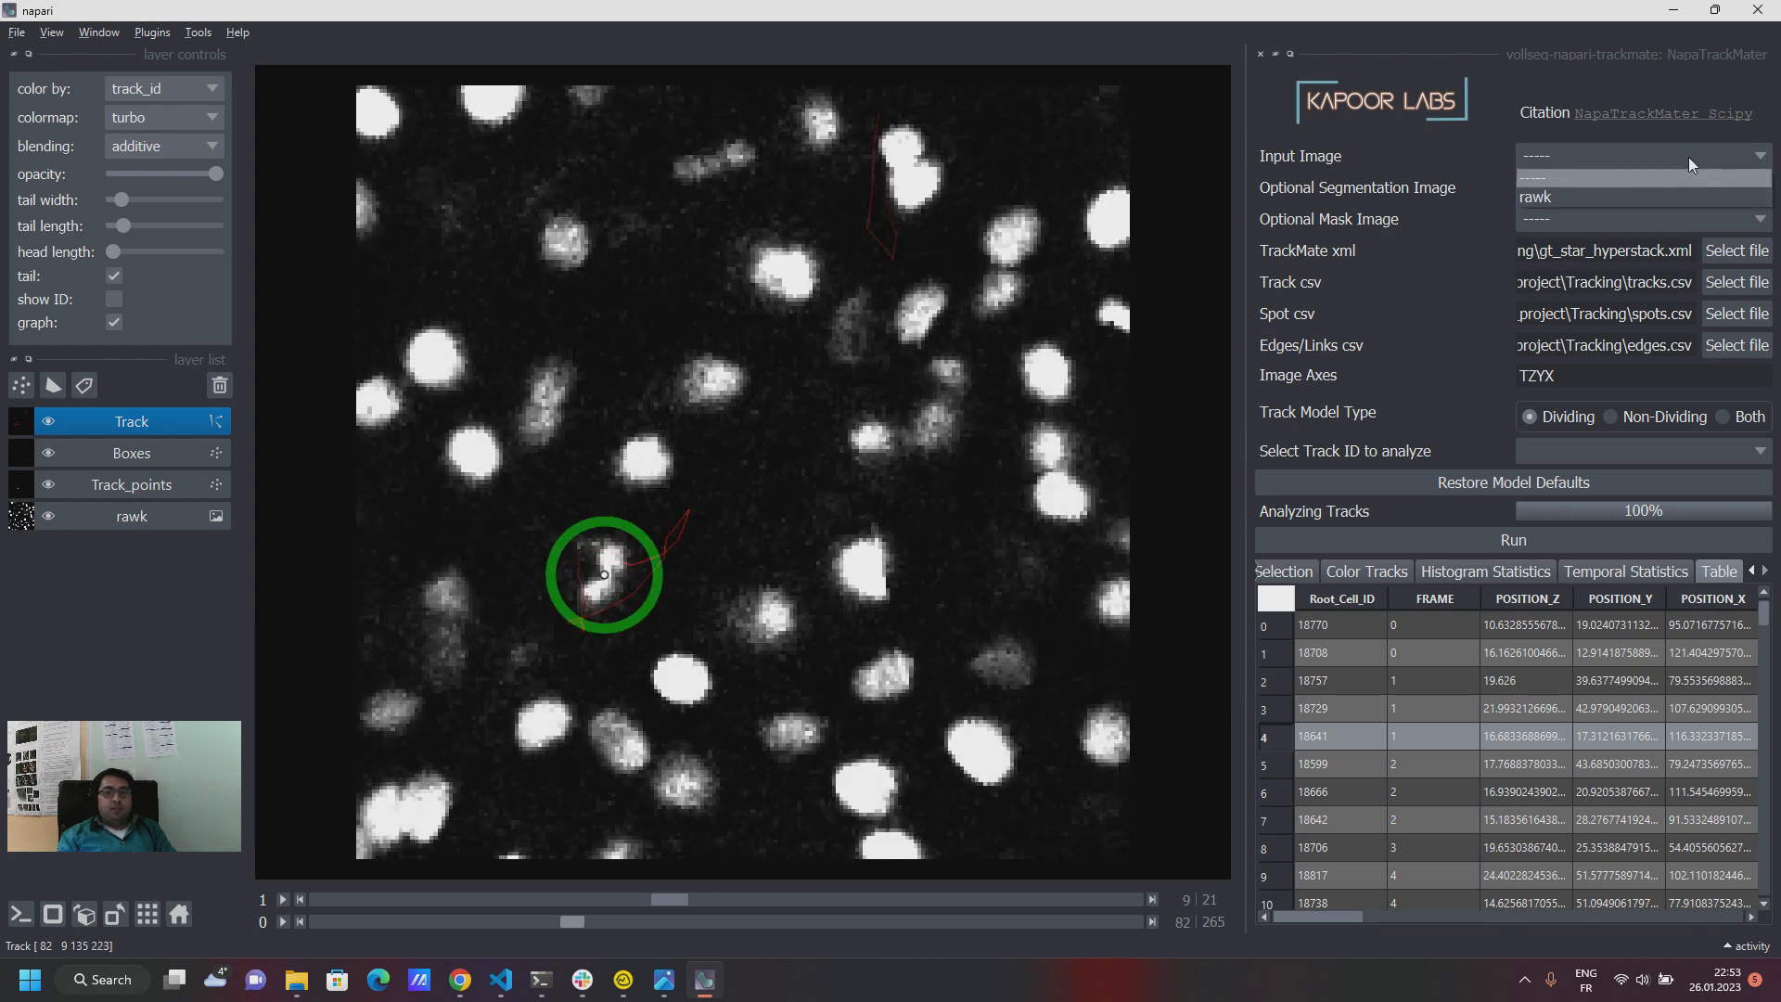
click(1609, 191)
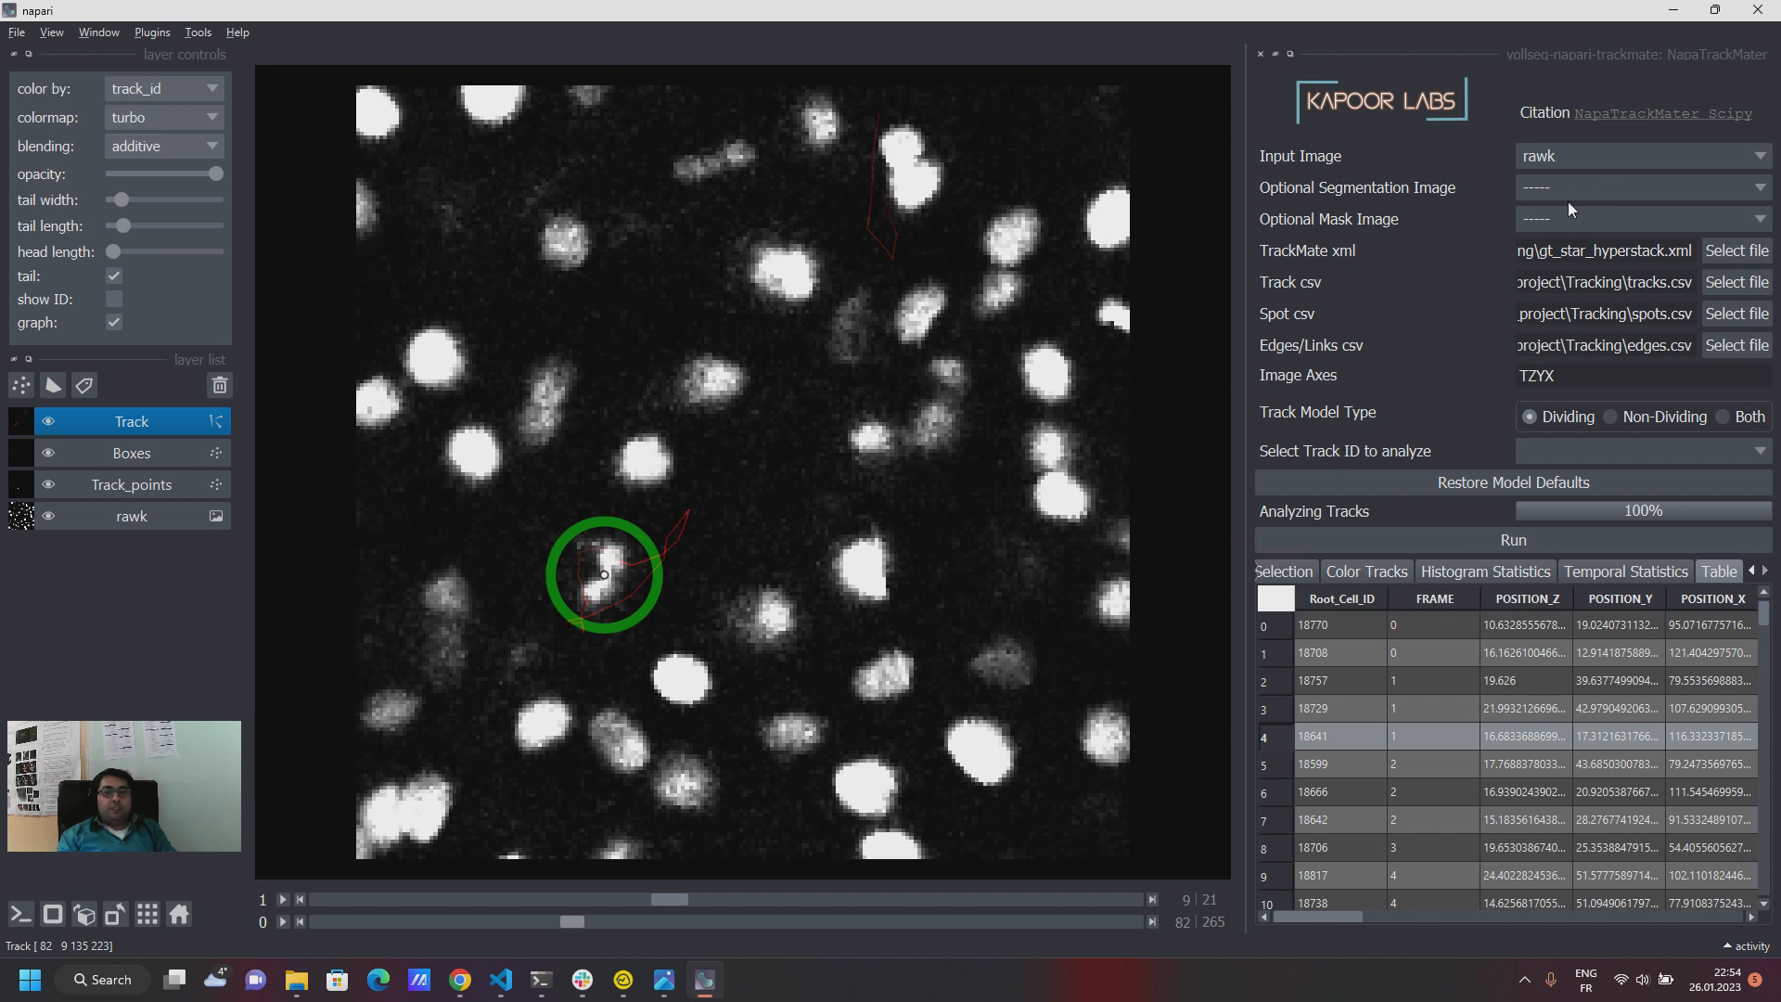
click(1373, 573)
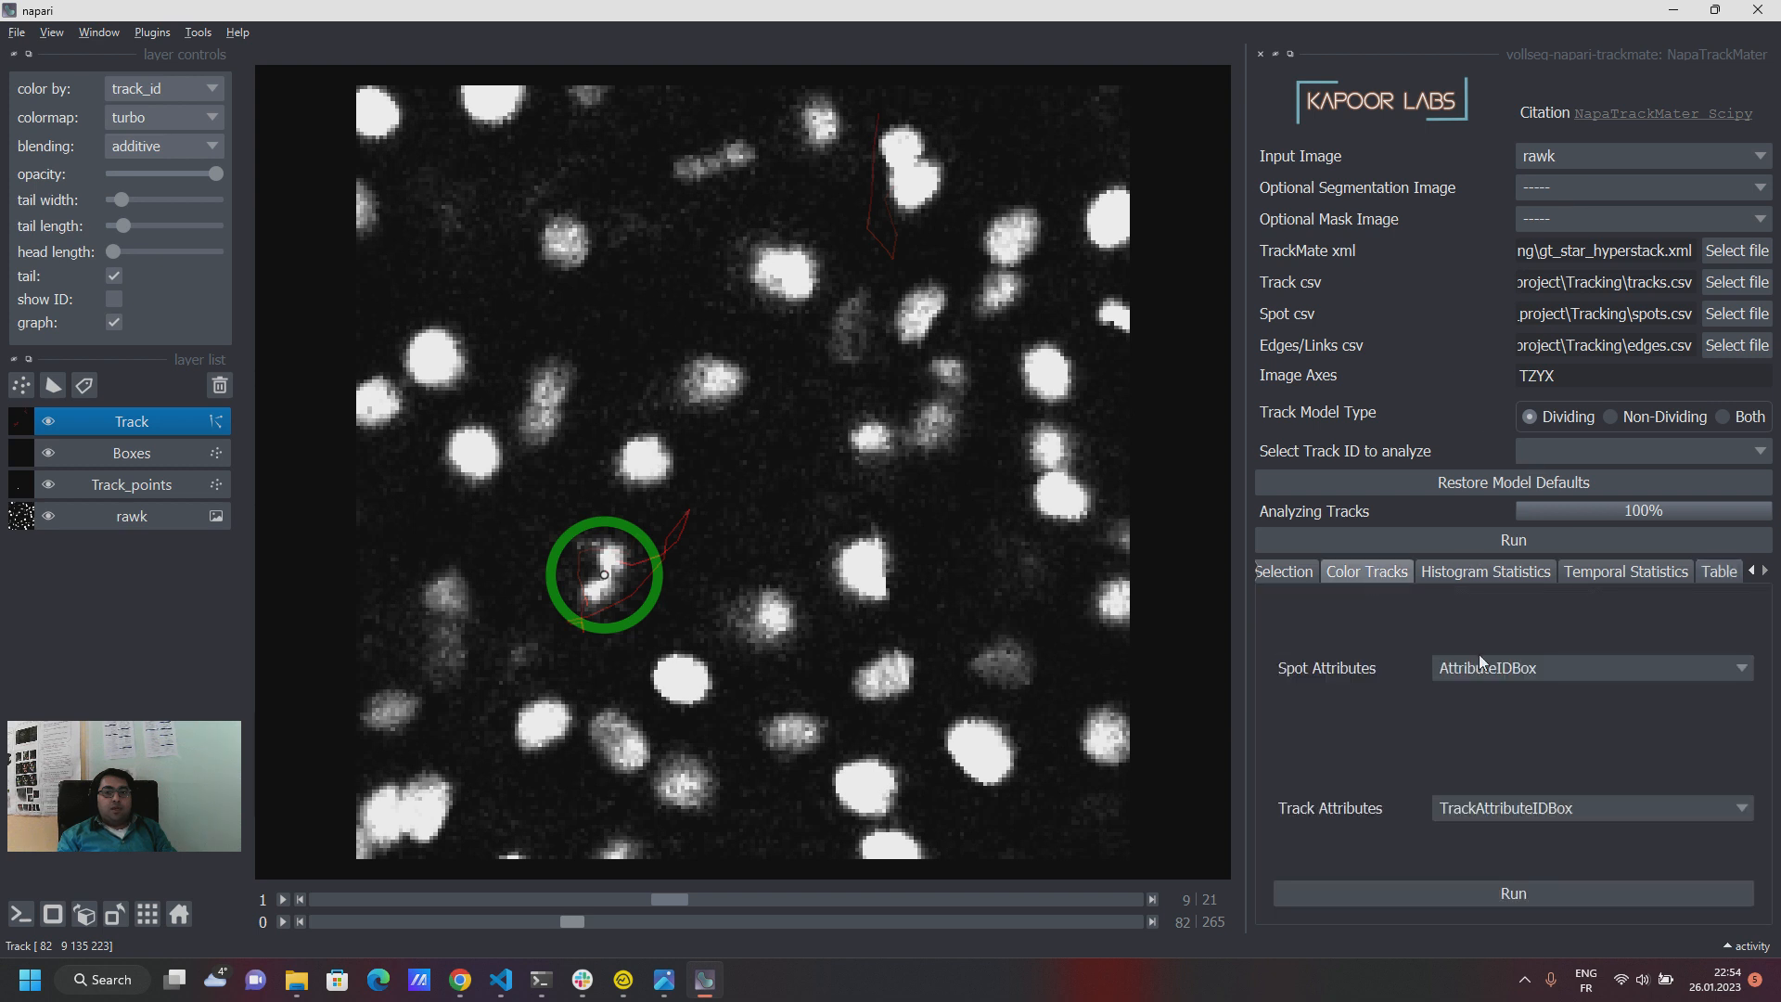
click(1538, 670)
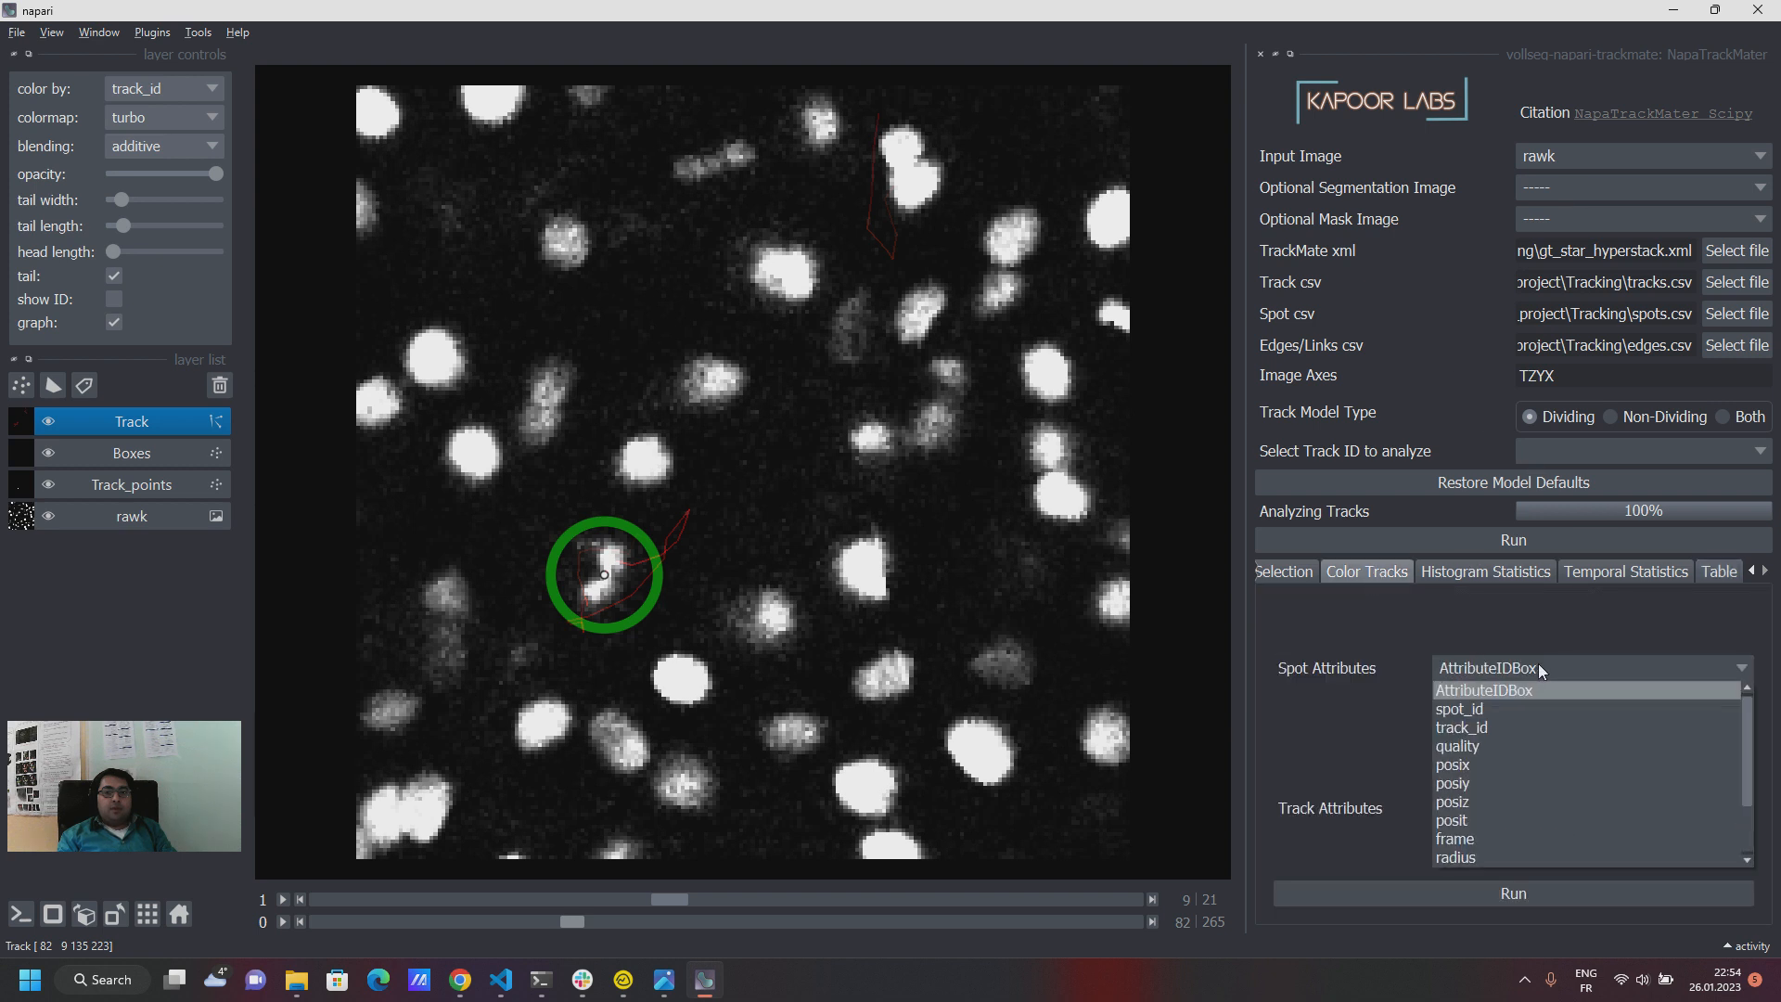
click(1529, 616)
click(1485, 812)
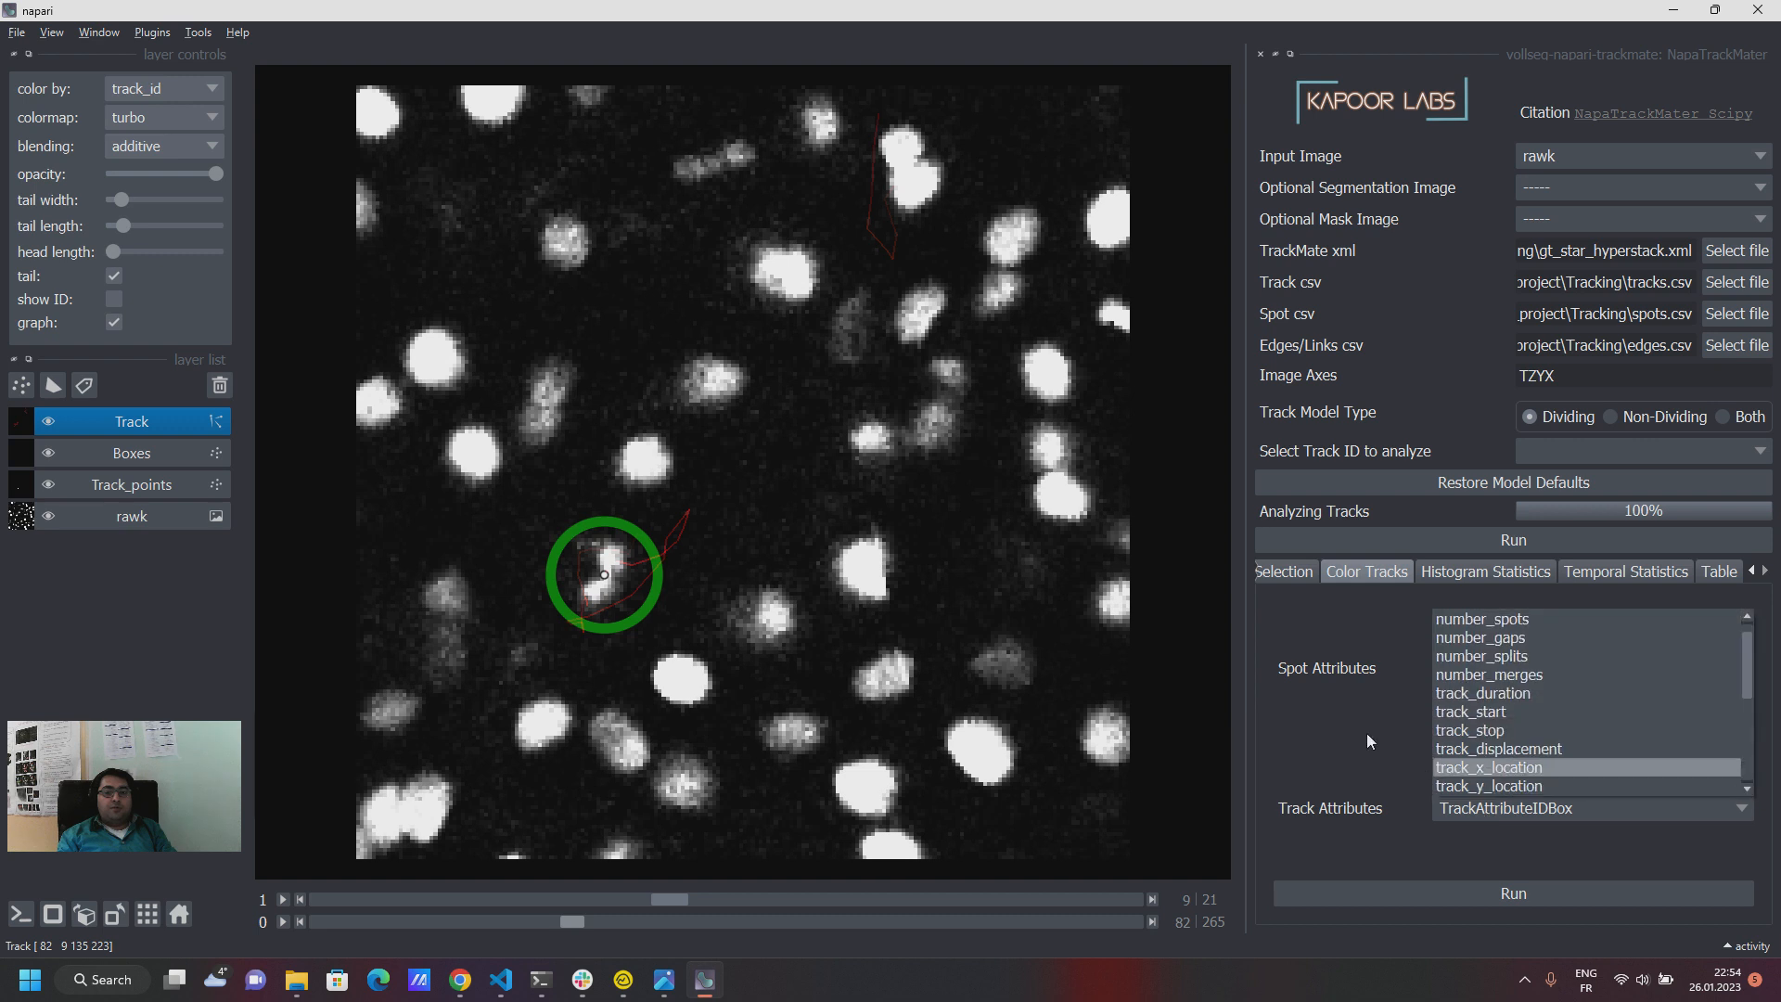
click(1359, 731)
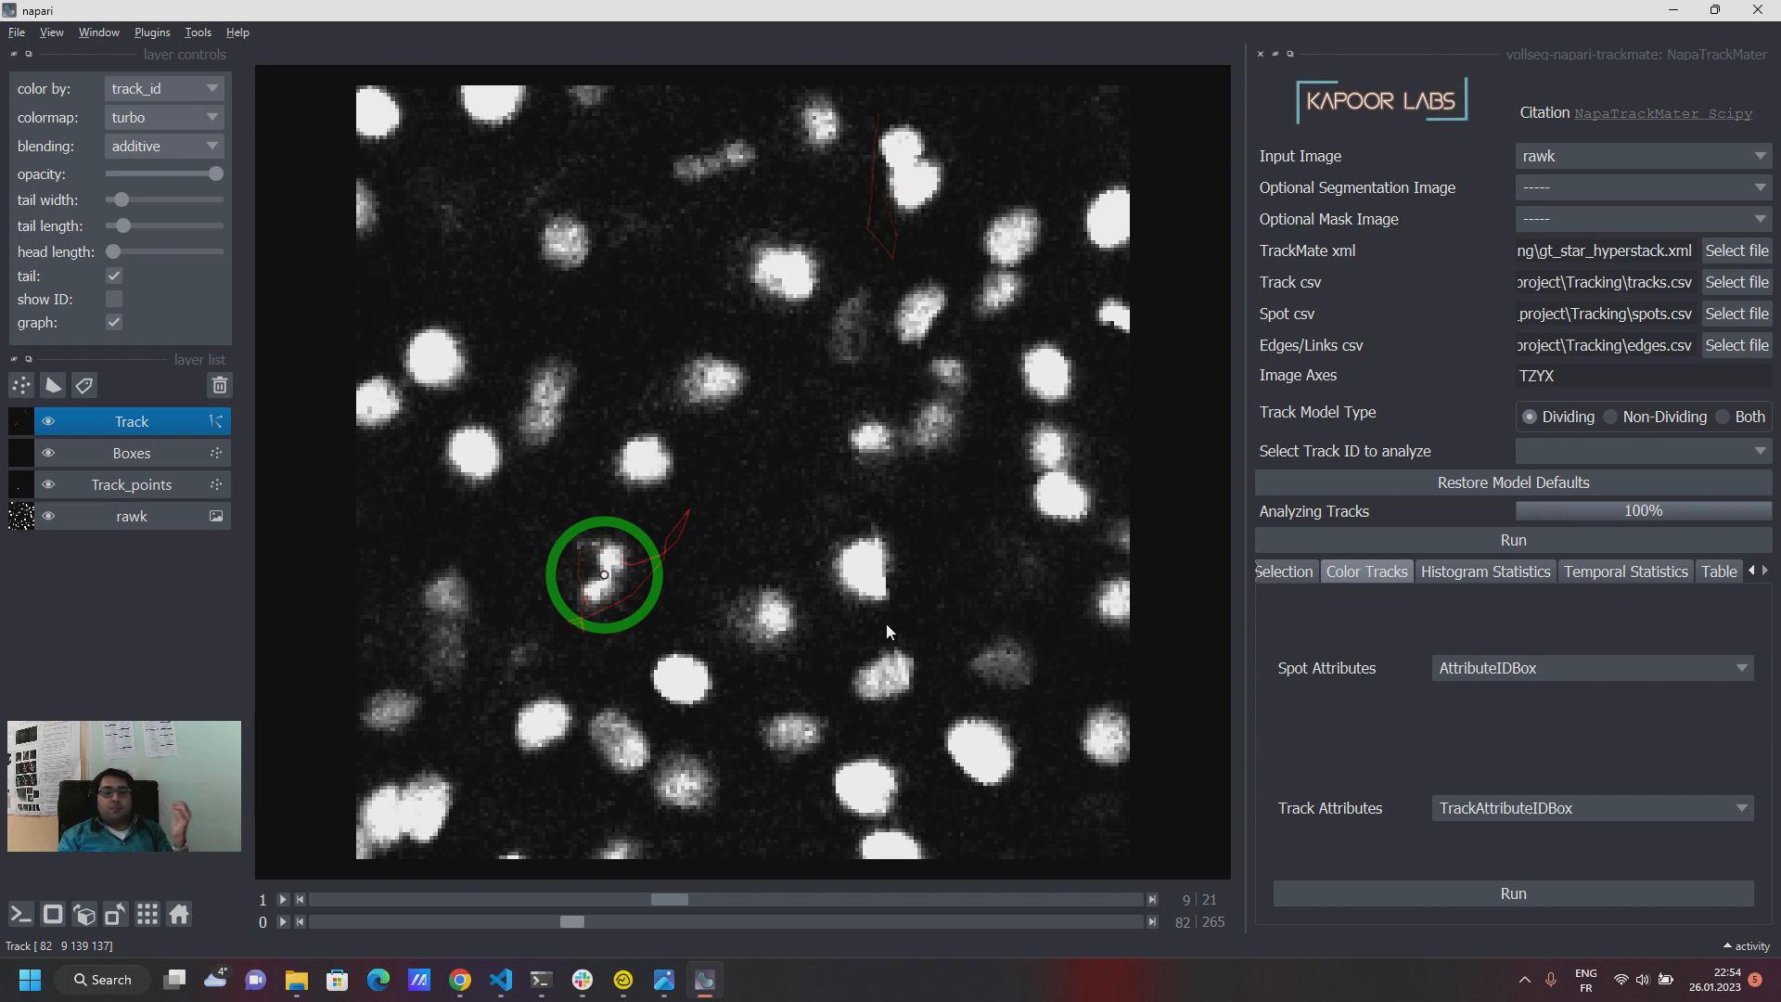
Browse the track IDs available for analysis under the Non-Dividing and Dividing track model types.
click(1719, 571)
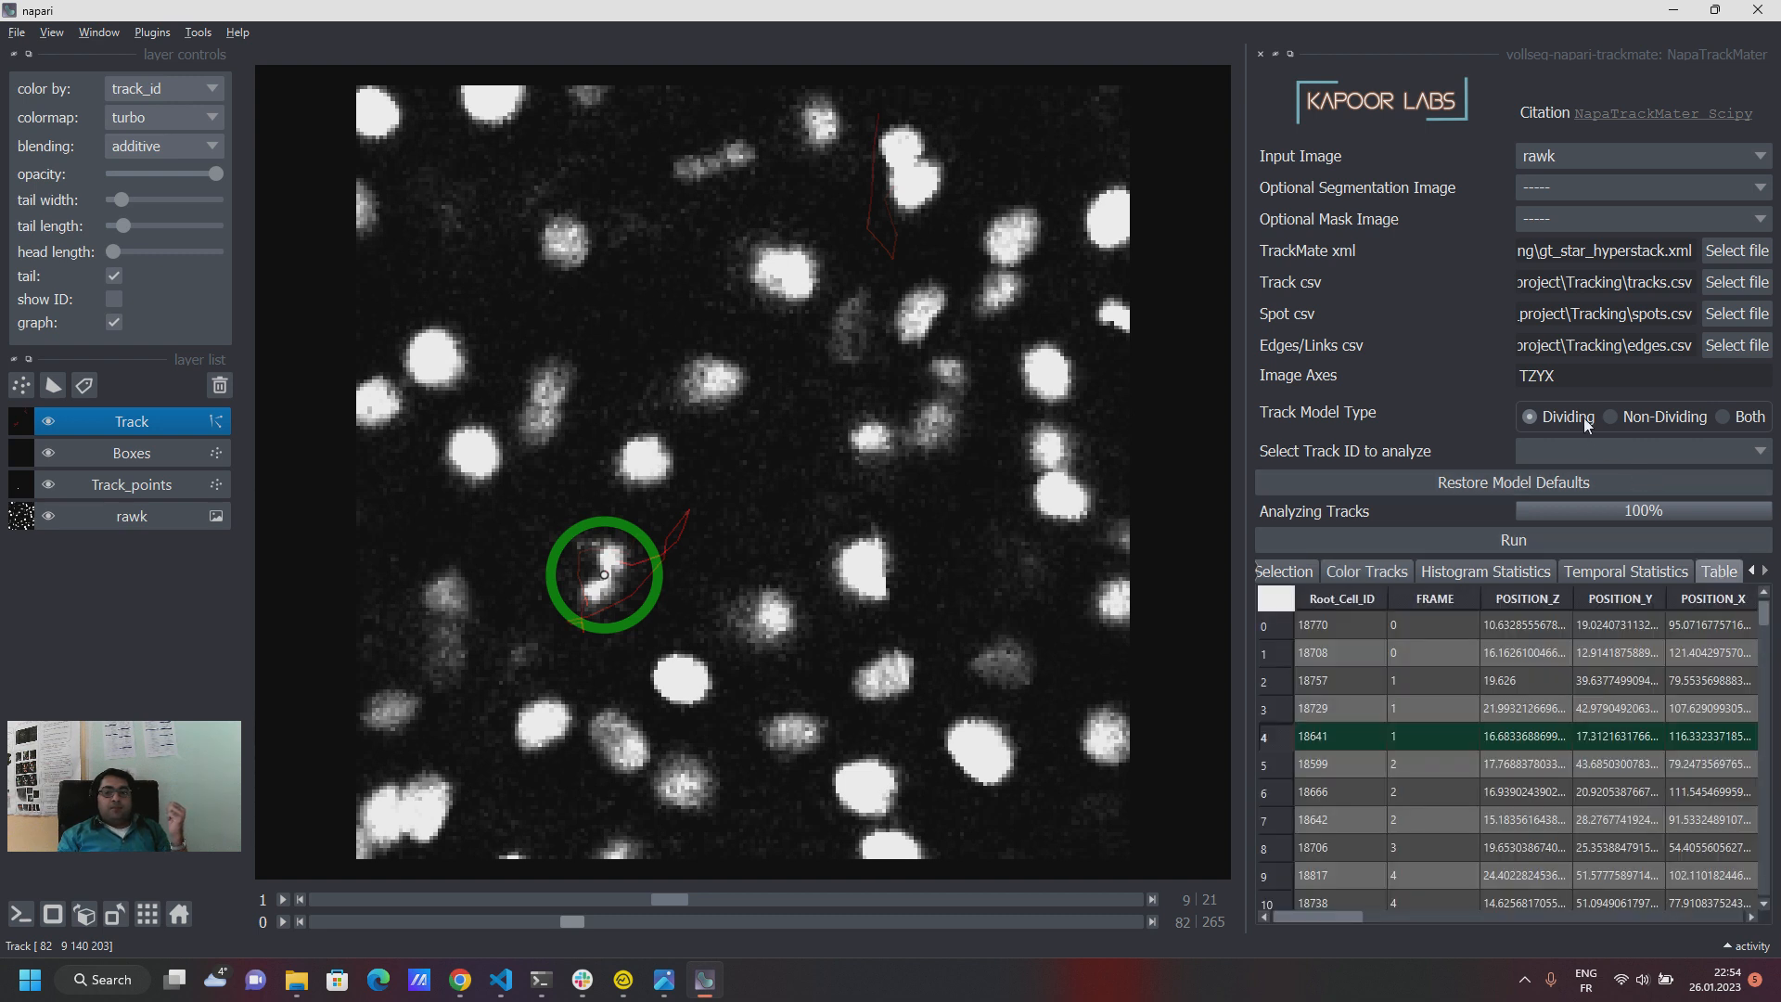
click(1618, 419)
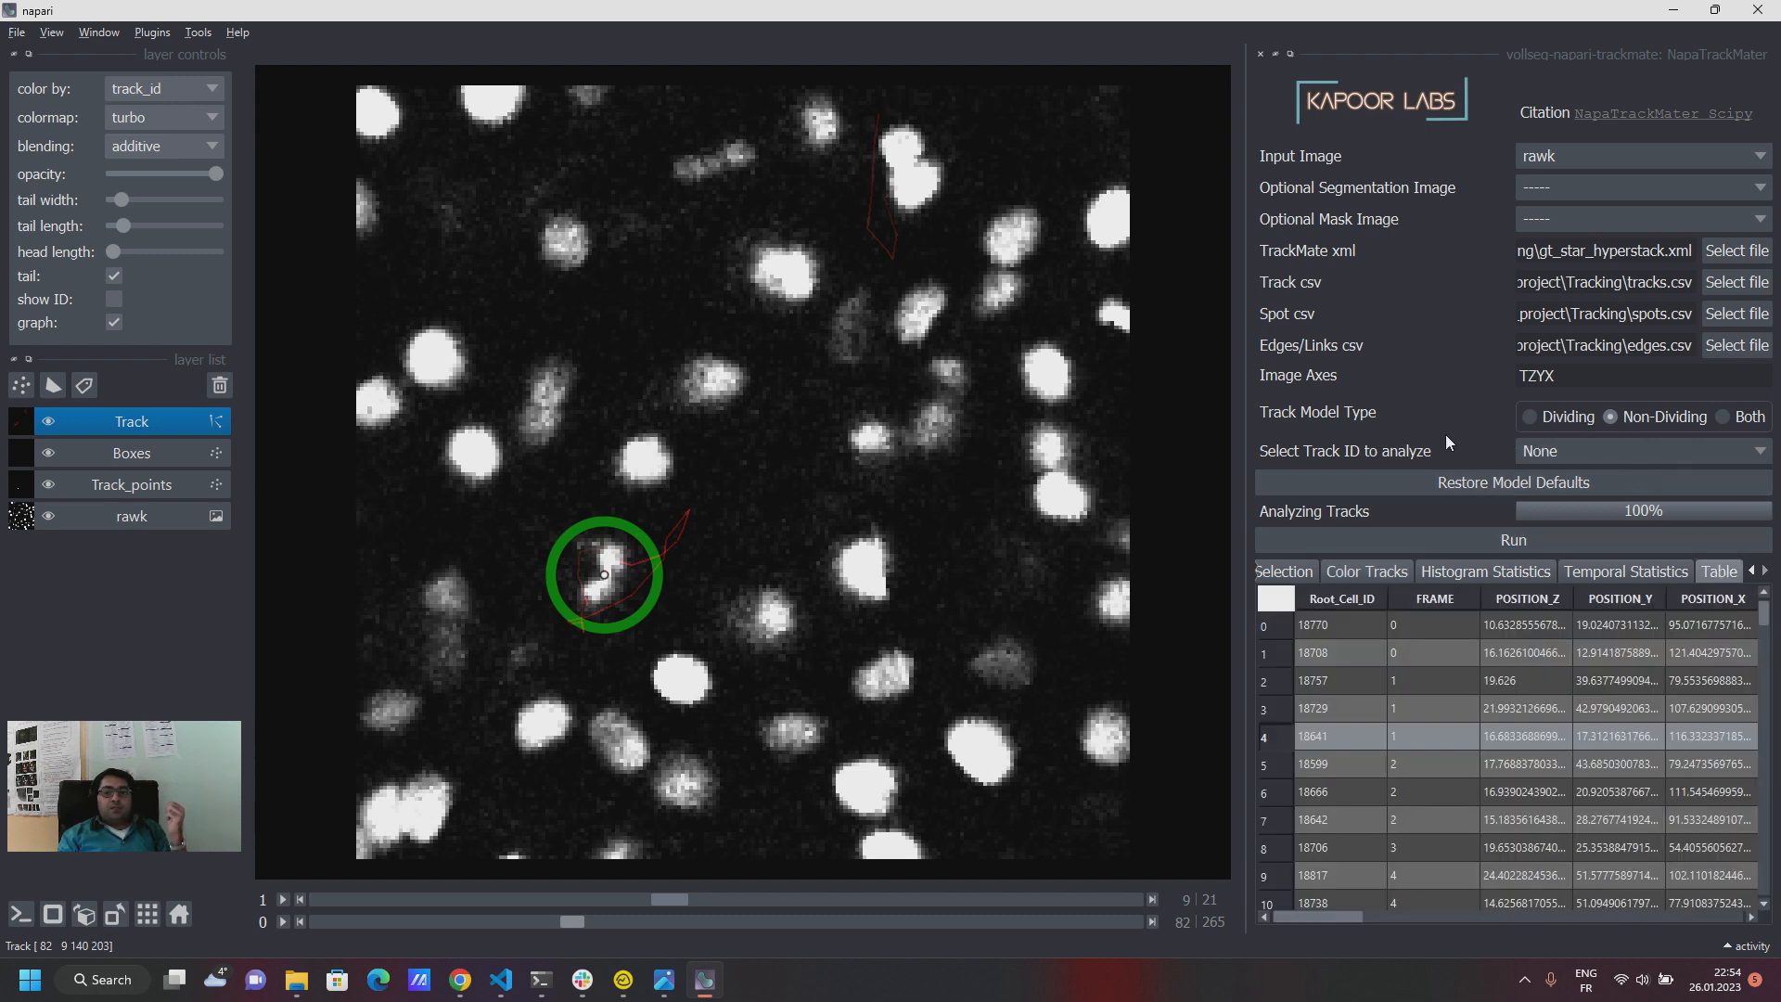
click(1644, 451)
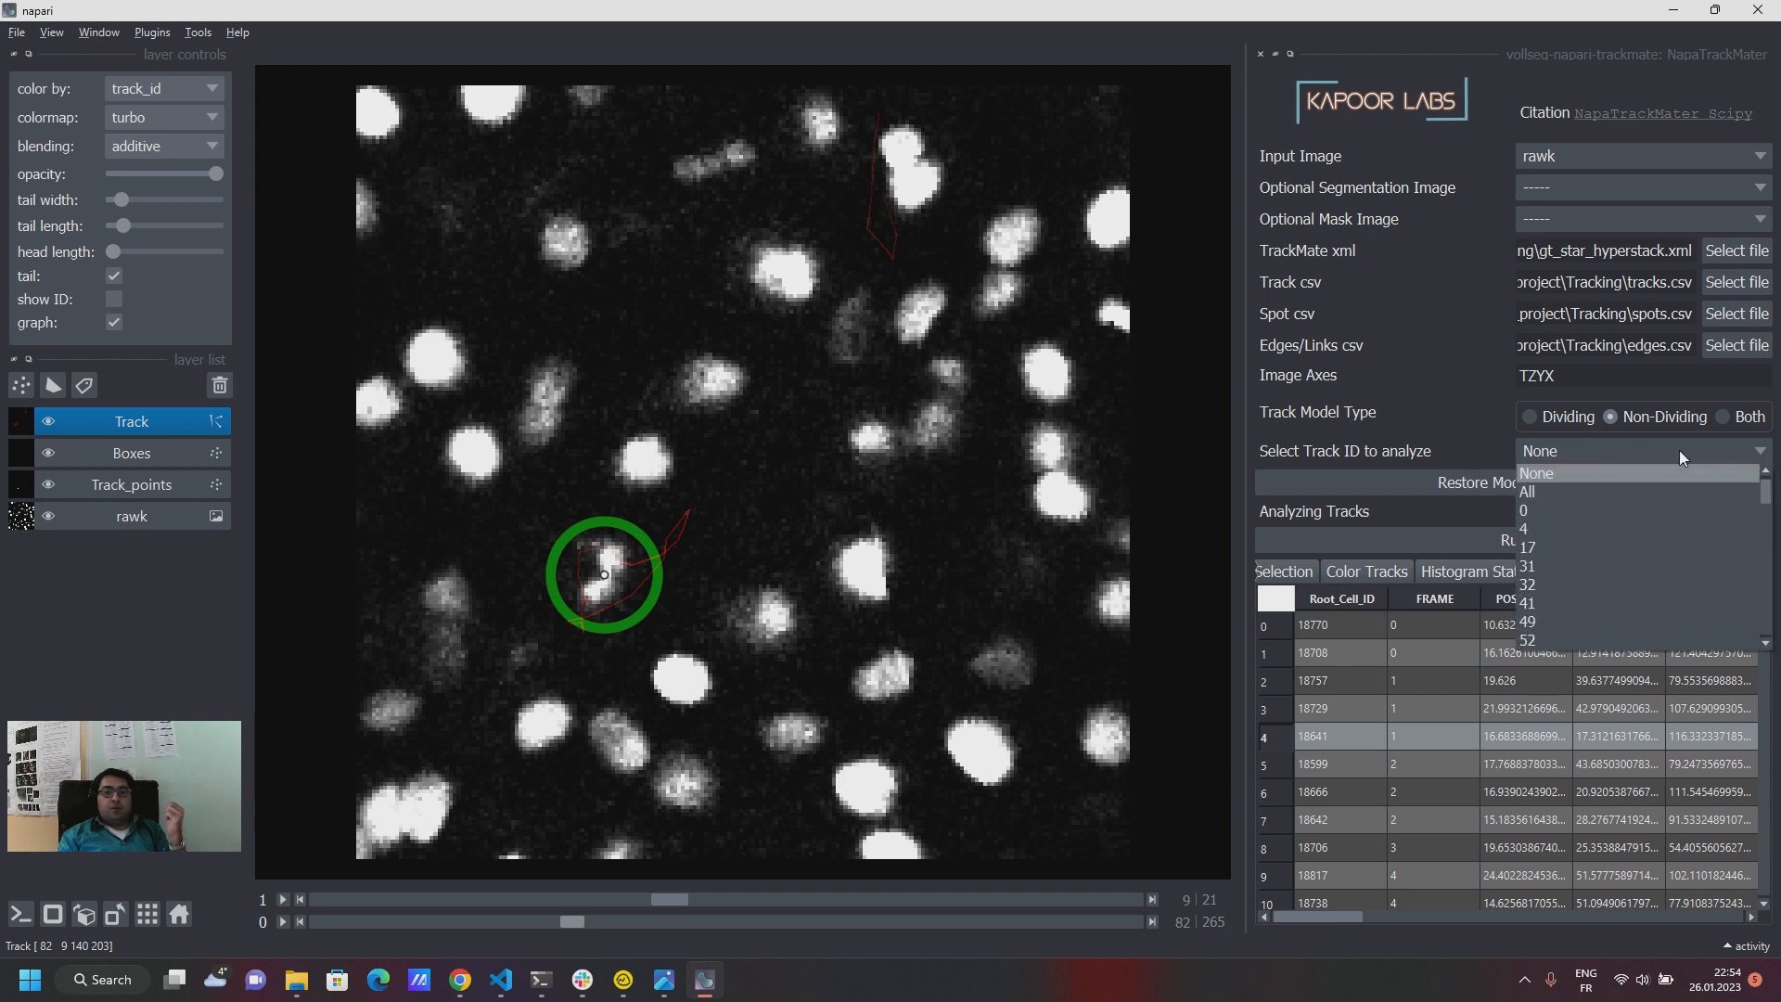
scroll(1604, 536, down, 12)
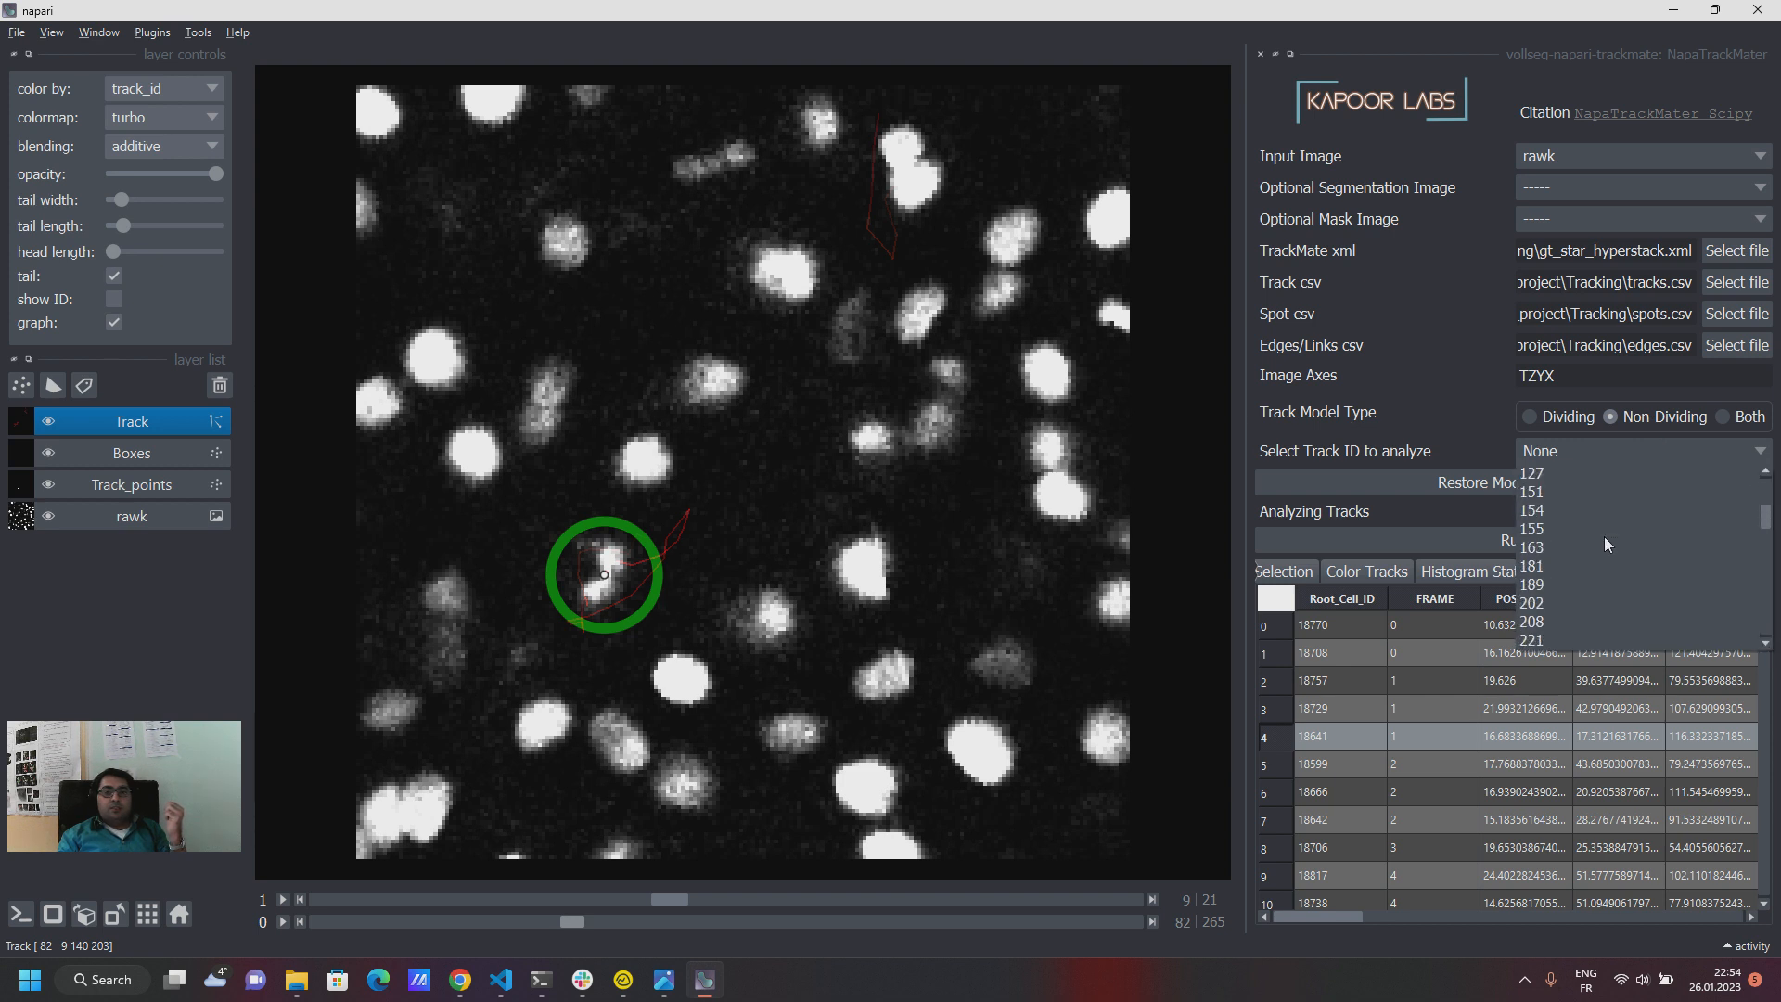
scroll(1605, 536, up, 12)
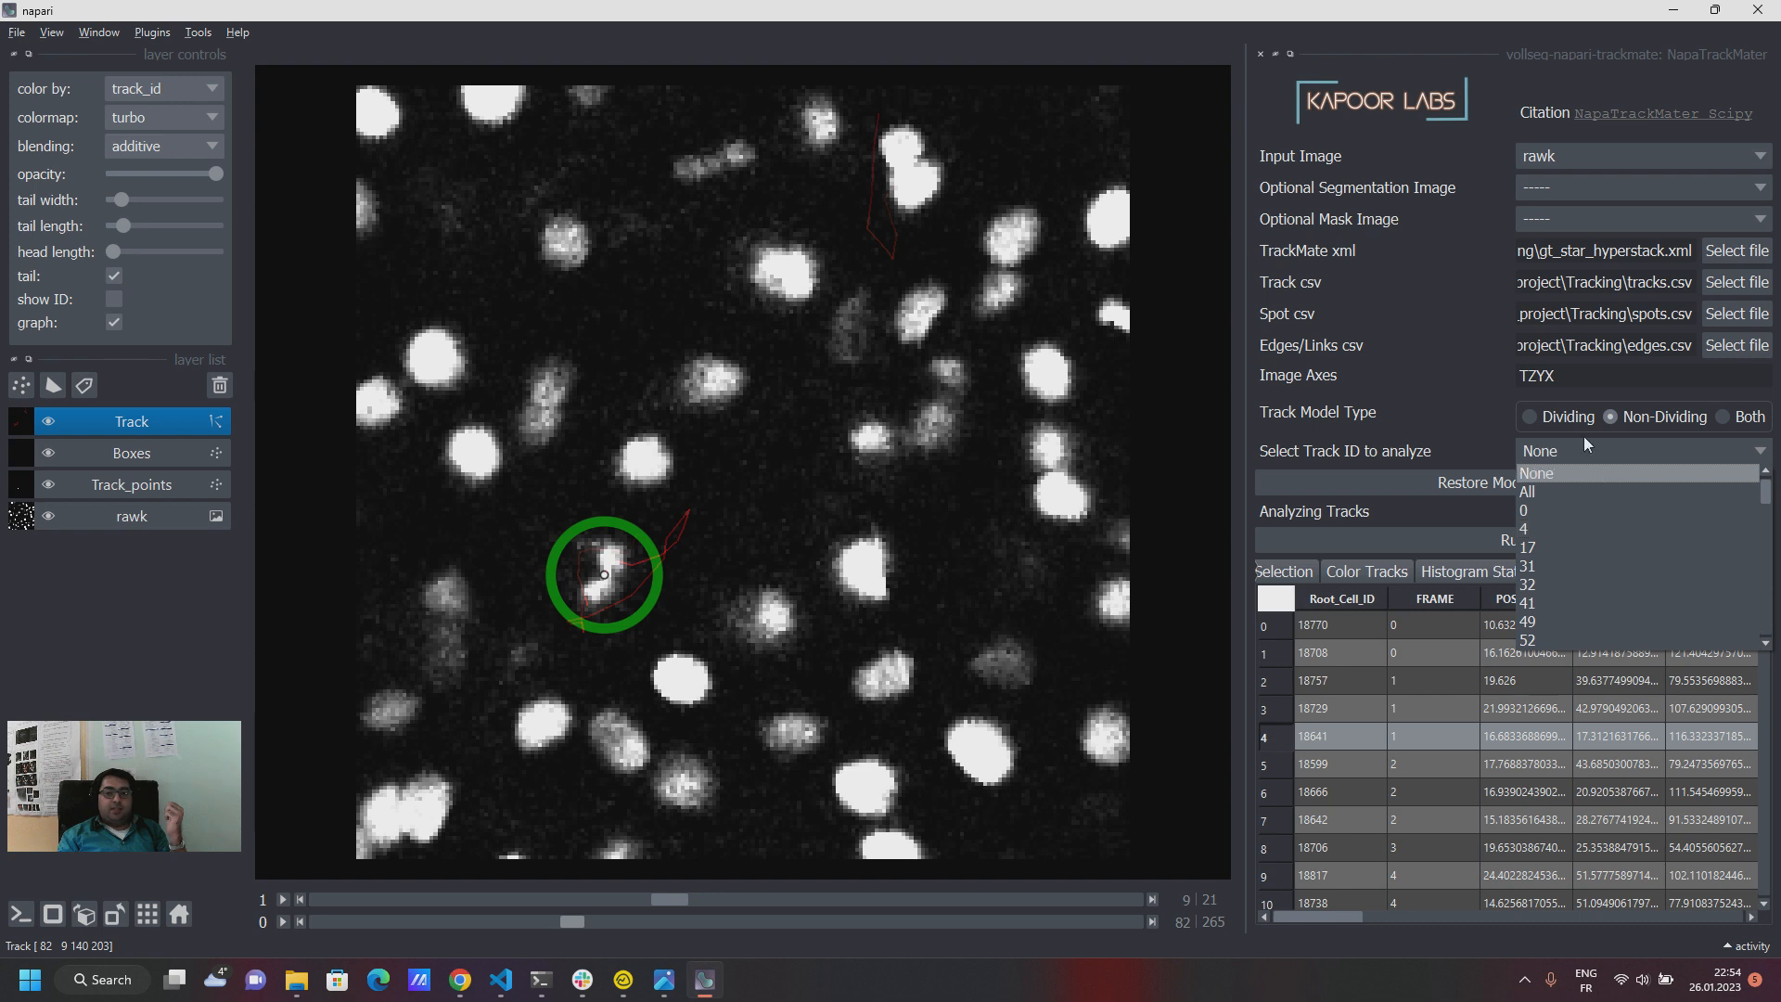
click(1560, 419)
click(1618, 450)
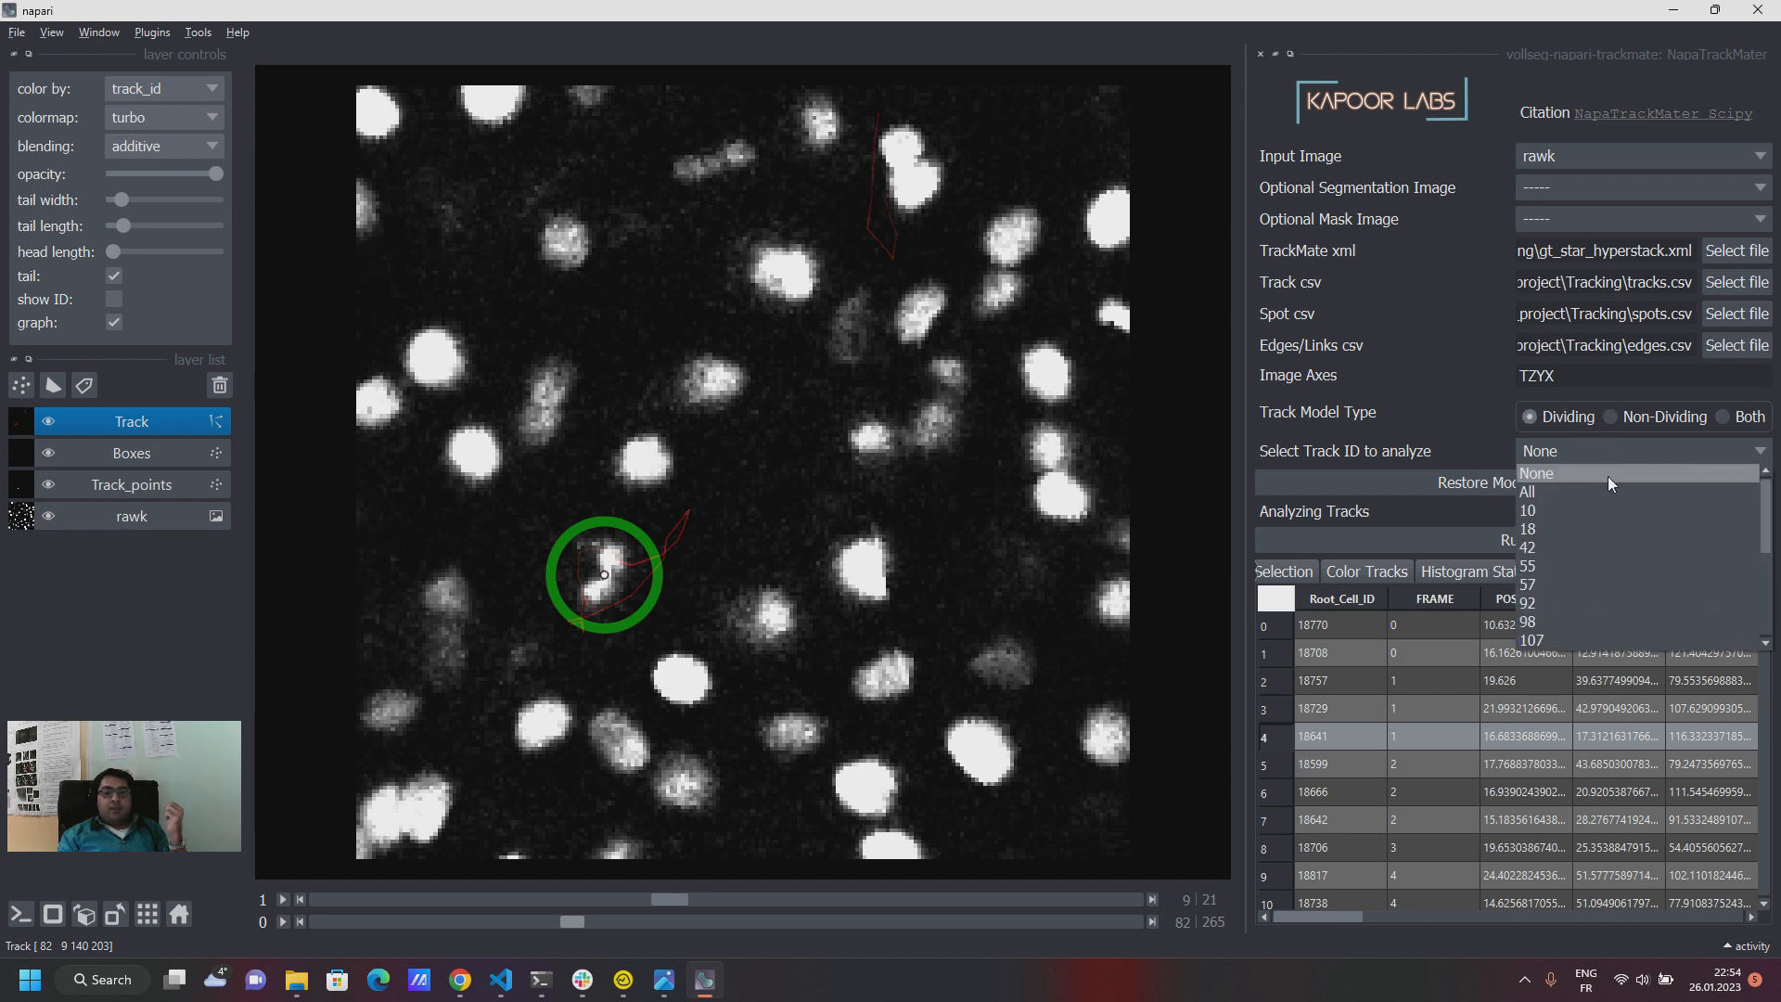
scroll(1620, 529, down, 4)
scroll(1620, 530, up, 4)
Set the track model type to Both and keep None as the track ID to analyze.
click(1725, 417)
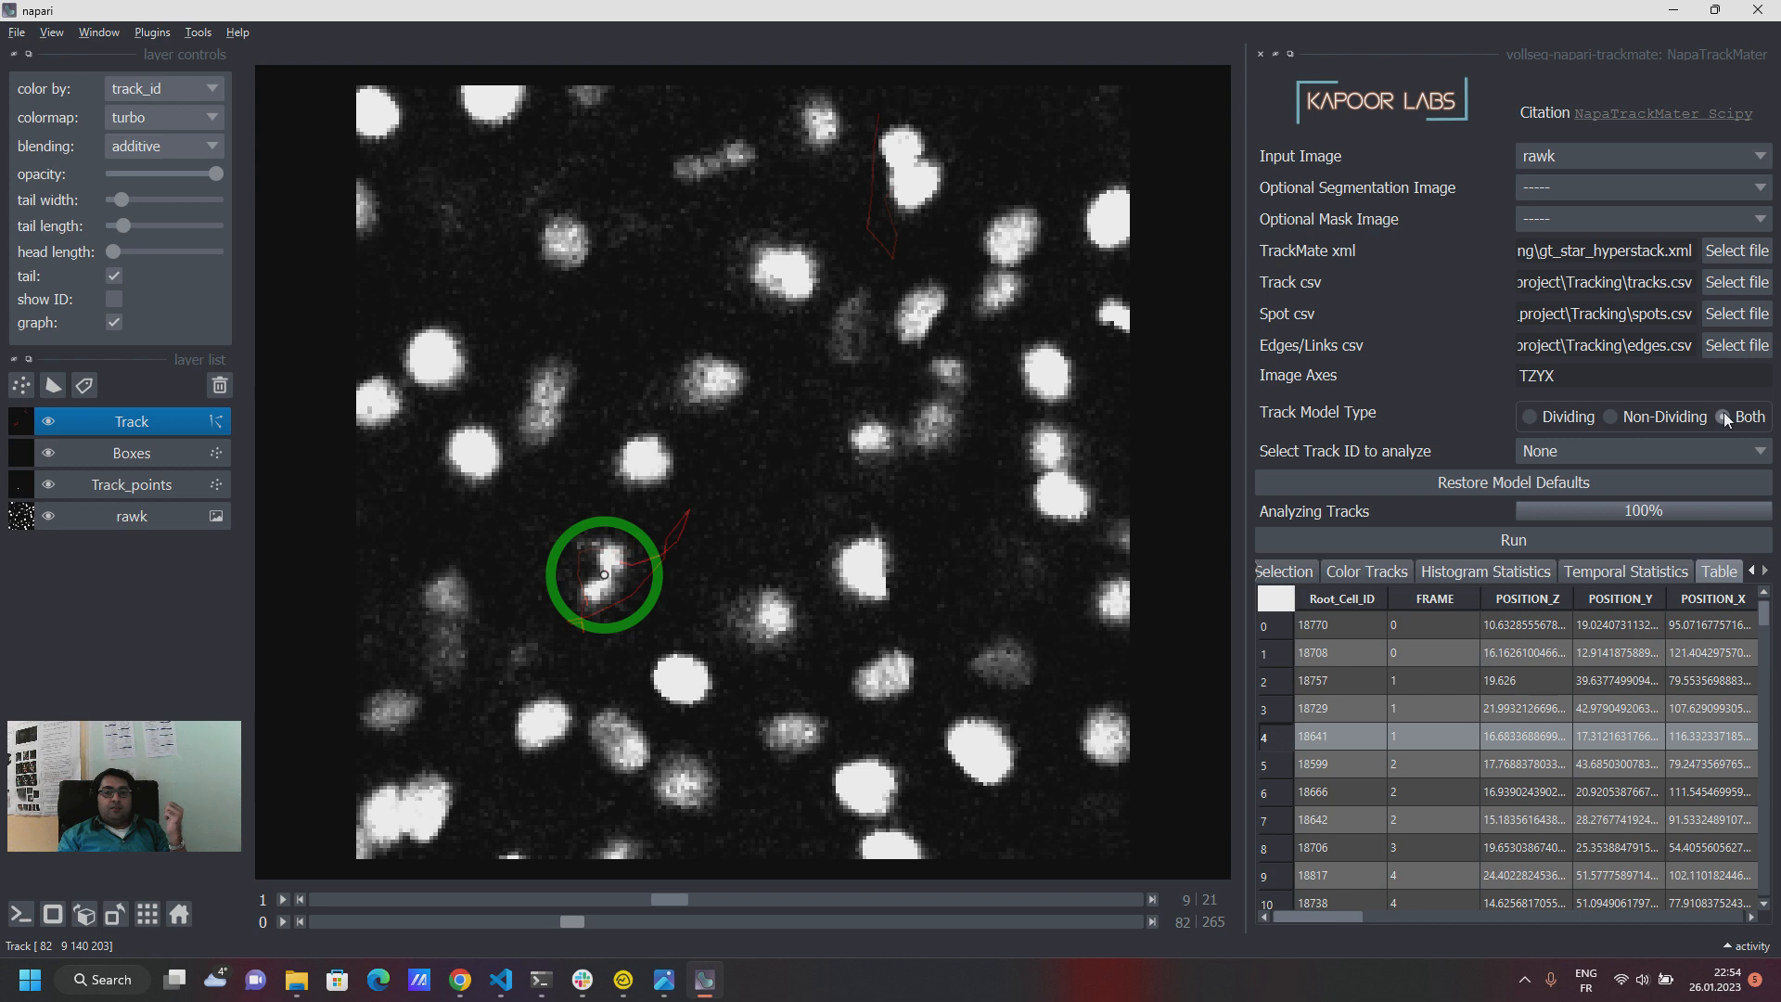
click(1671, 453)
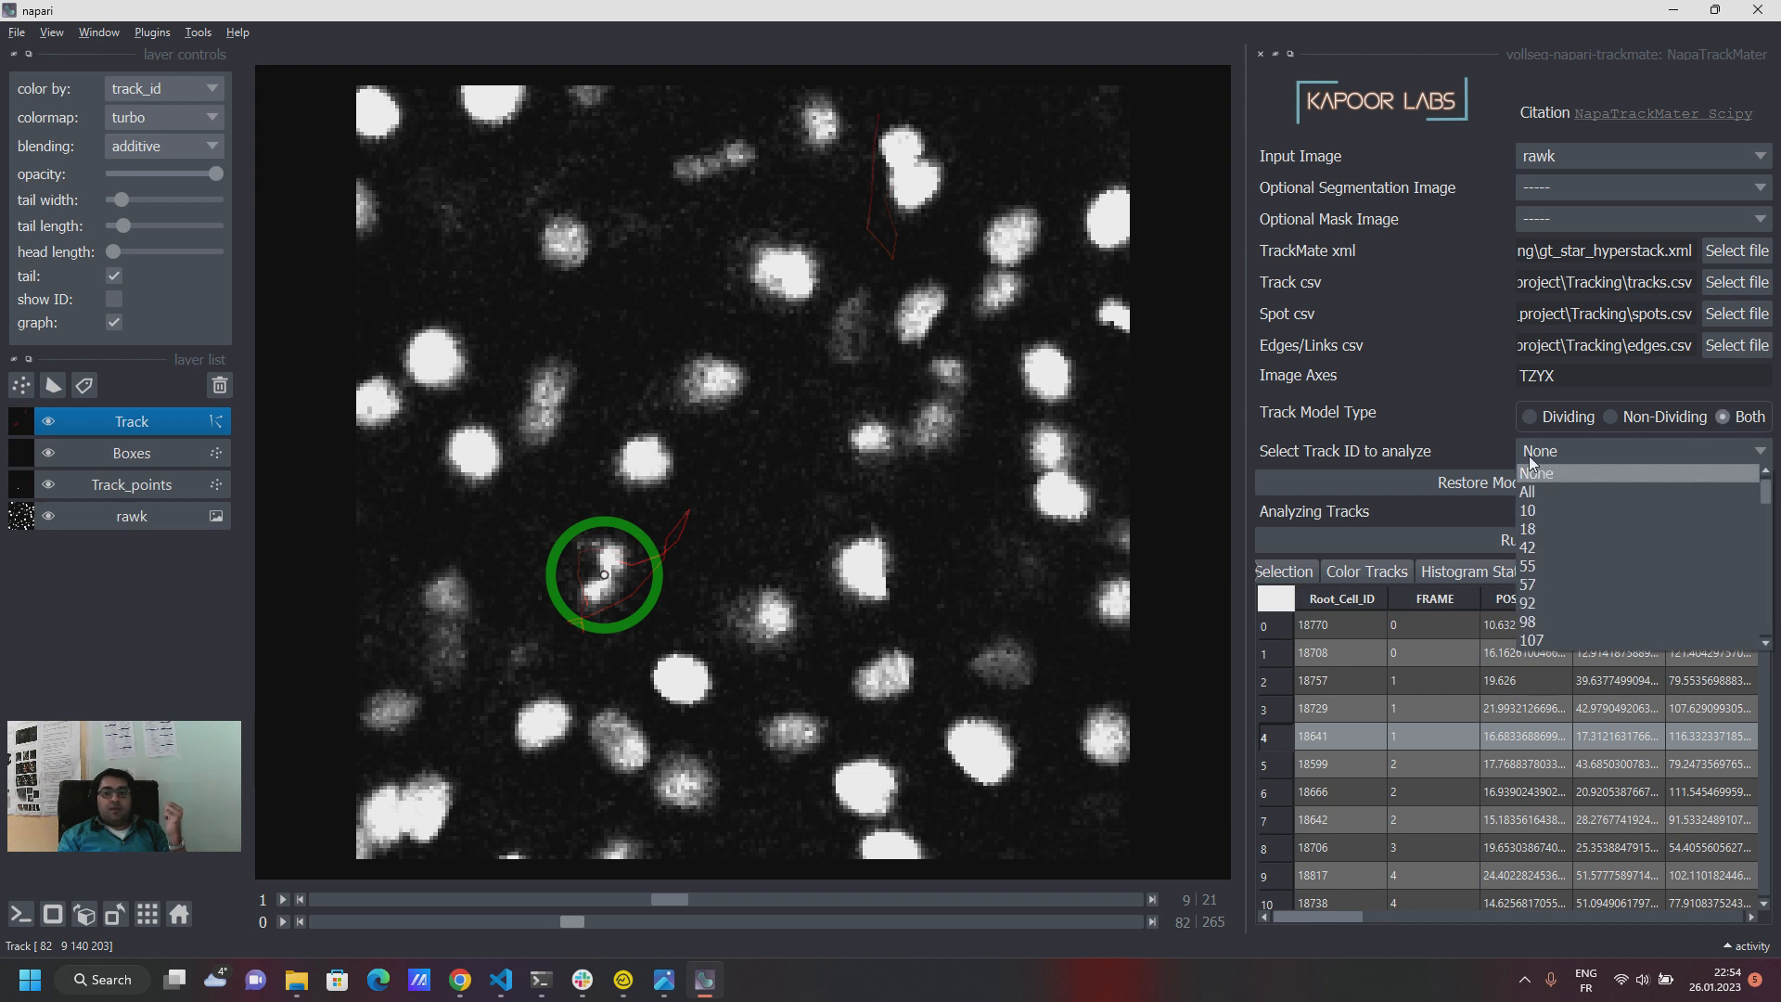
click(1539, 473)
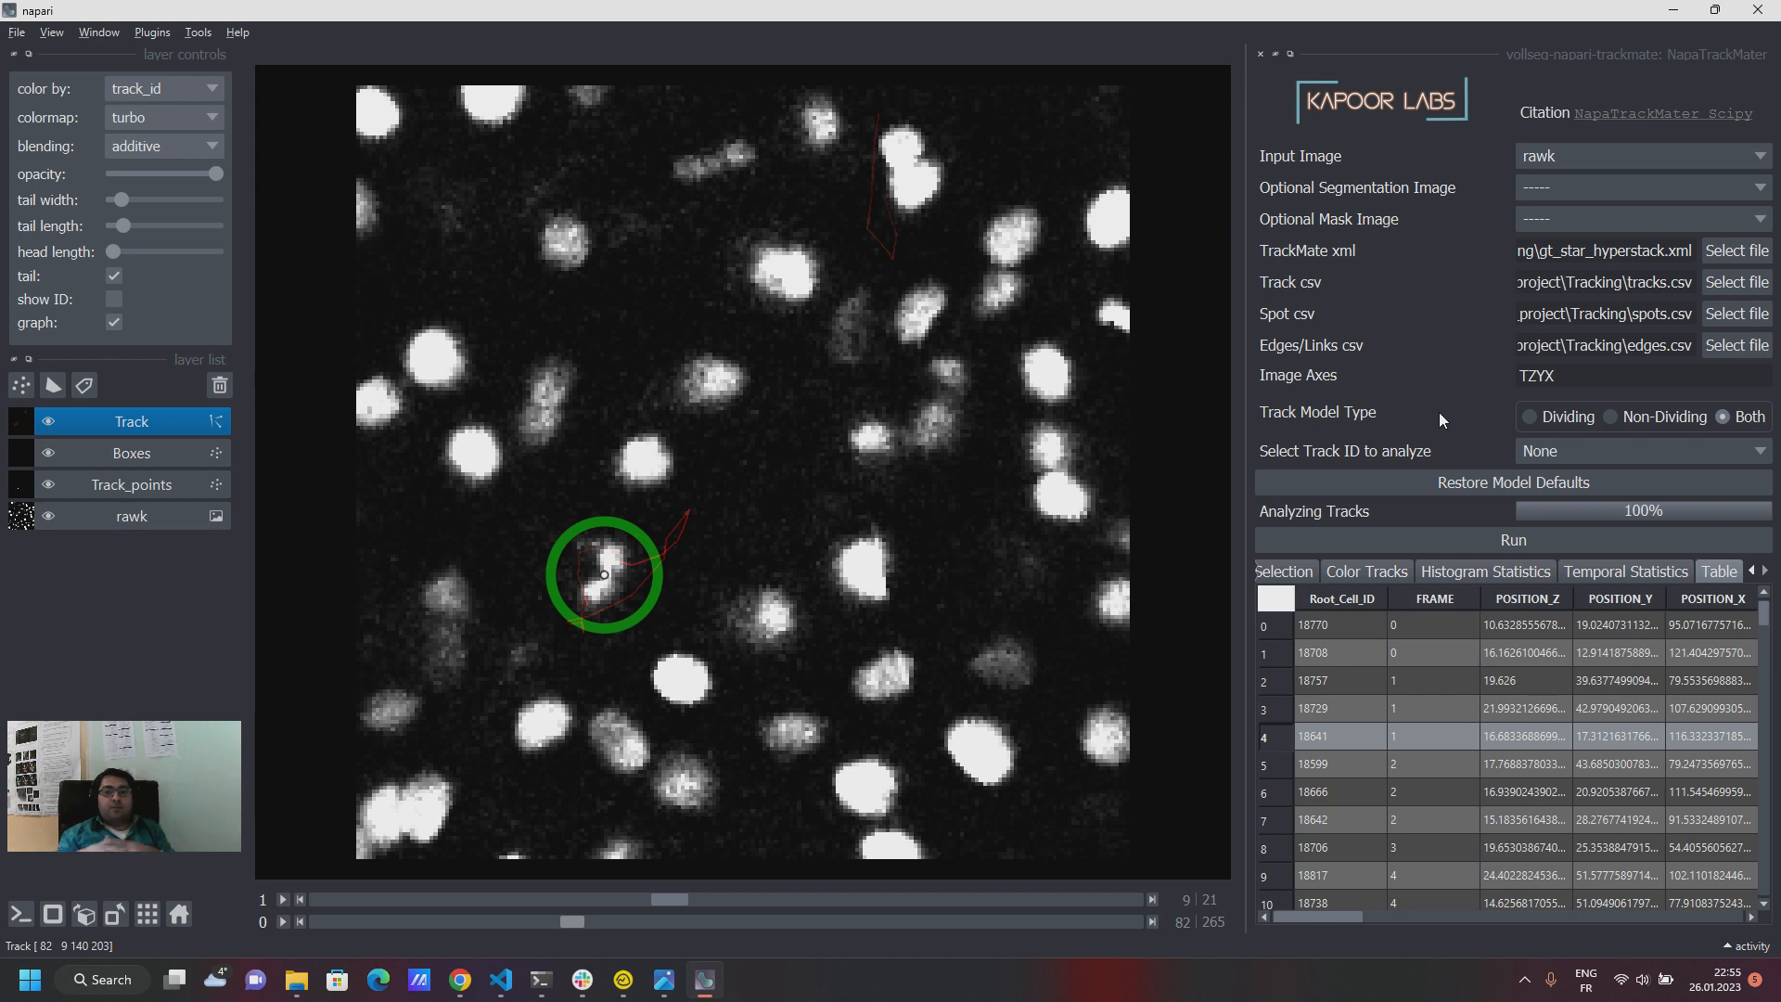
Examine the number_spots histogram and the plot of speed over time for the tracks.
click(1486, 572)
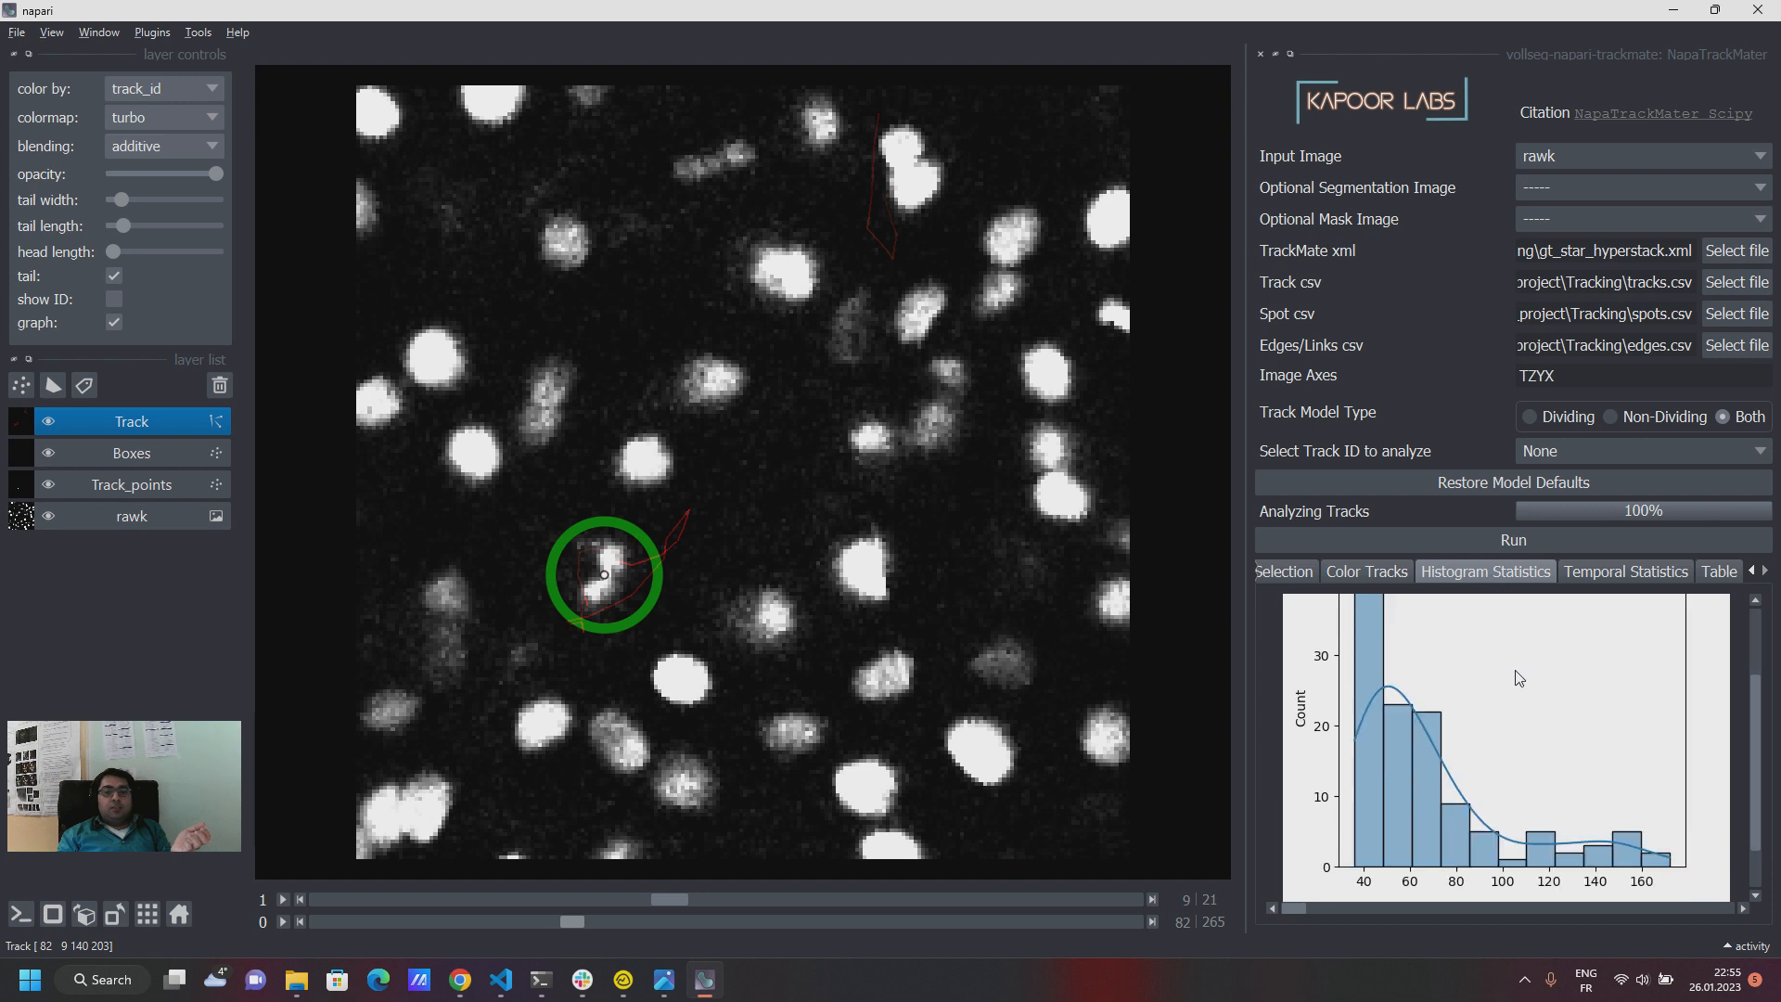
scroll(1518, 679, up, 2)
scroll(1518, 679, down, 2)
scroll(1518, 679, up, 2)
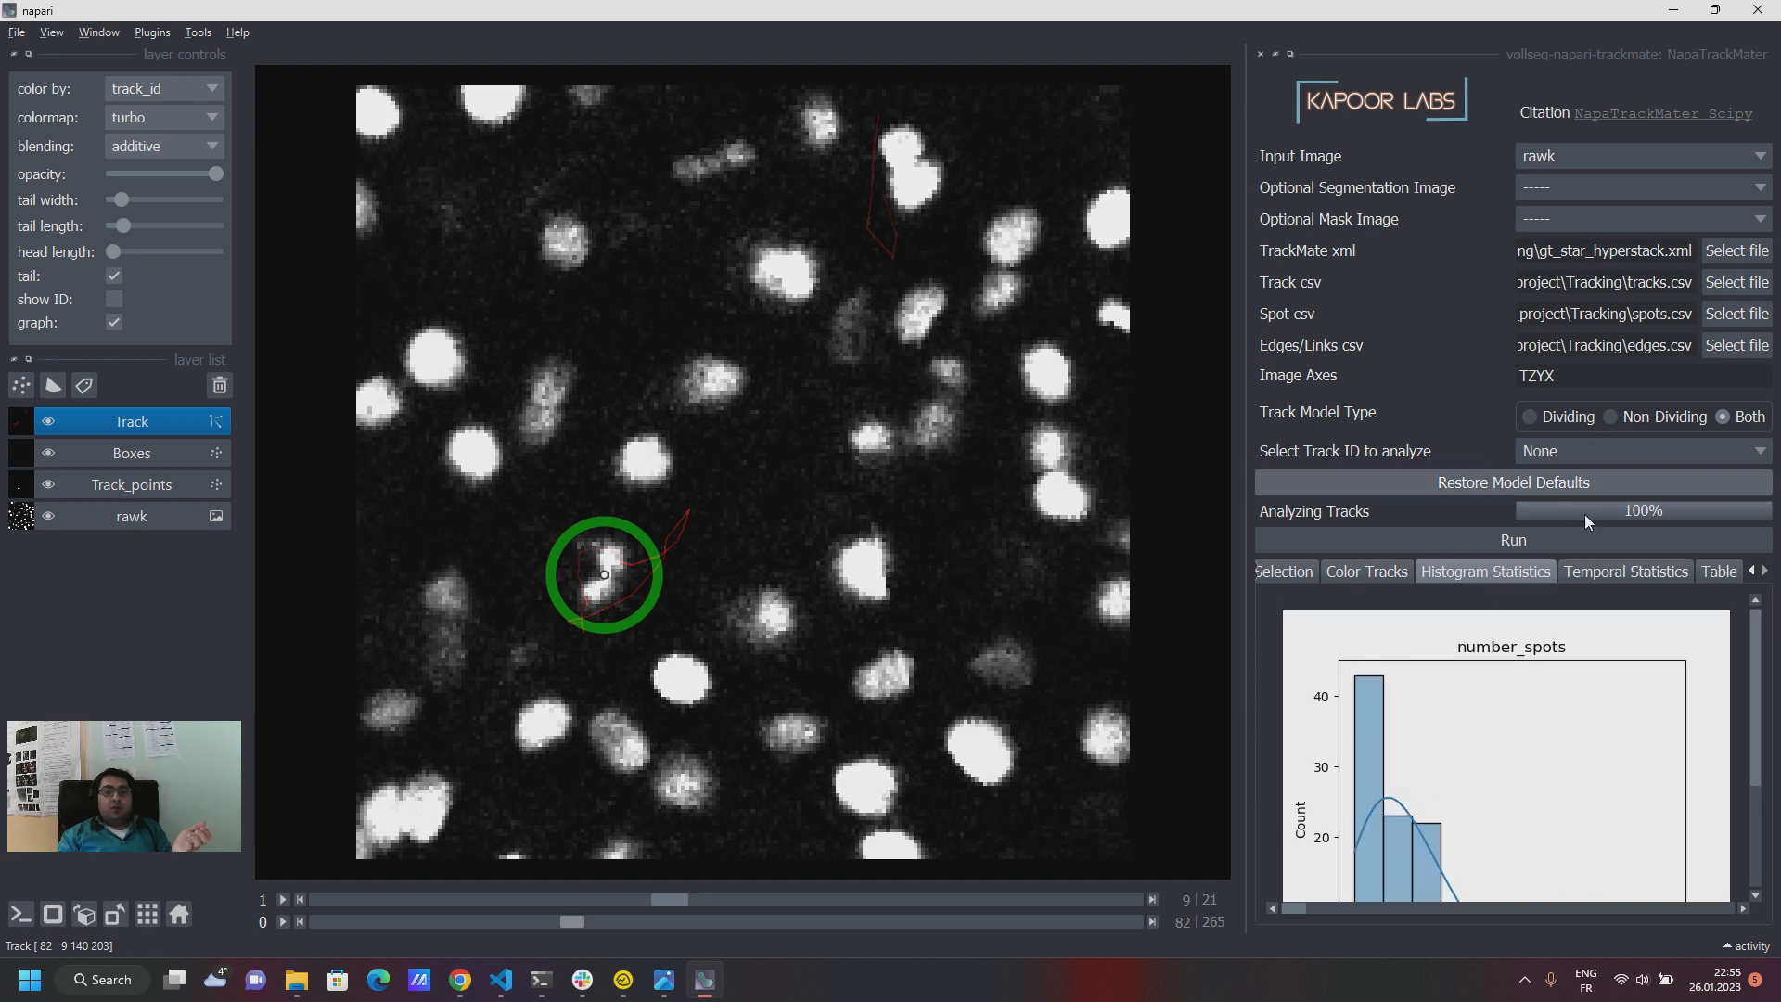
click(1620, 575)
scroll(1491, 708, down, 2)
scroll(1493, 712, up, 2)
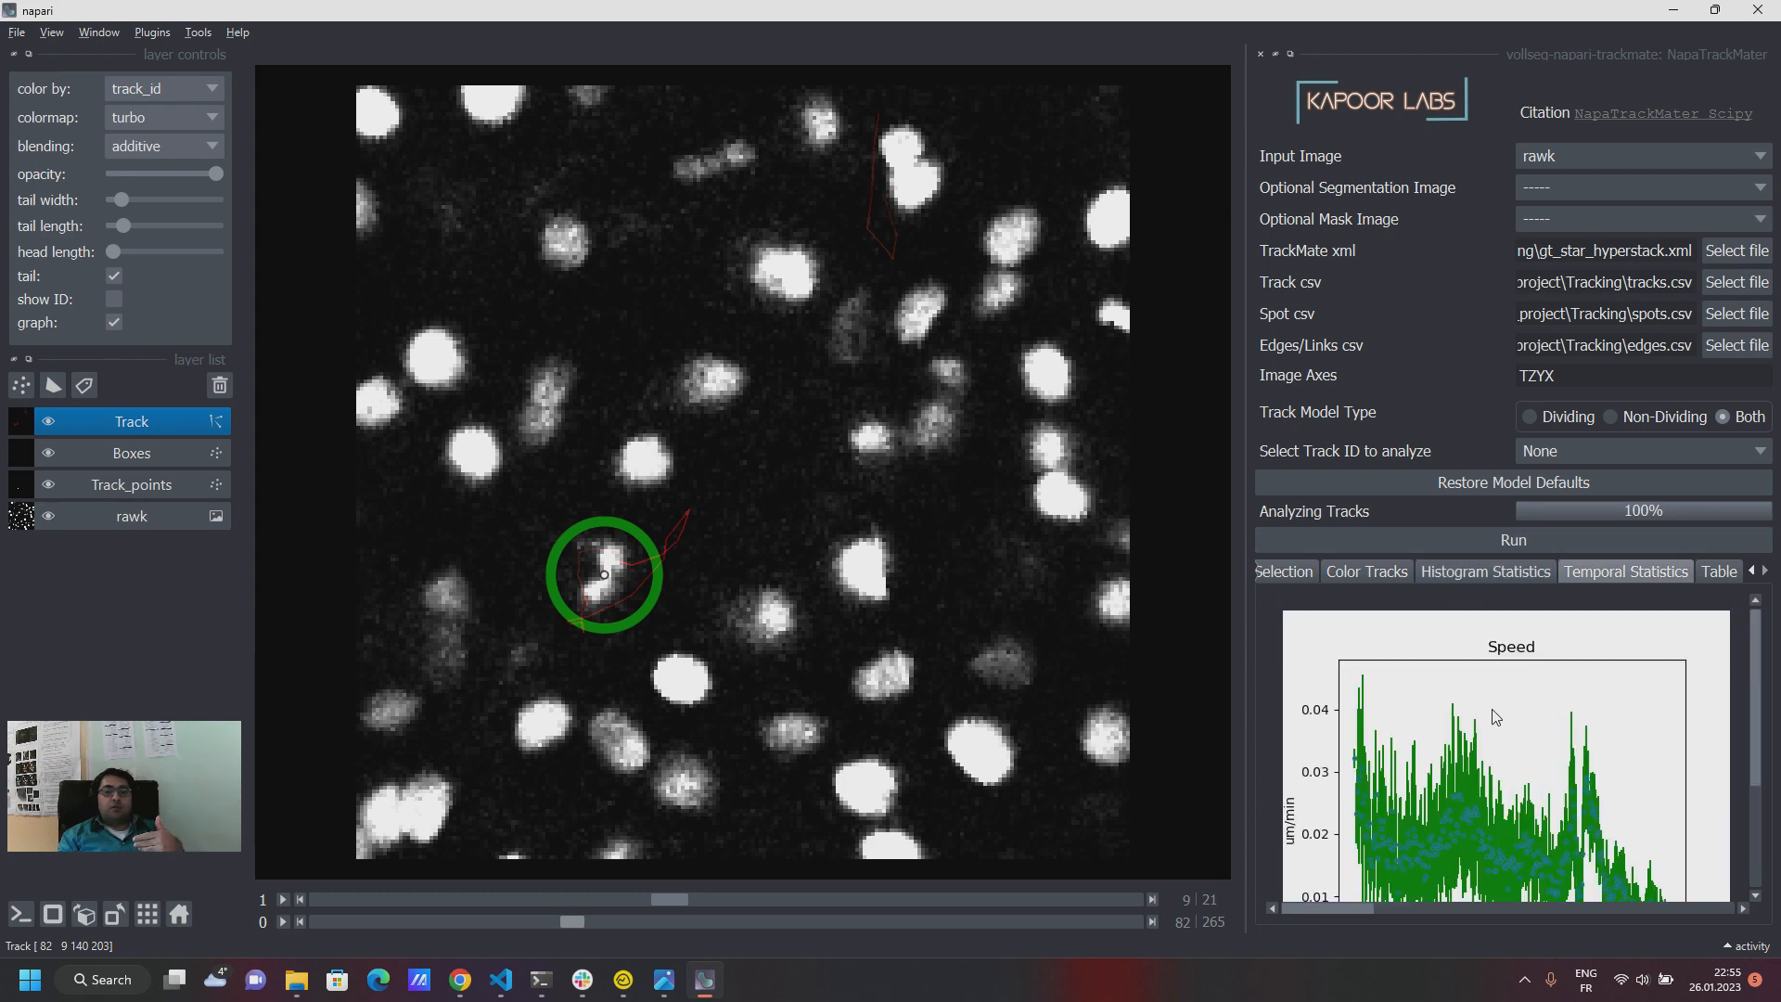
scroll(1493, 716, down, 1)
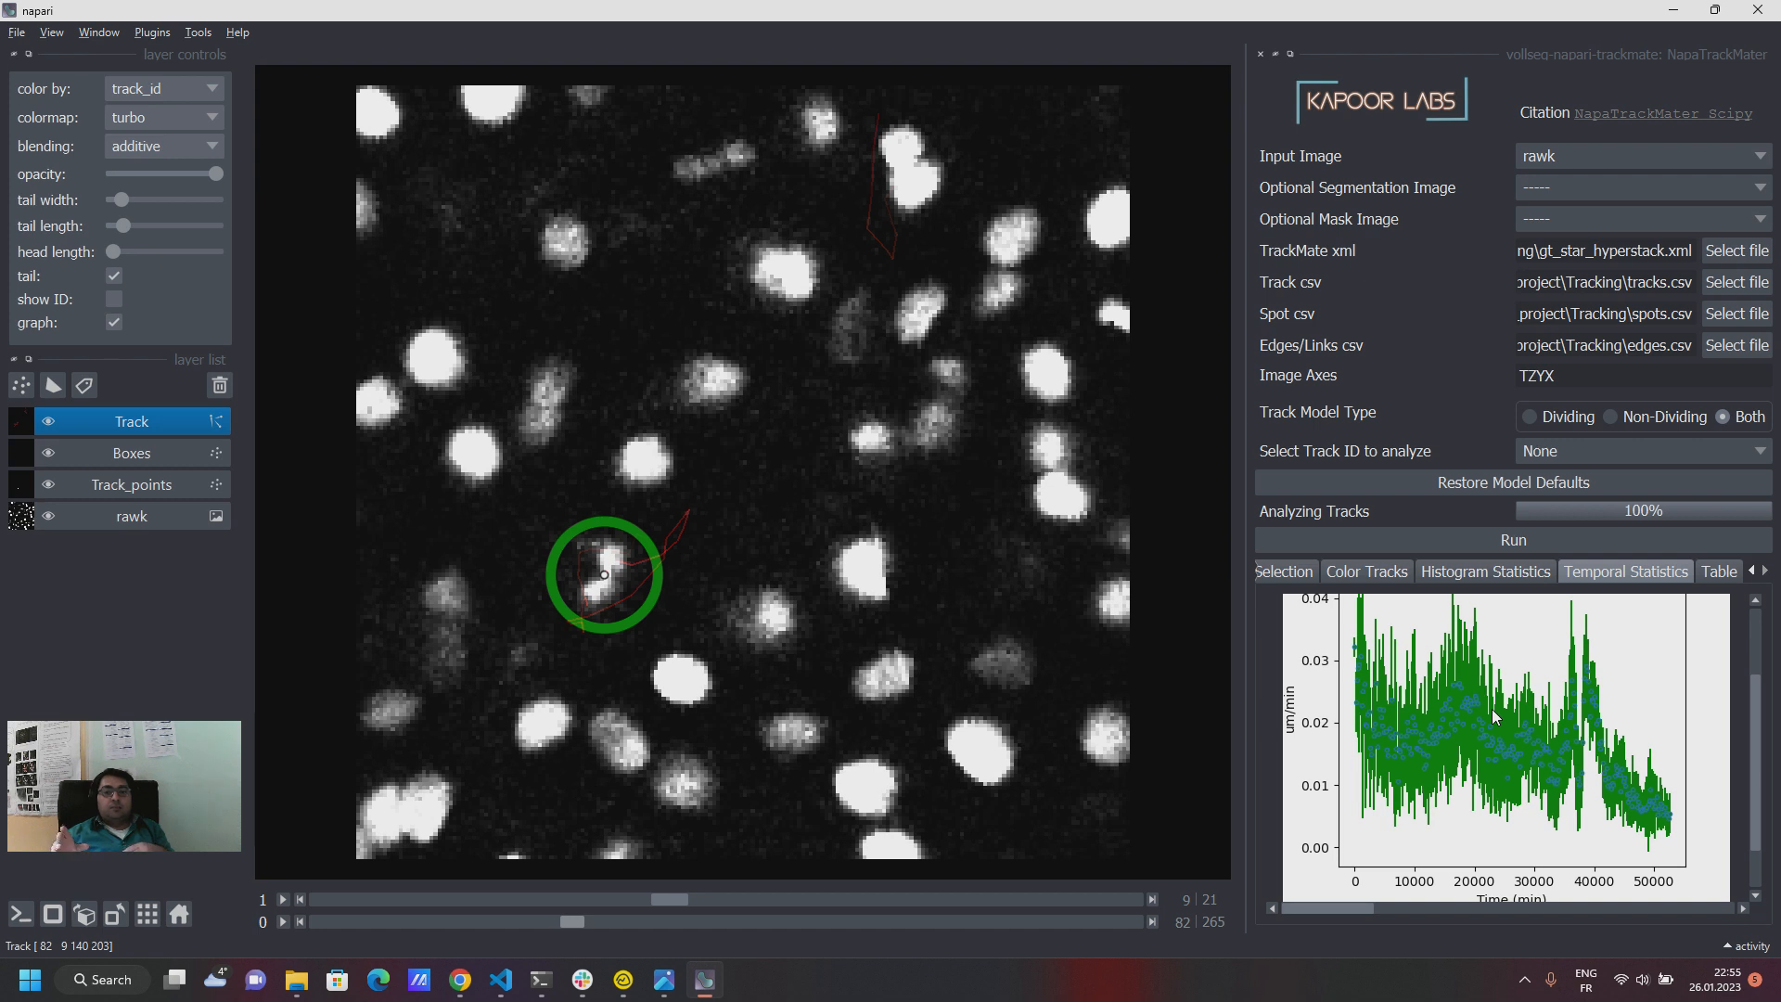
Switch the track model type to Dividing and load the track from row 18 of the results table.
click(1643, 417)
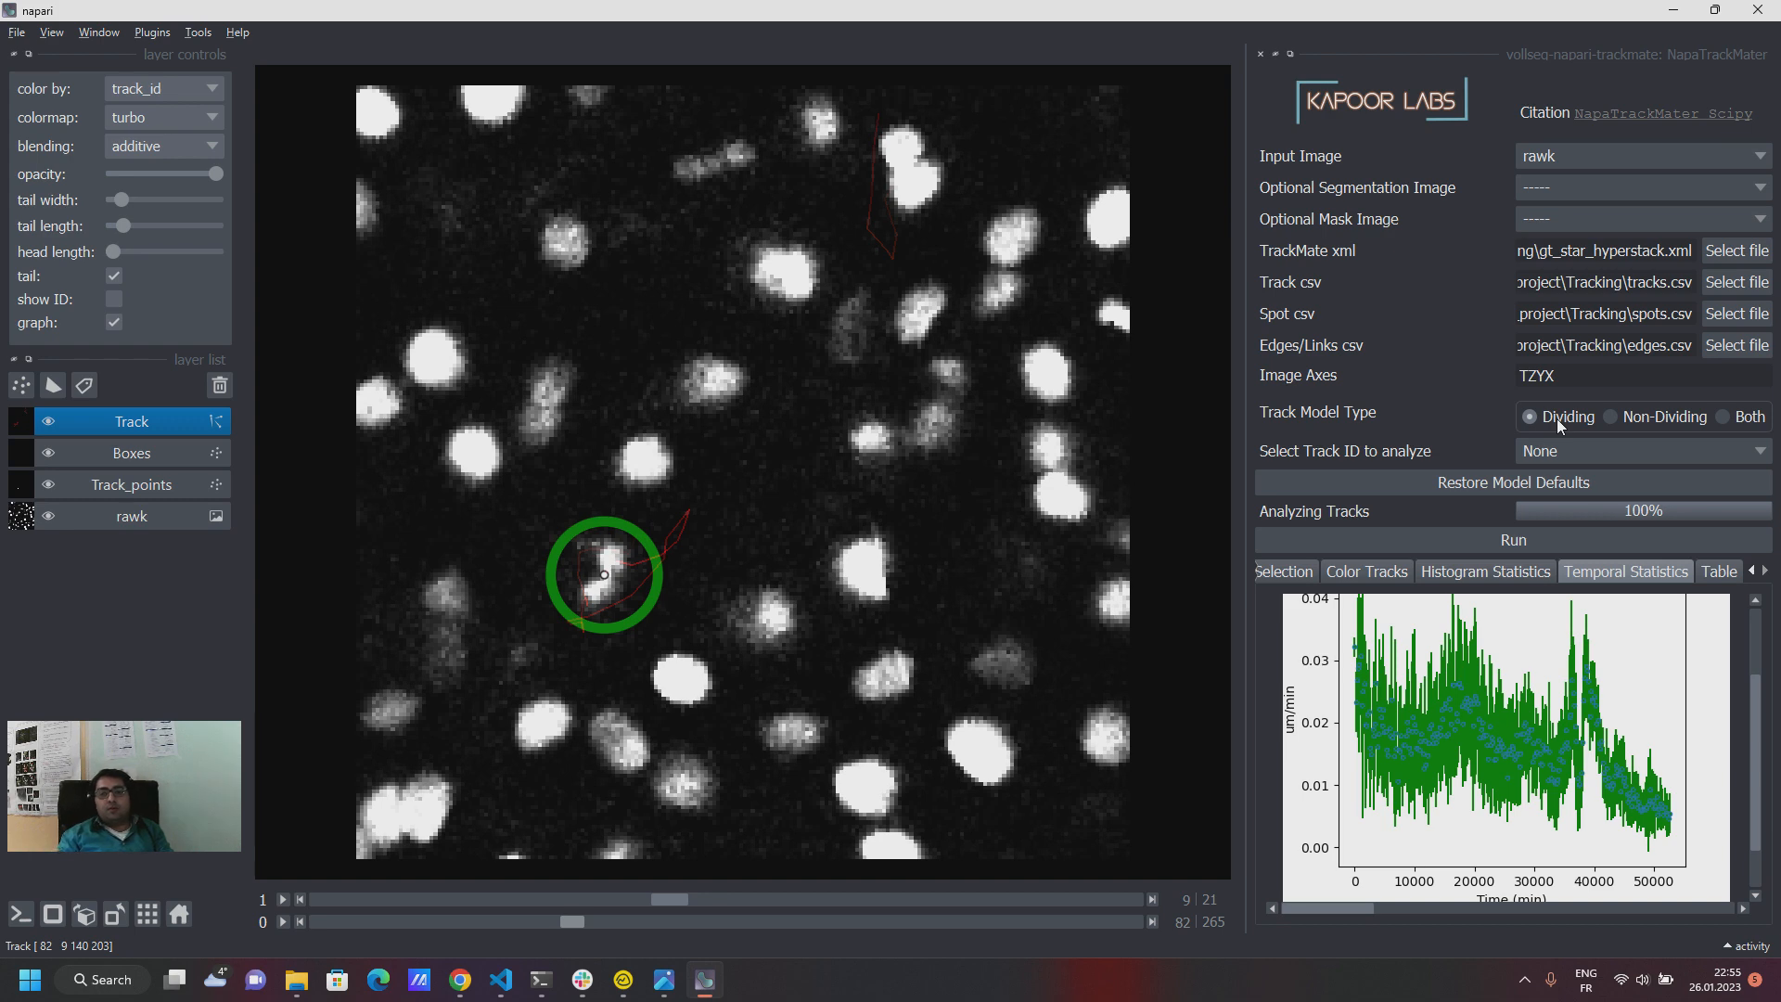
click(1721, 574)
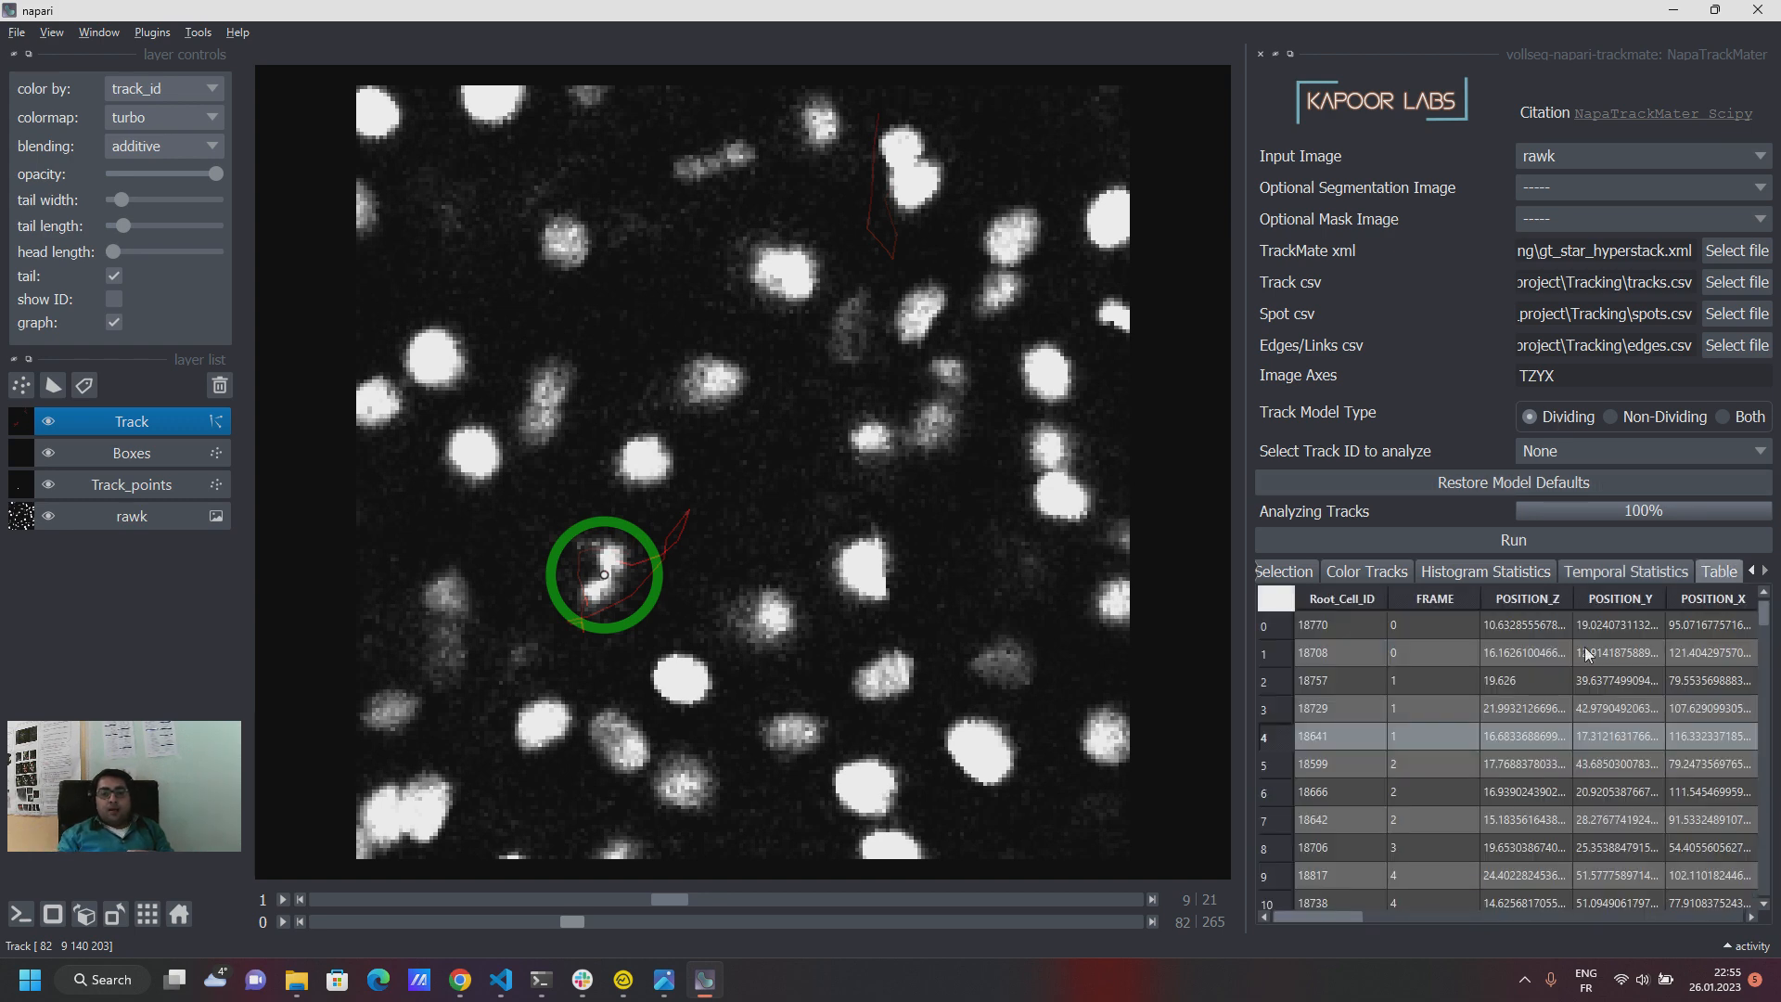
scroll(1512, 742, down, 4)
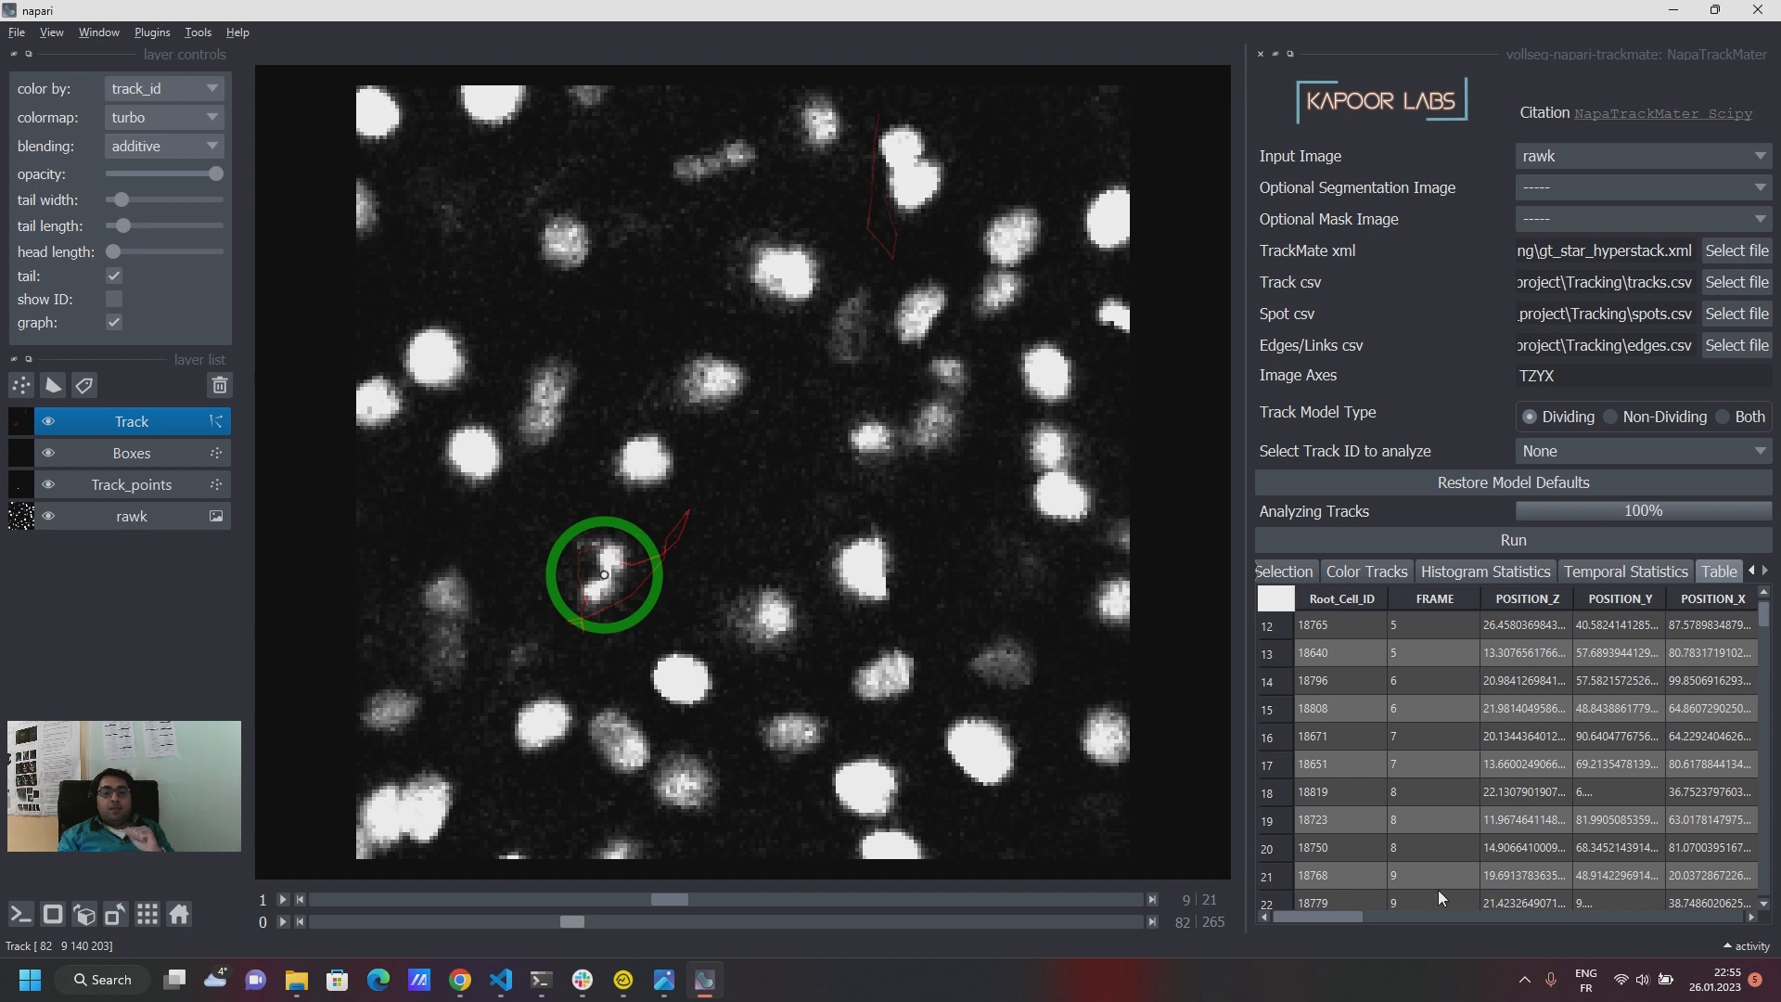
mouse_move(1350, 916)
mouse_down()
mouse_move(1546, 921)
mouse_move(1367, 909)
mouse_up()
click(1436, 789)
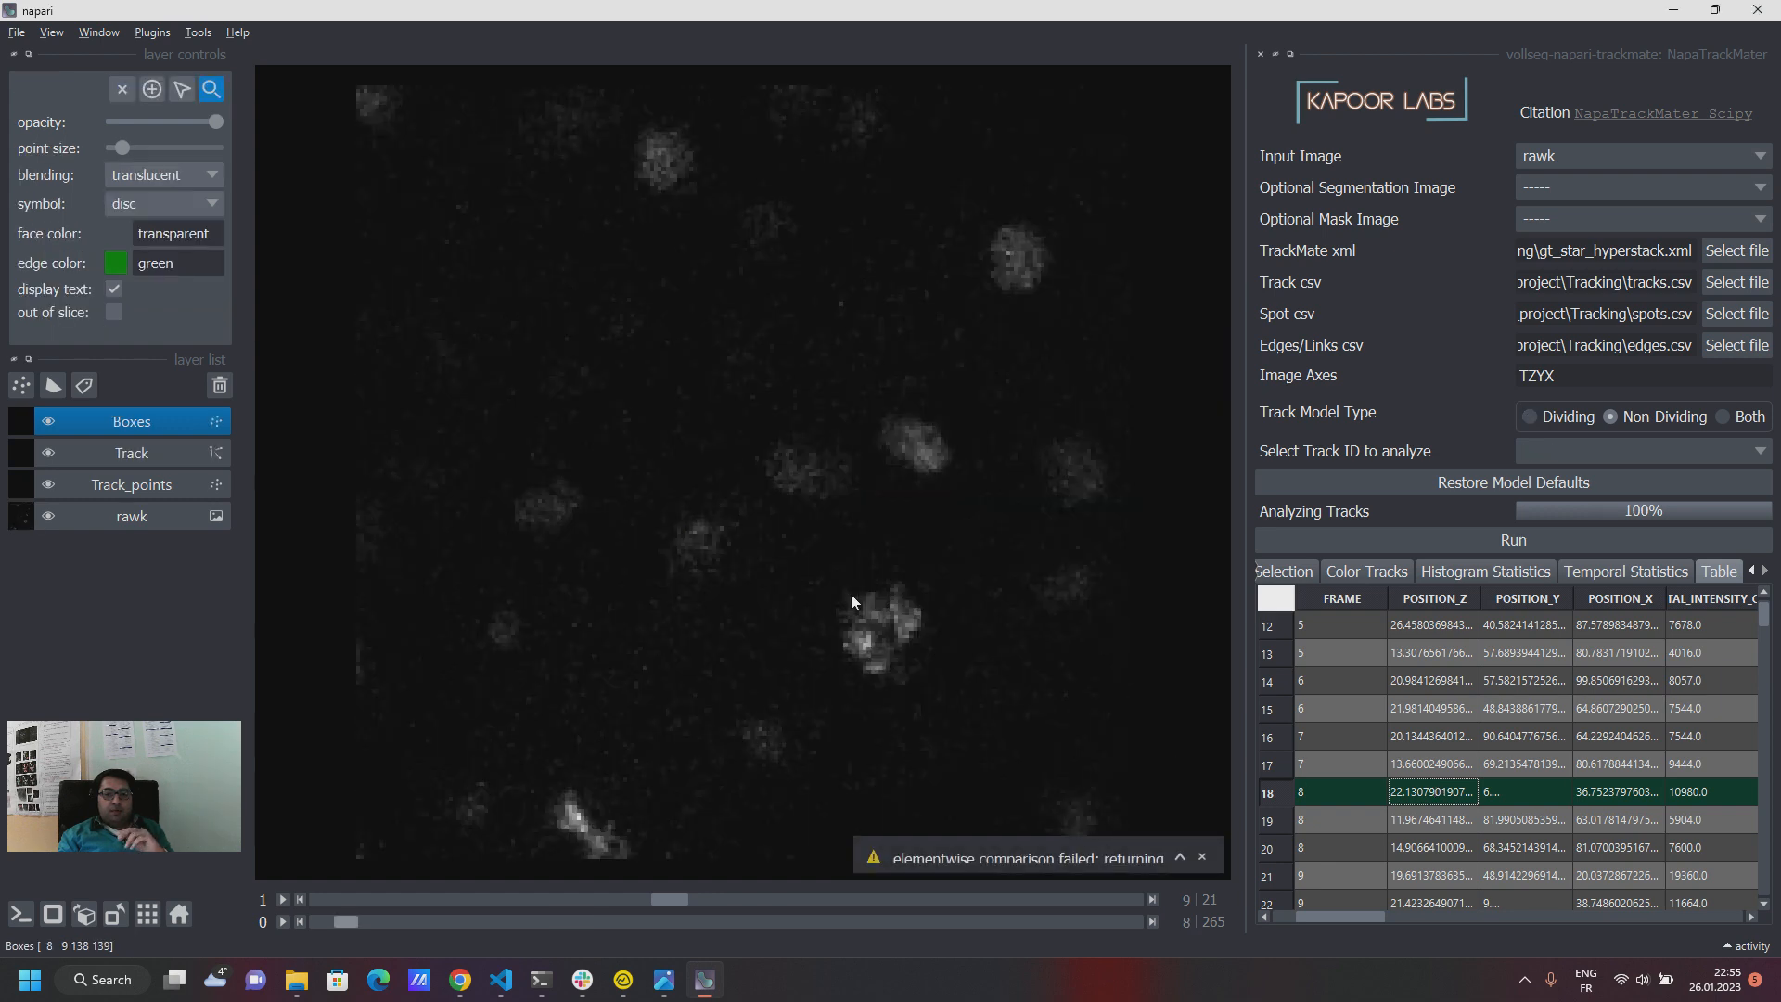
Enable out-of-slice points for the Boxes layer of the loaded track.
click(113, 313)
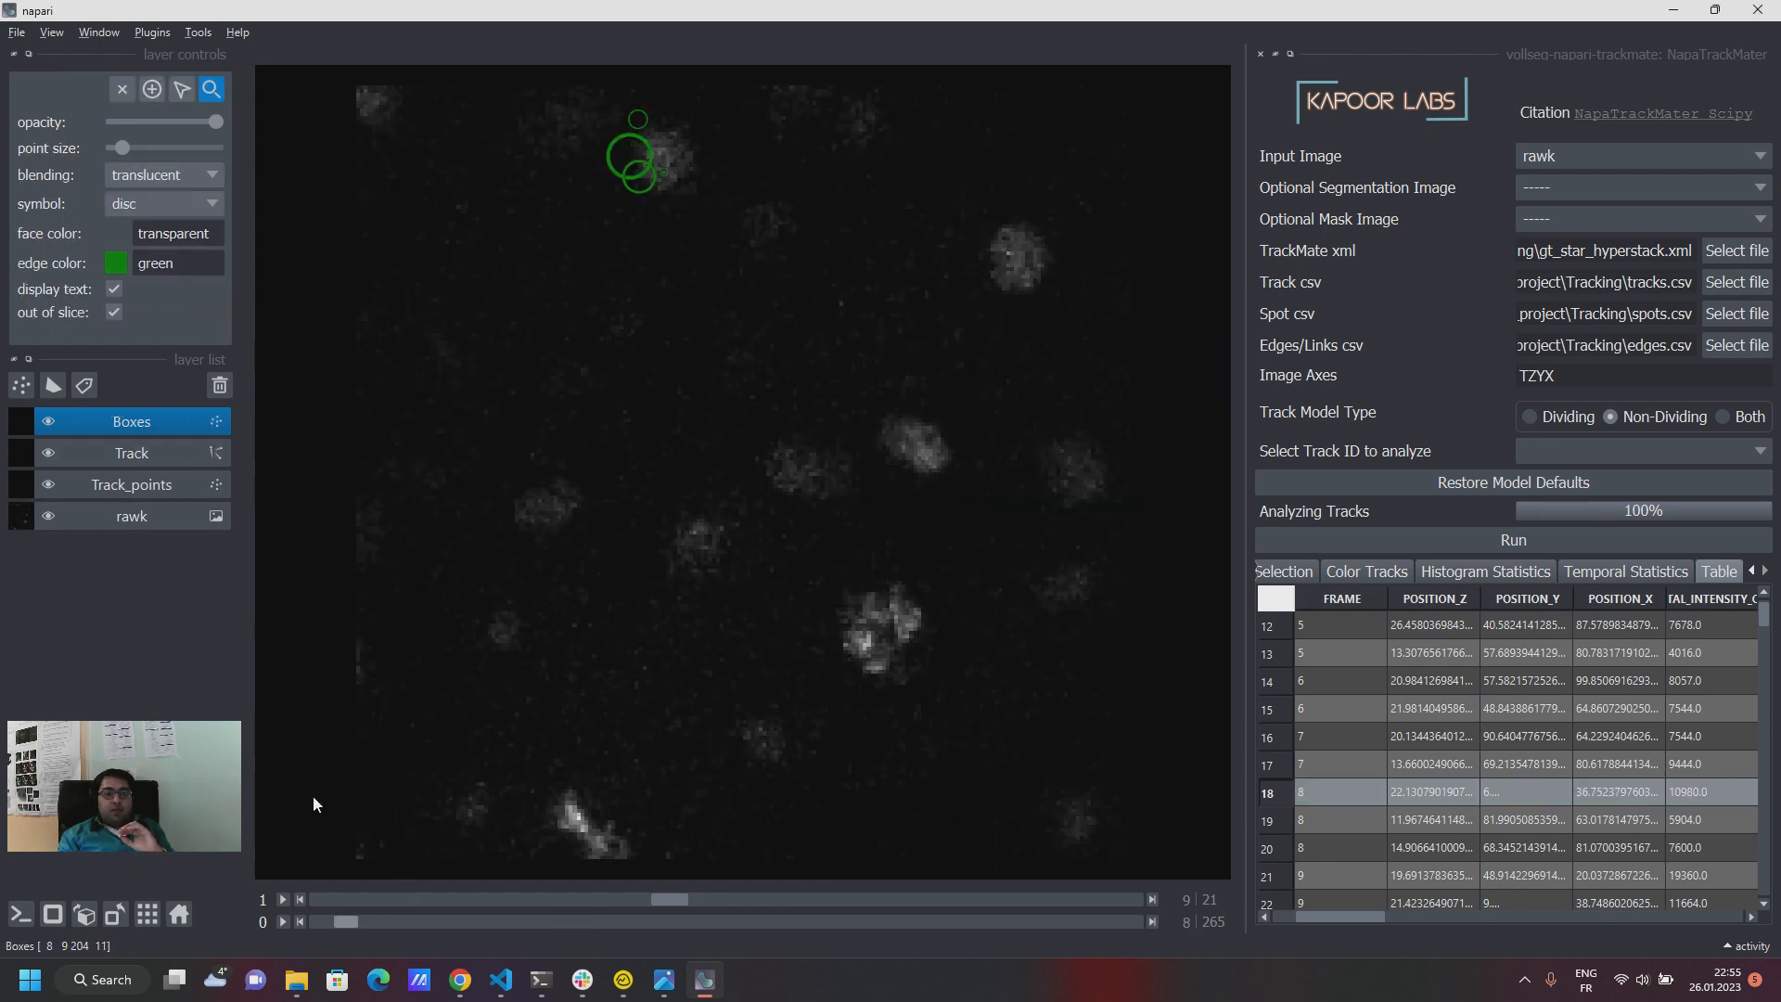
Turn off out-of-slice points for the Boxes layer, comparing the display with and without them at time point 25.
click(113, 312)
drag(352, 924, 396, 931)
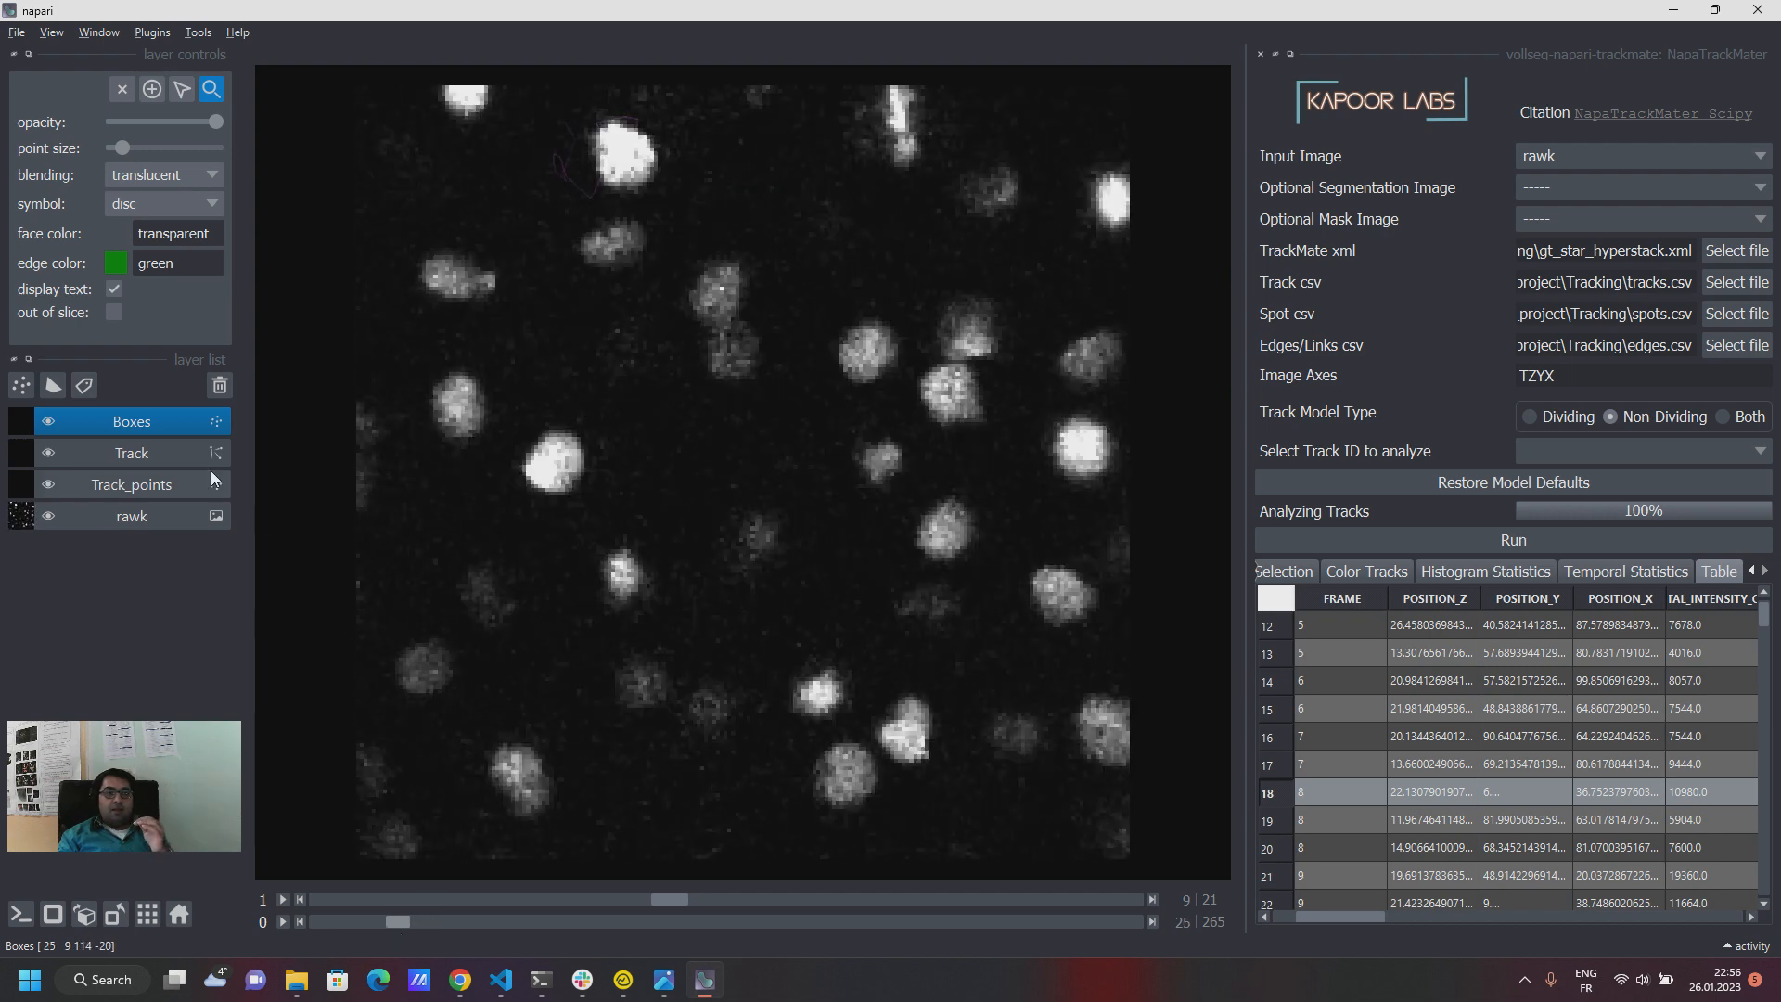
click(115, 315)
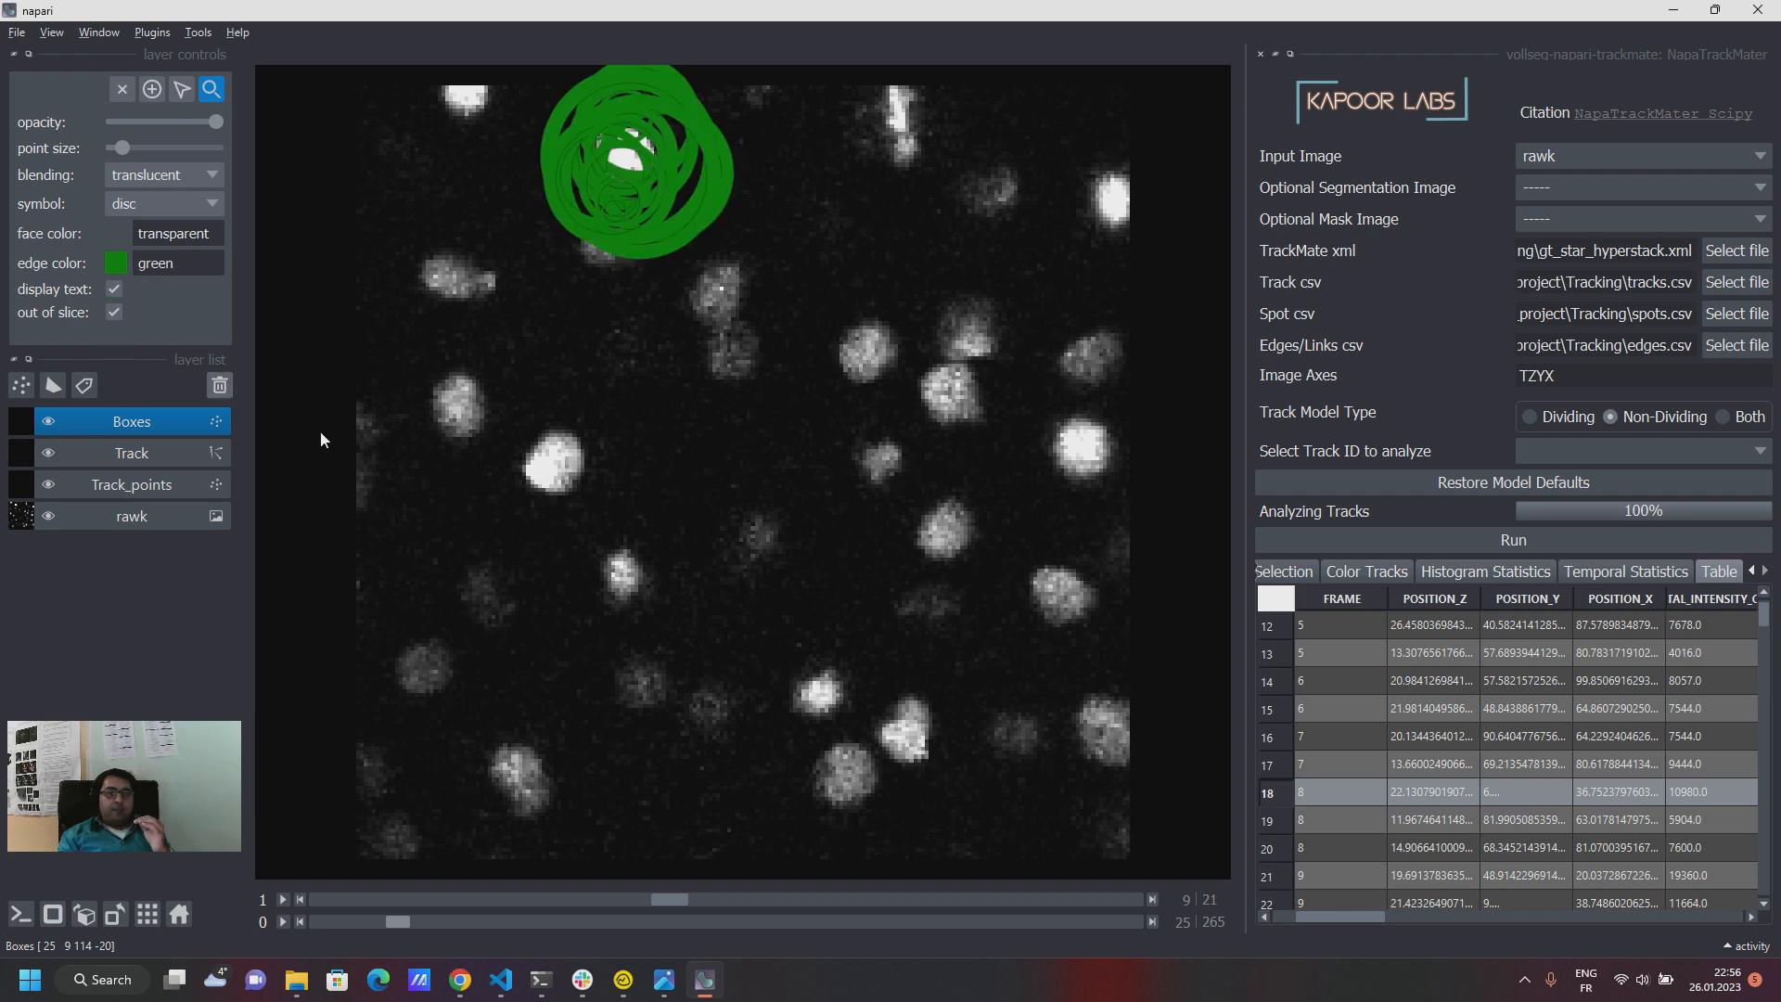
click(115, 314)
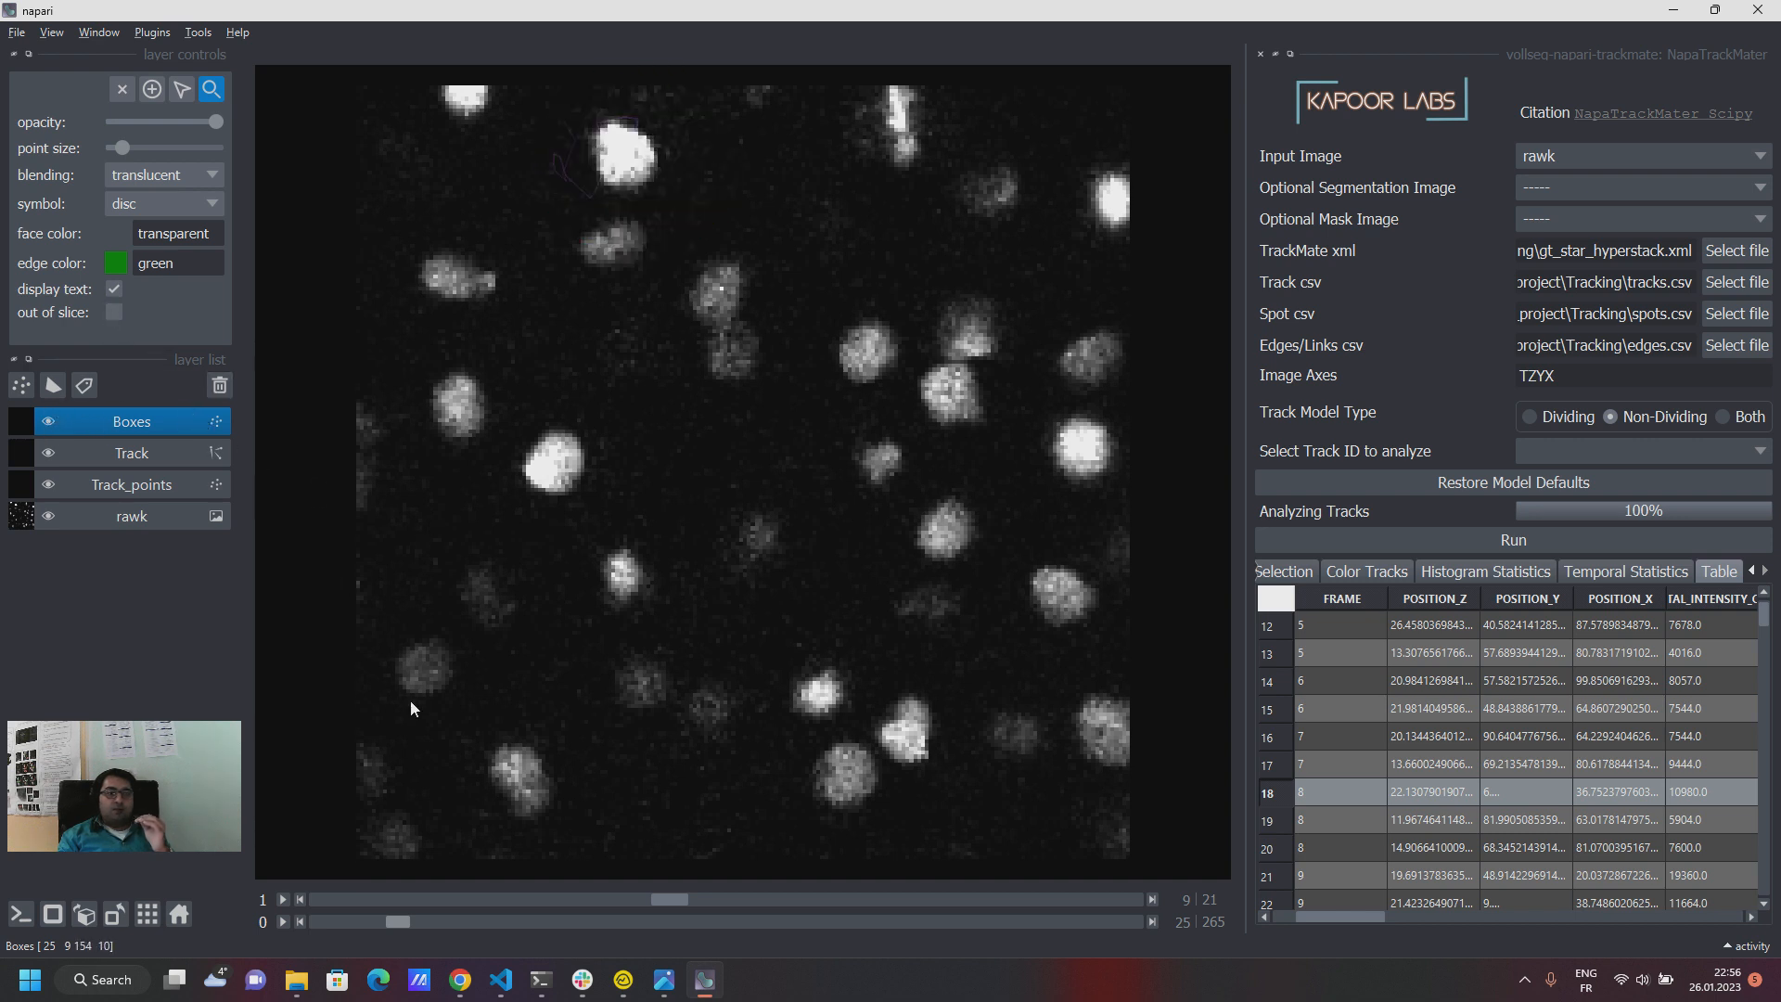
Follow the loaded track across Z slices 10 and 8, moving forward in time to time point 66.
drag(668, 897, 721, 903)
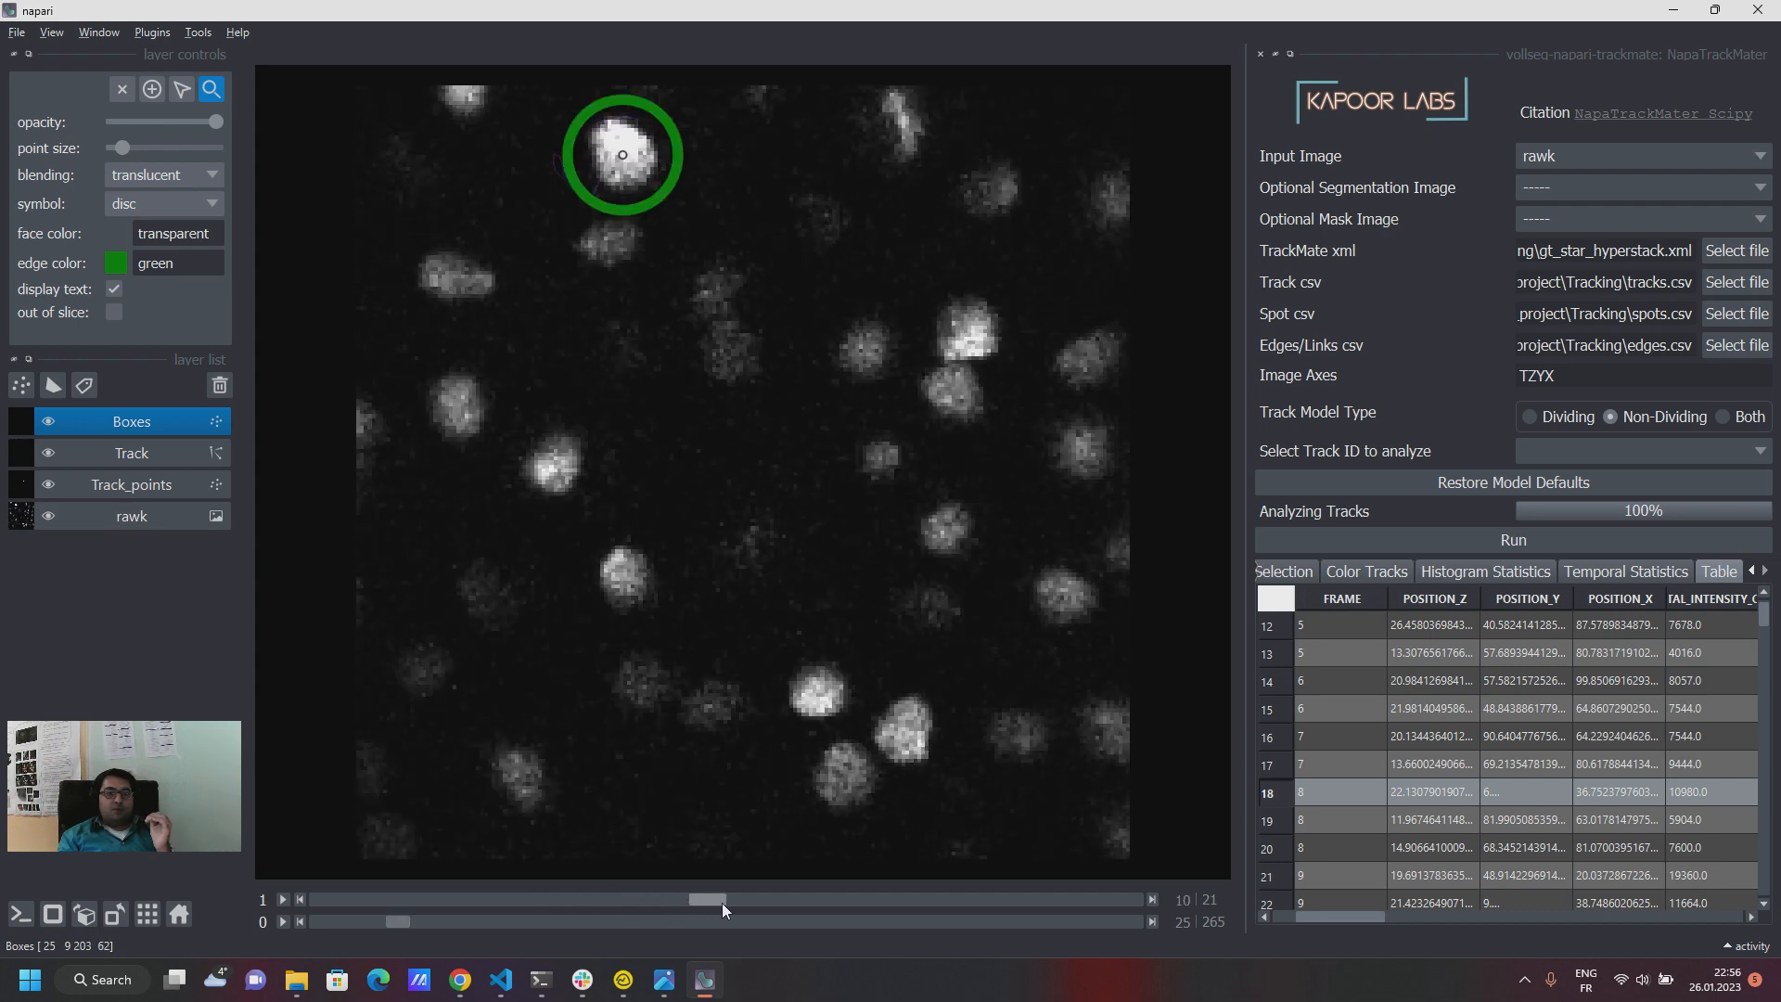
drag(397, 918, 426, 920)
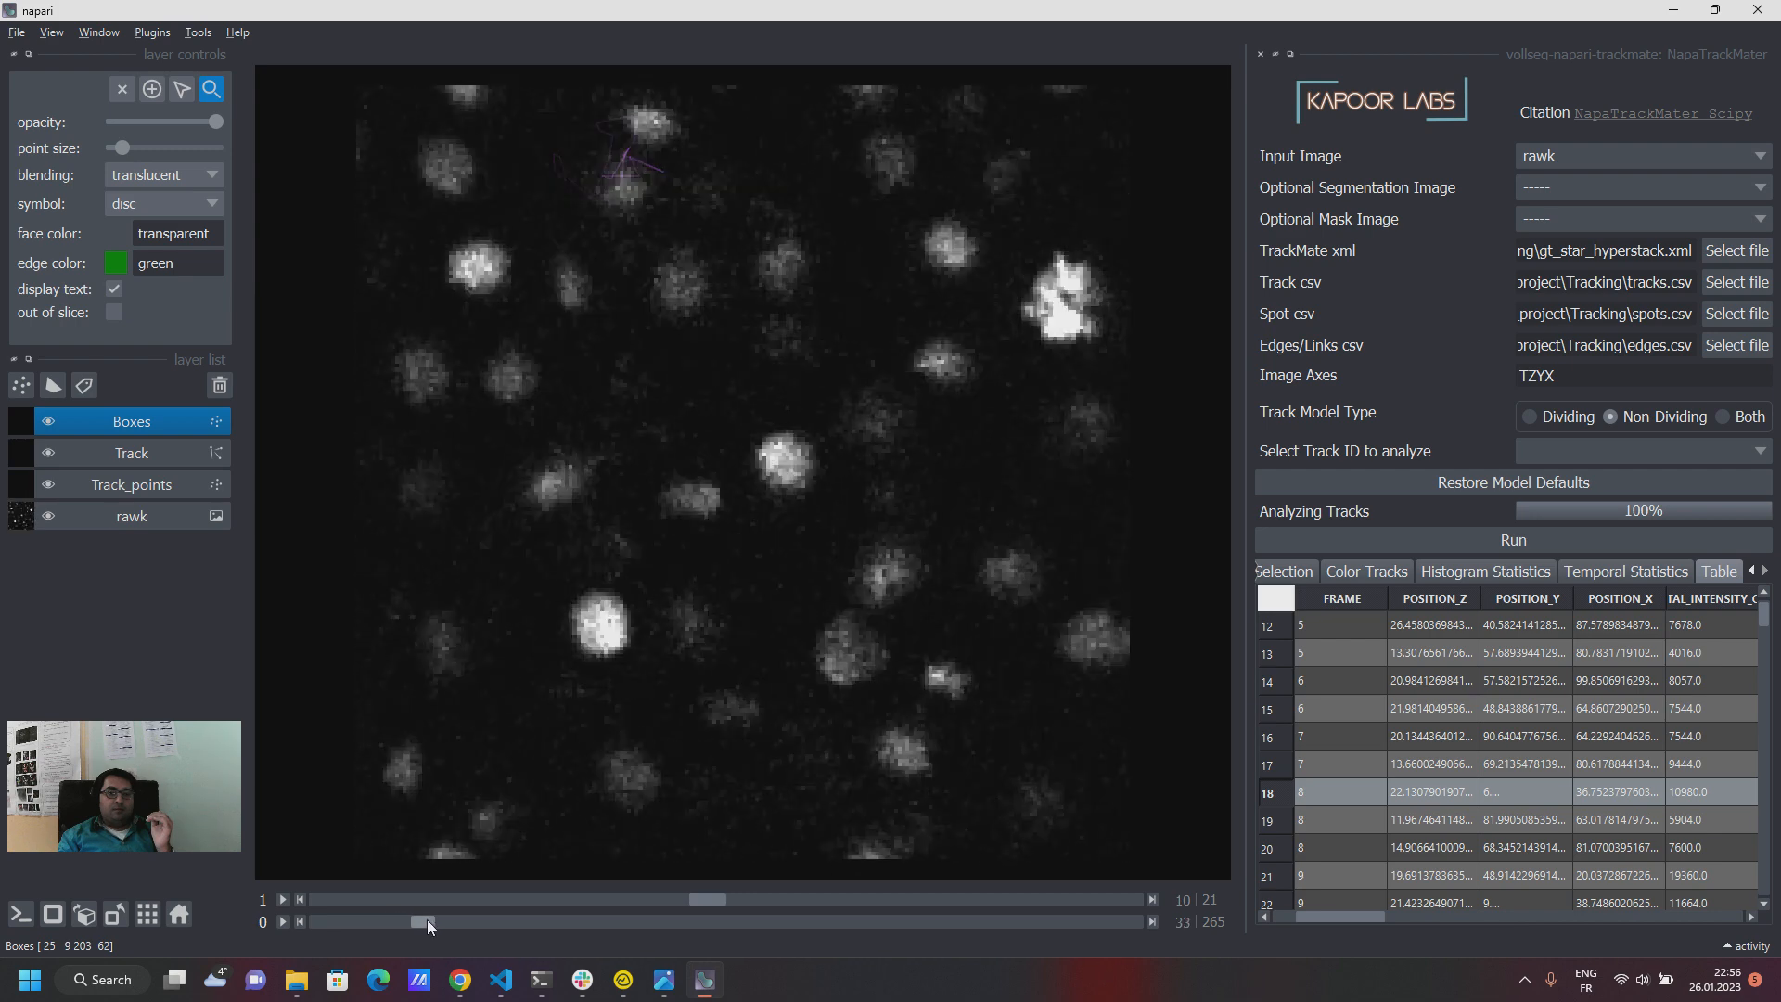
drag(711, 897, 626, 896)
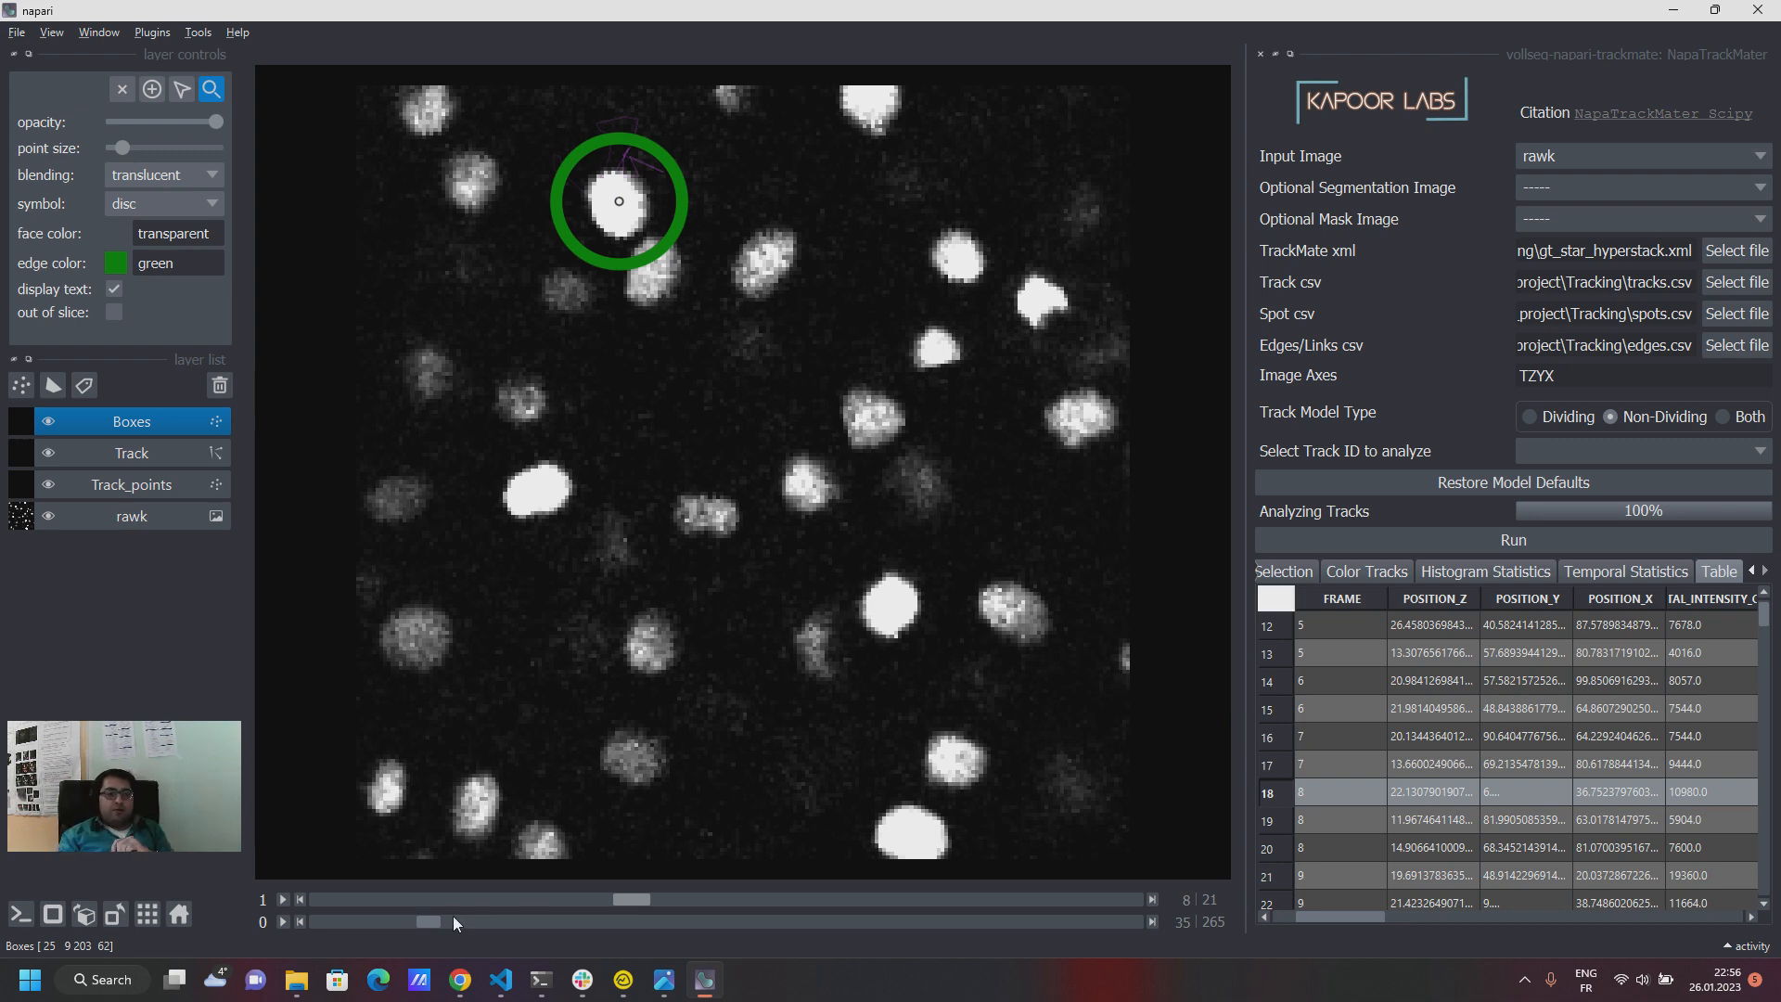
drag(425, 922, 523, 921)
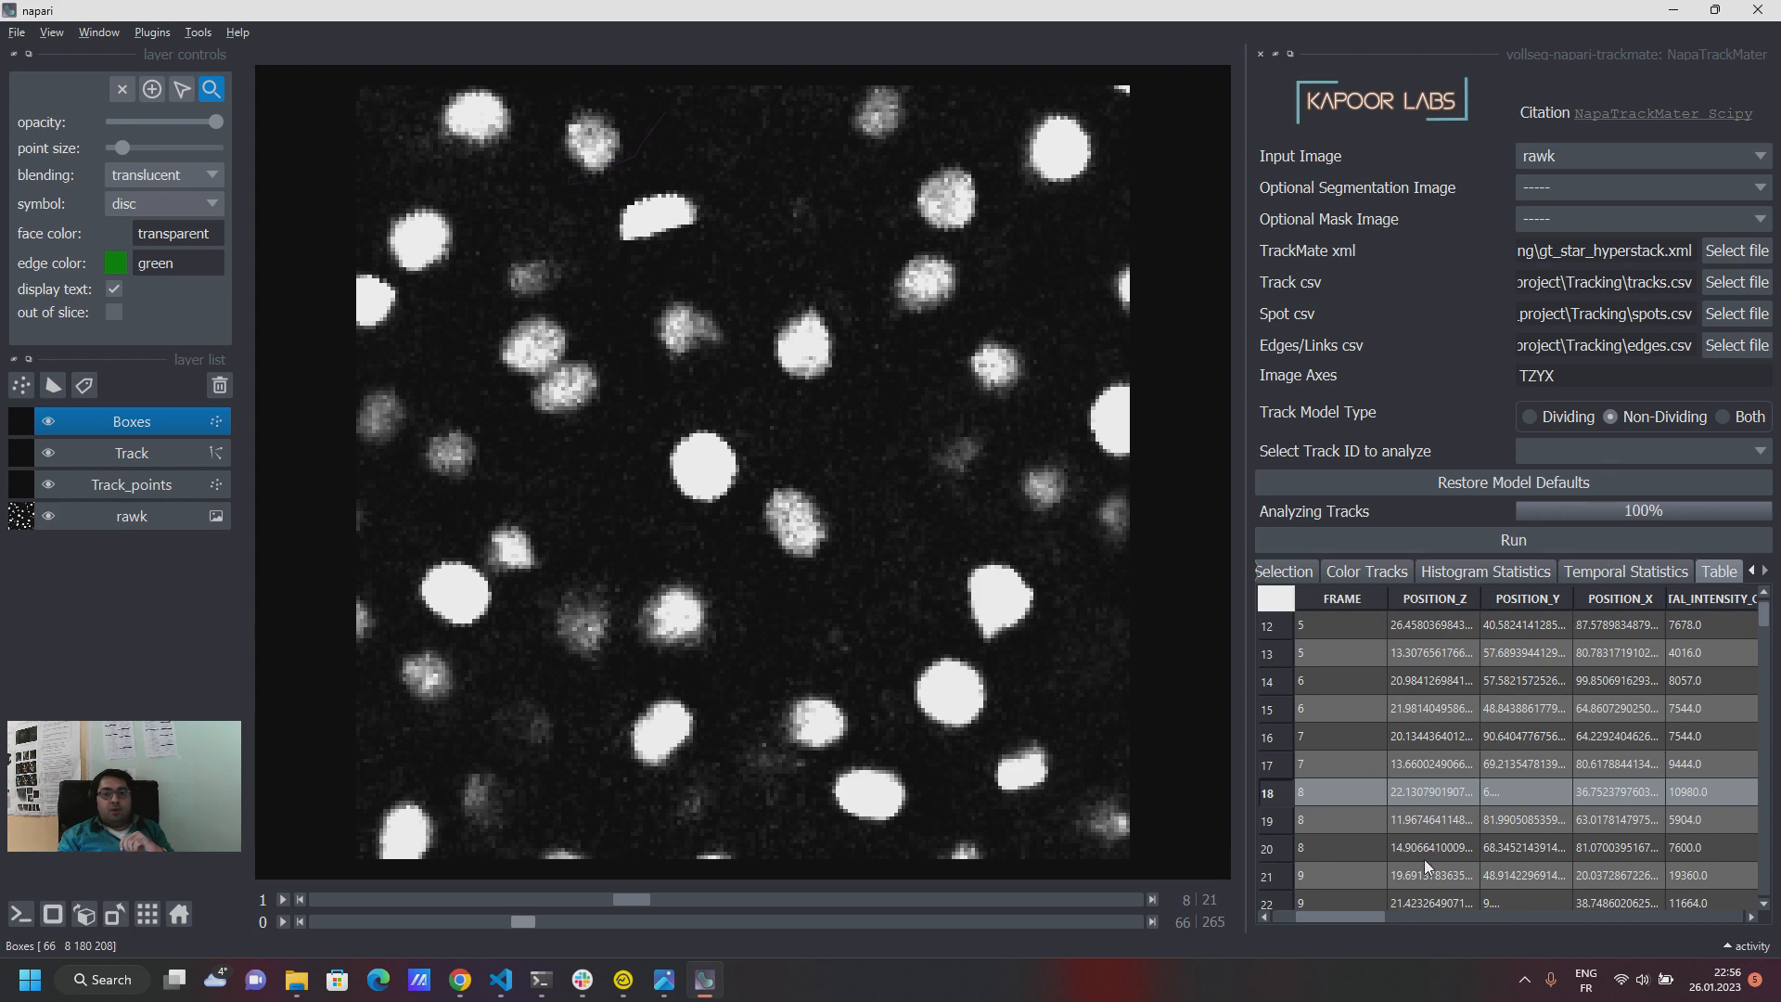
Load the track from row 43 of the results table and view it at time point 33.
scroll(1484, 816, down, 8)
click(1453, 820)
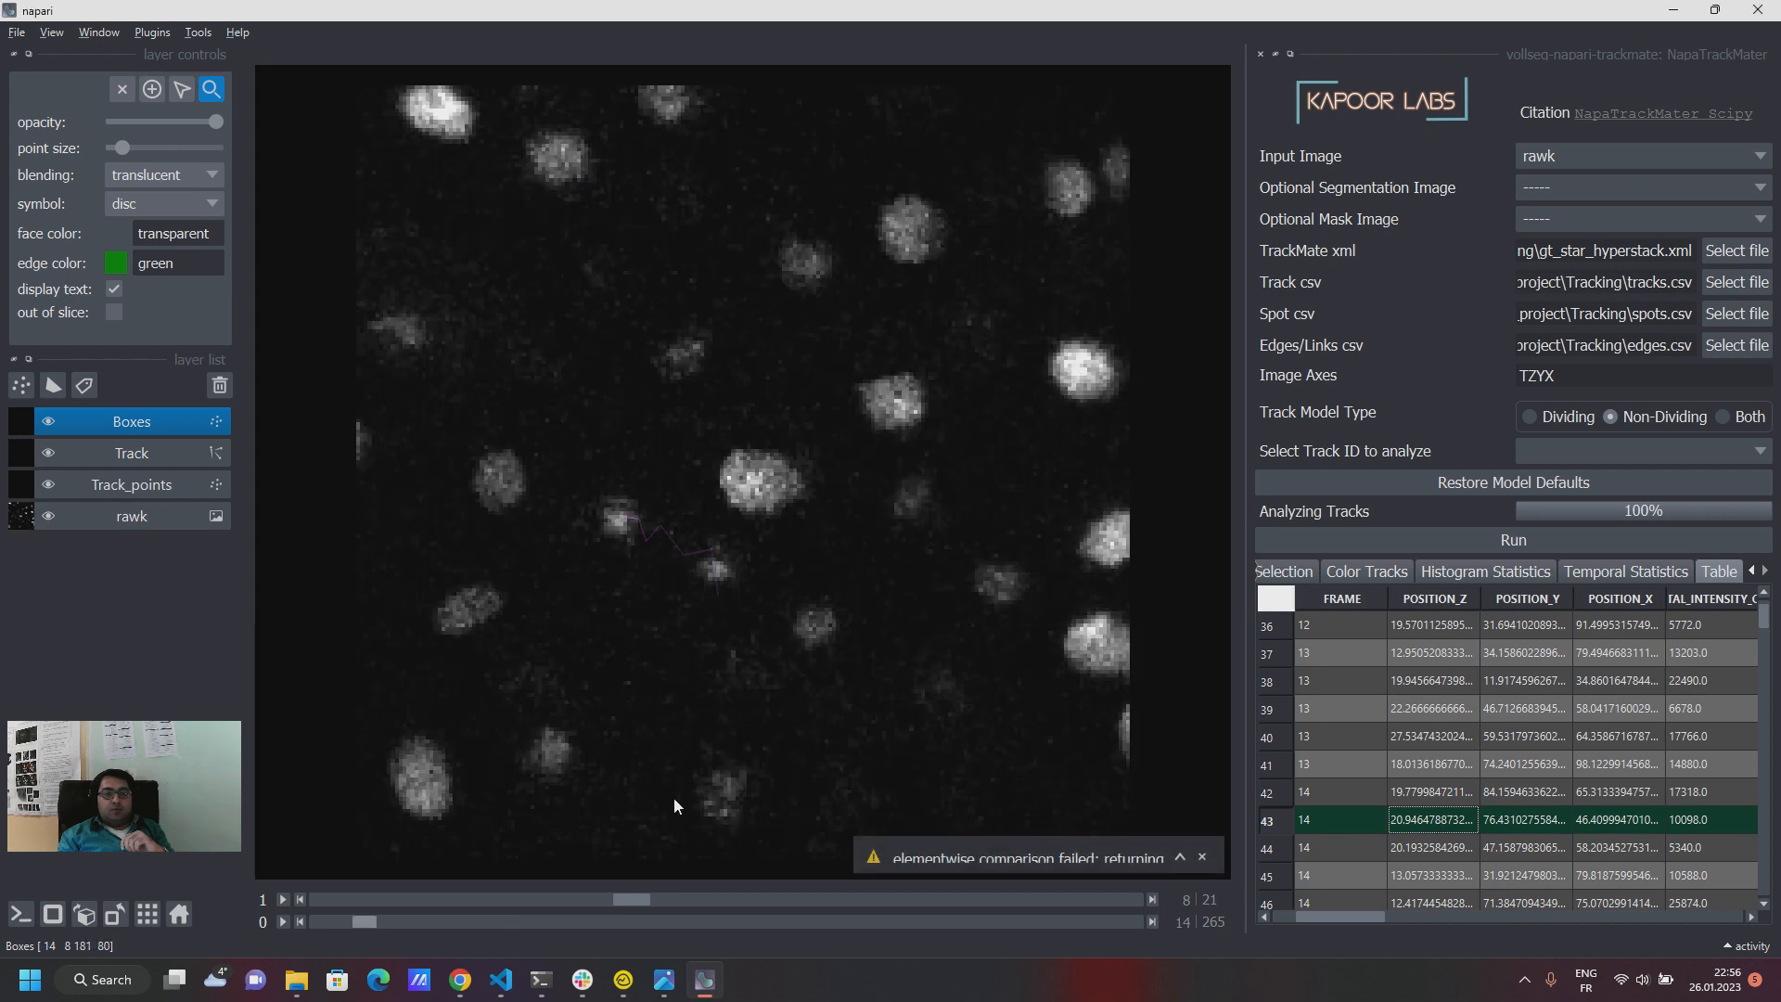
drag(371, 922, 427, 932)
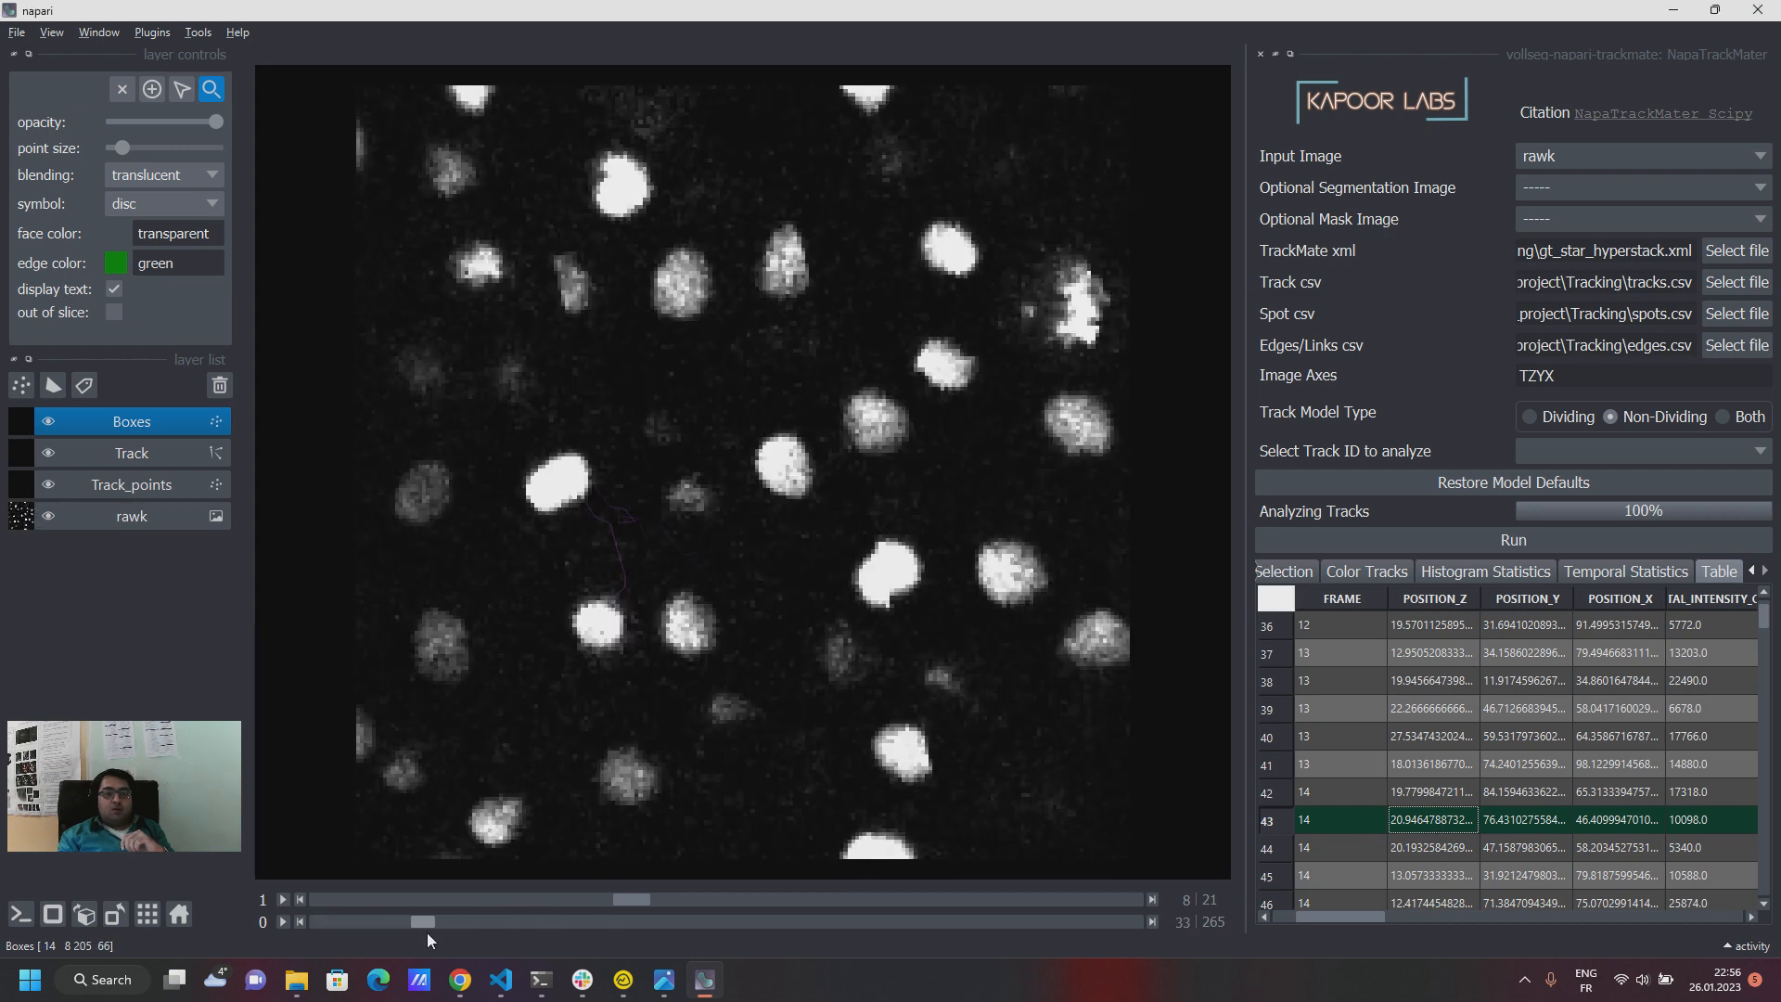
Set the track model type to Dividing, load all track IDs, and view the tracks at time point 67.
click(1530, 417)
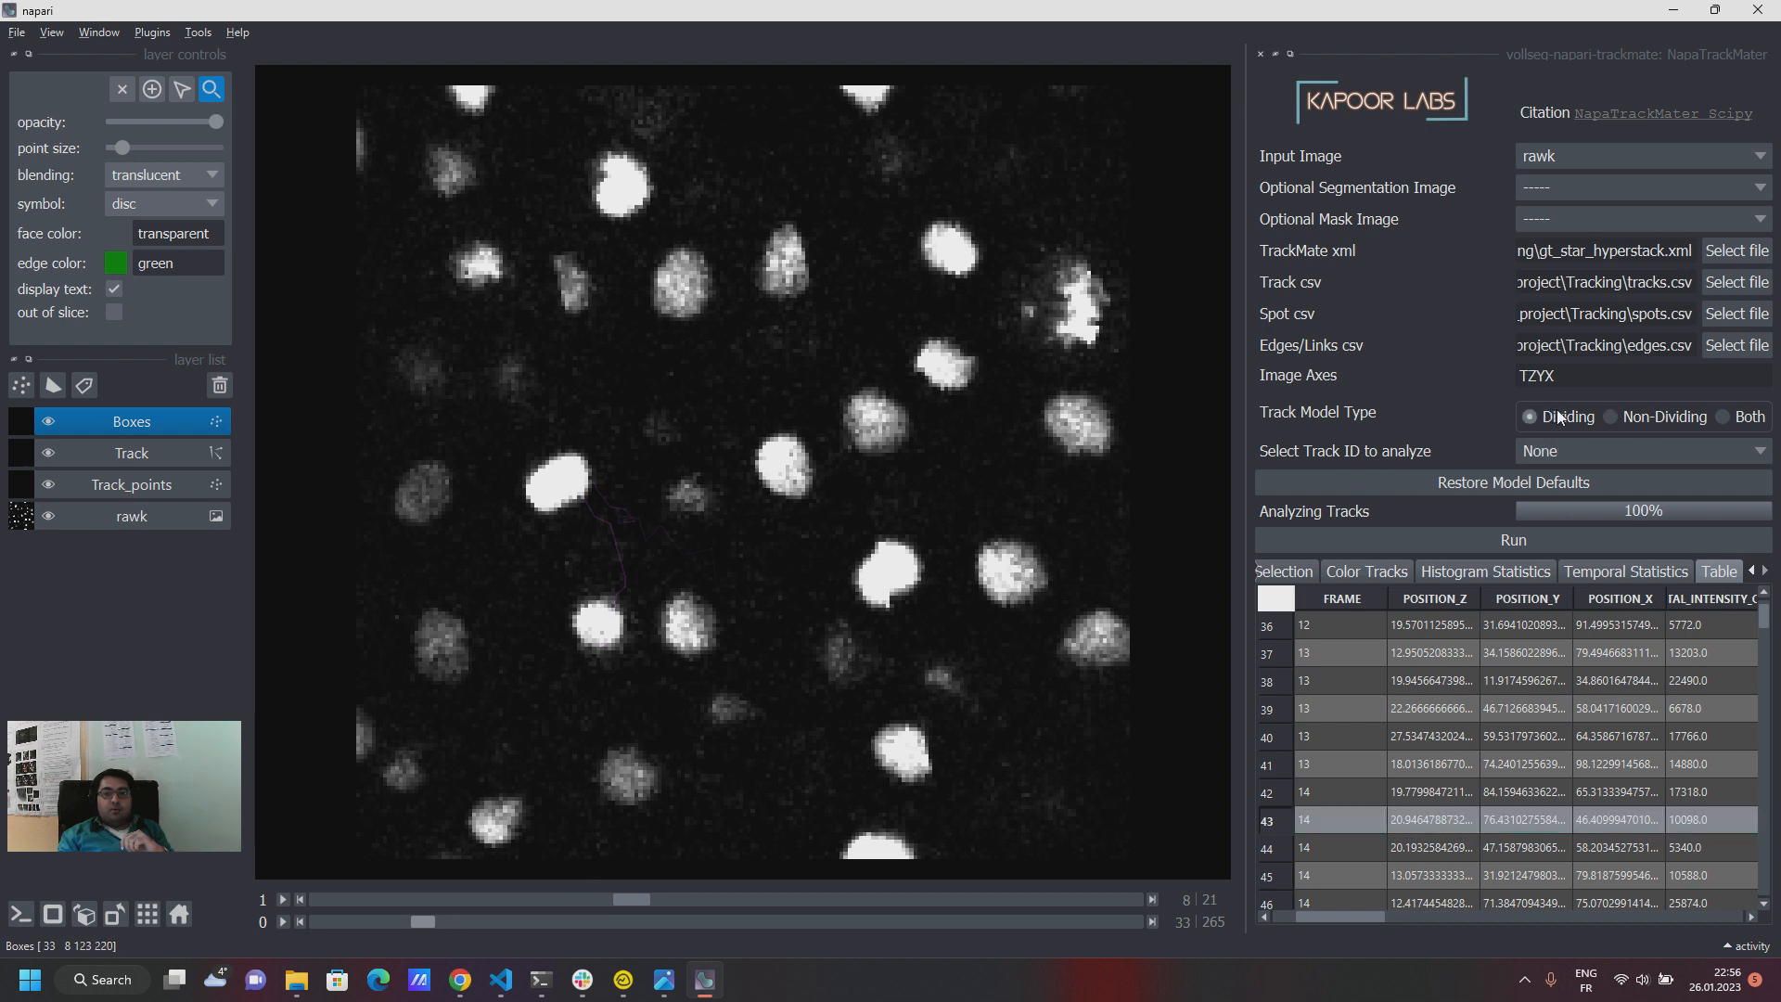
click(1623, 447)
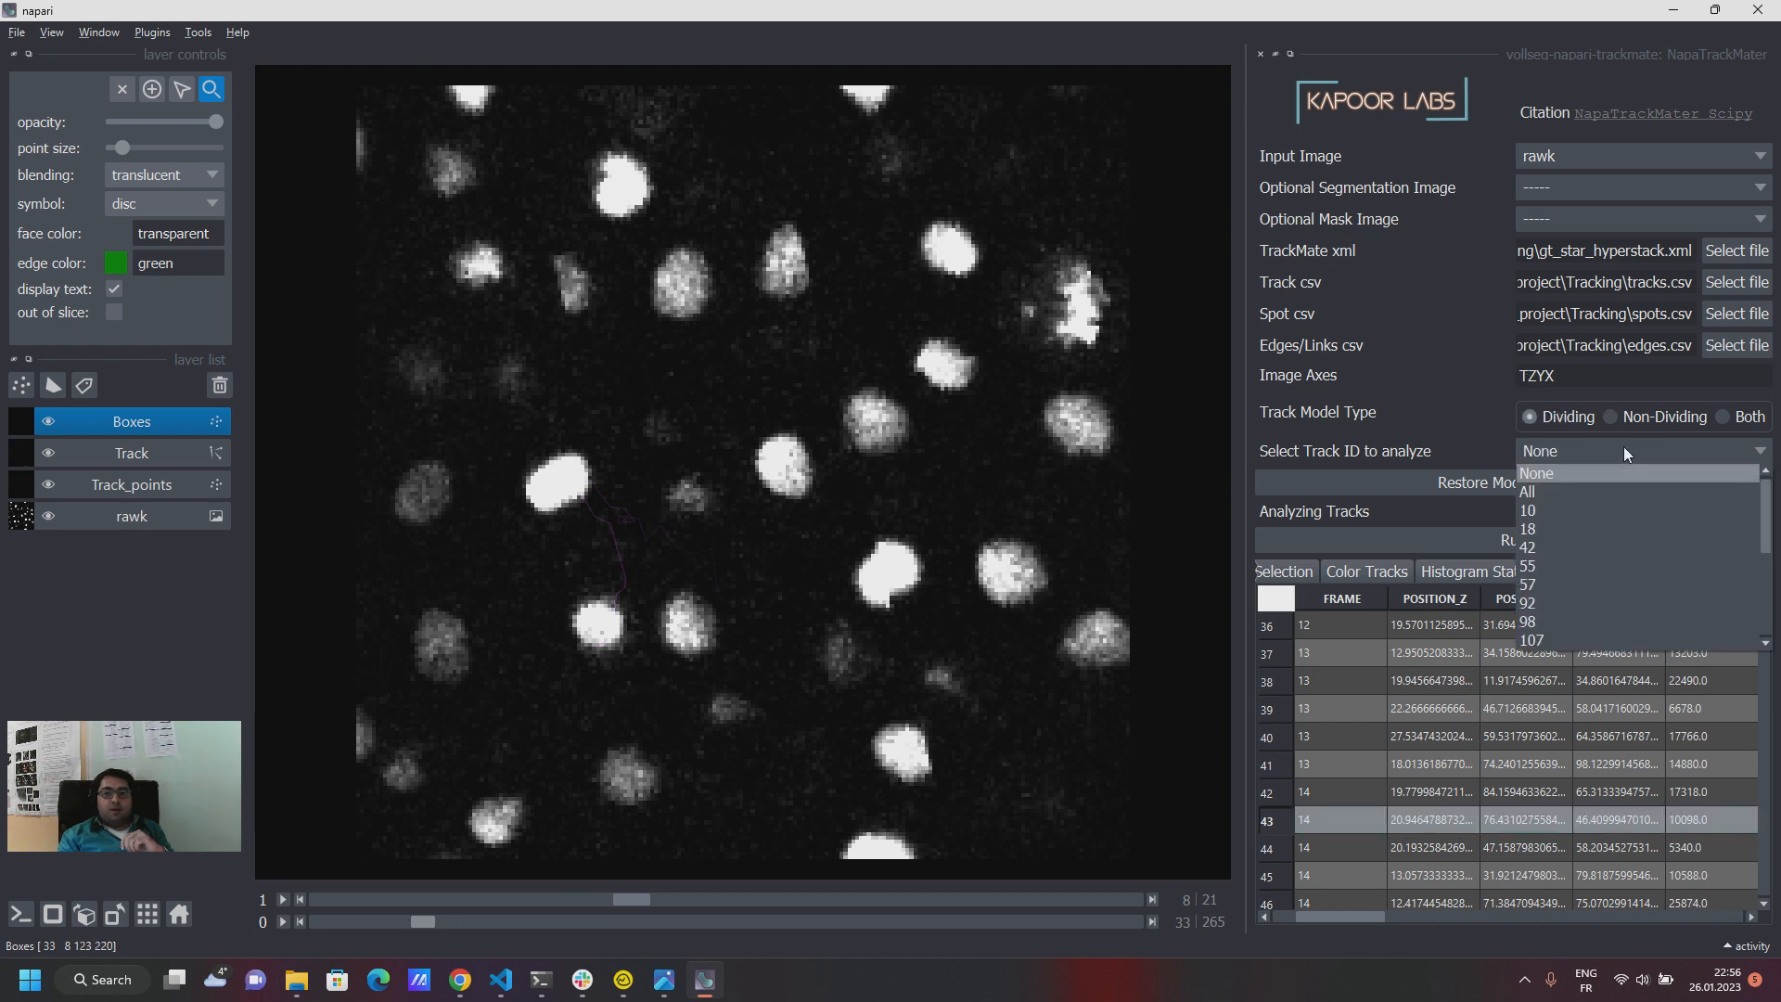
click(1582, 486)
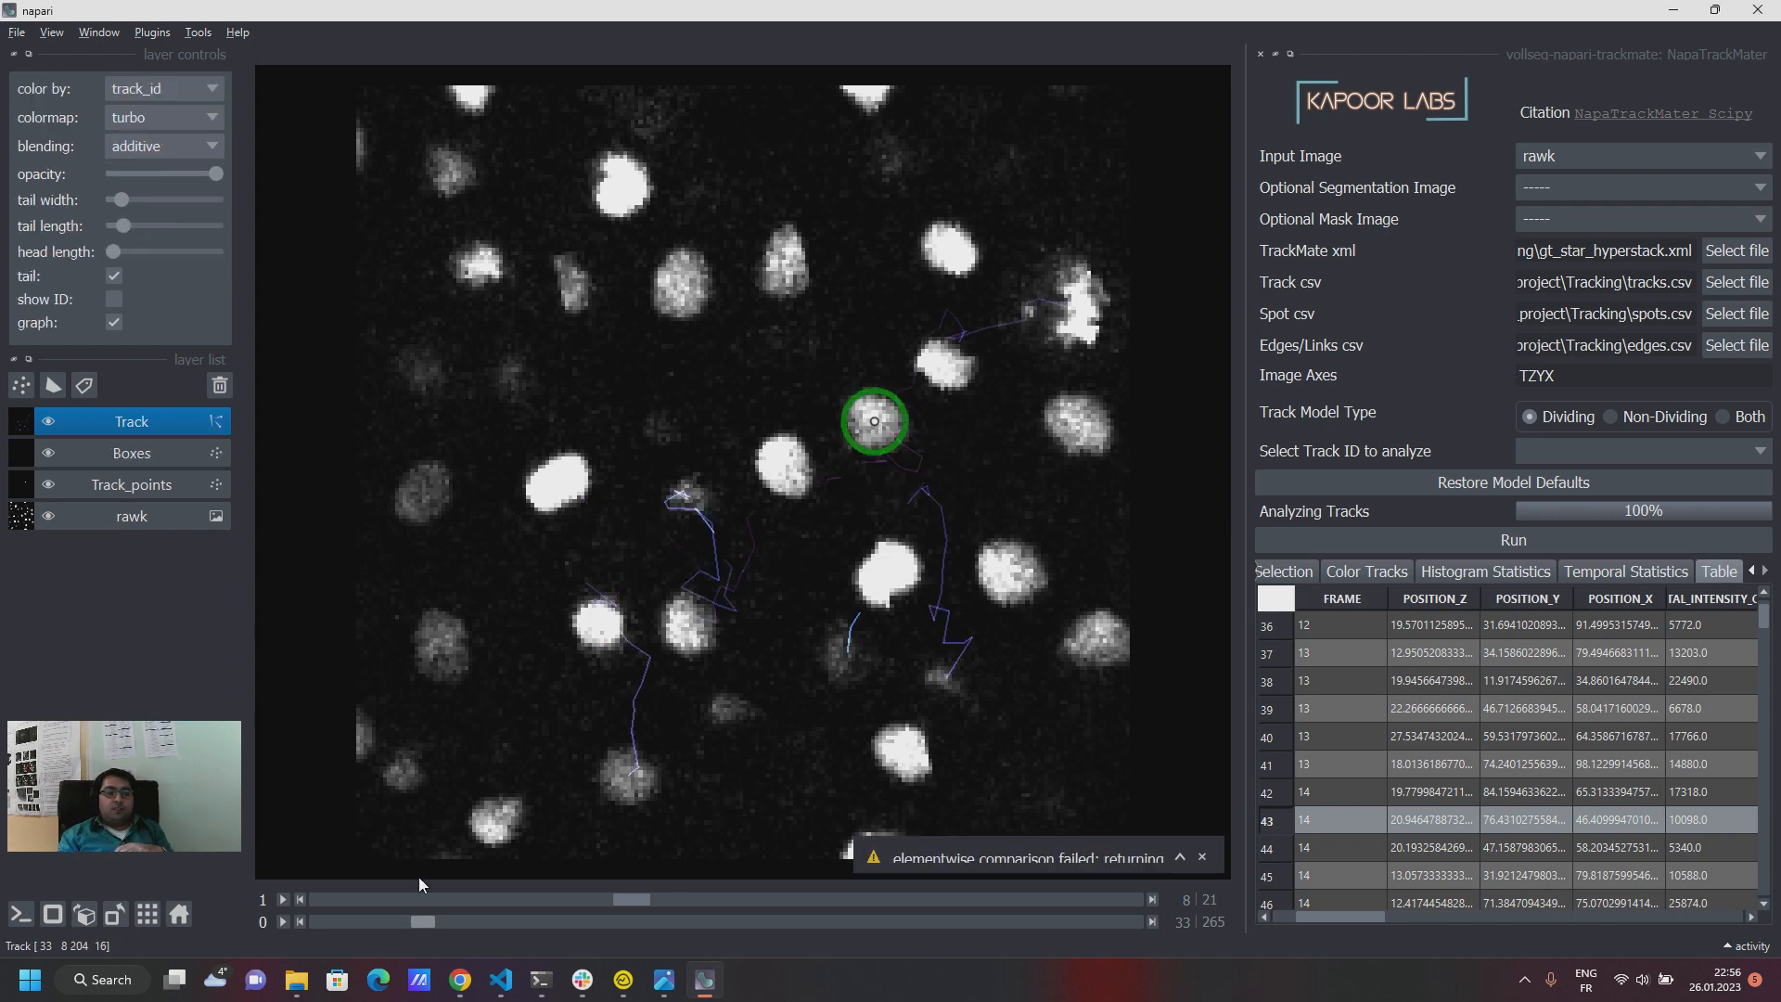
drag(425, 916, 526, 916)
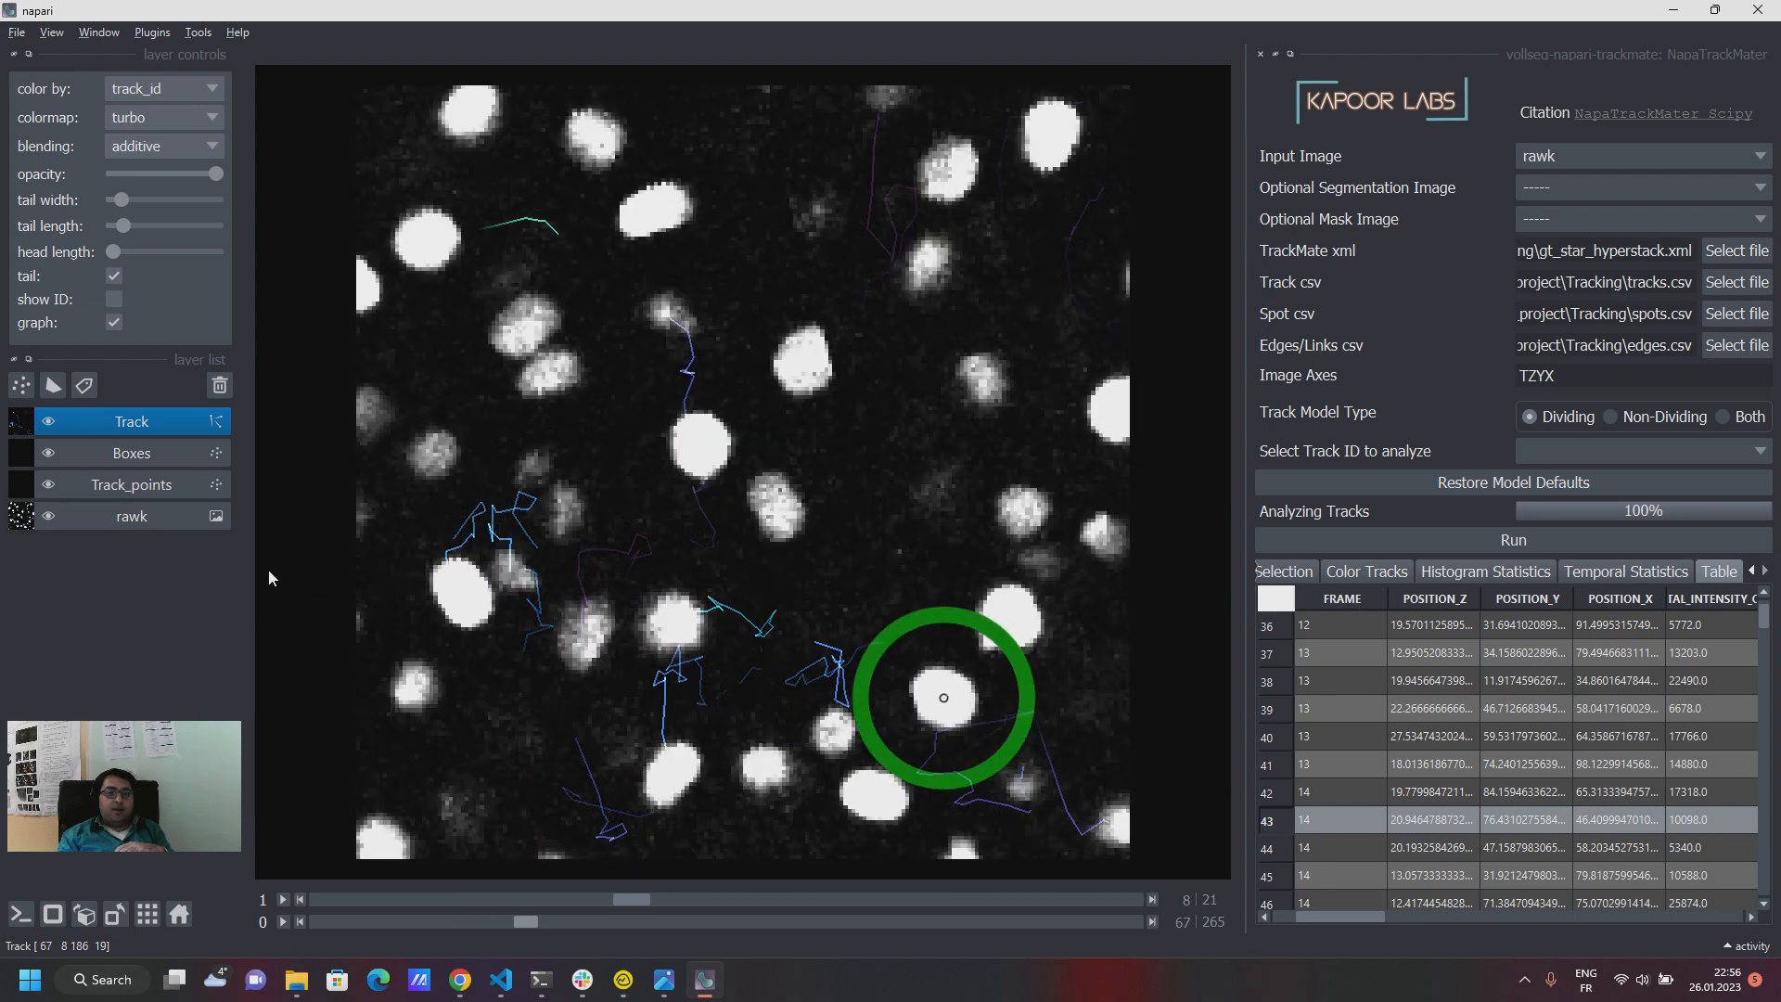
Hide the Boxes layer and view the dividing tracks at time point 141.
click(118, 454)
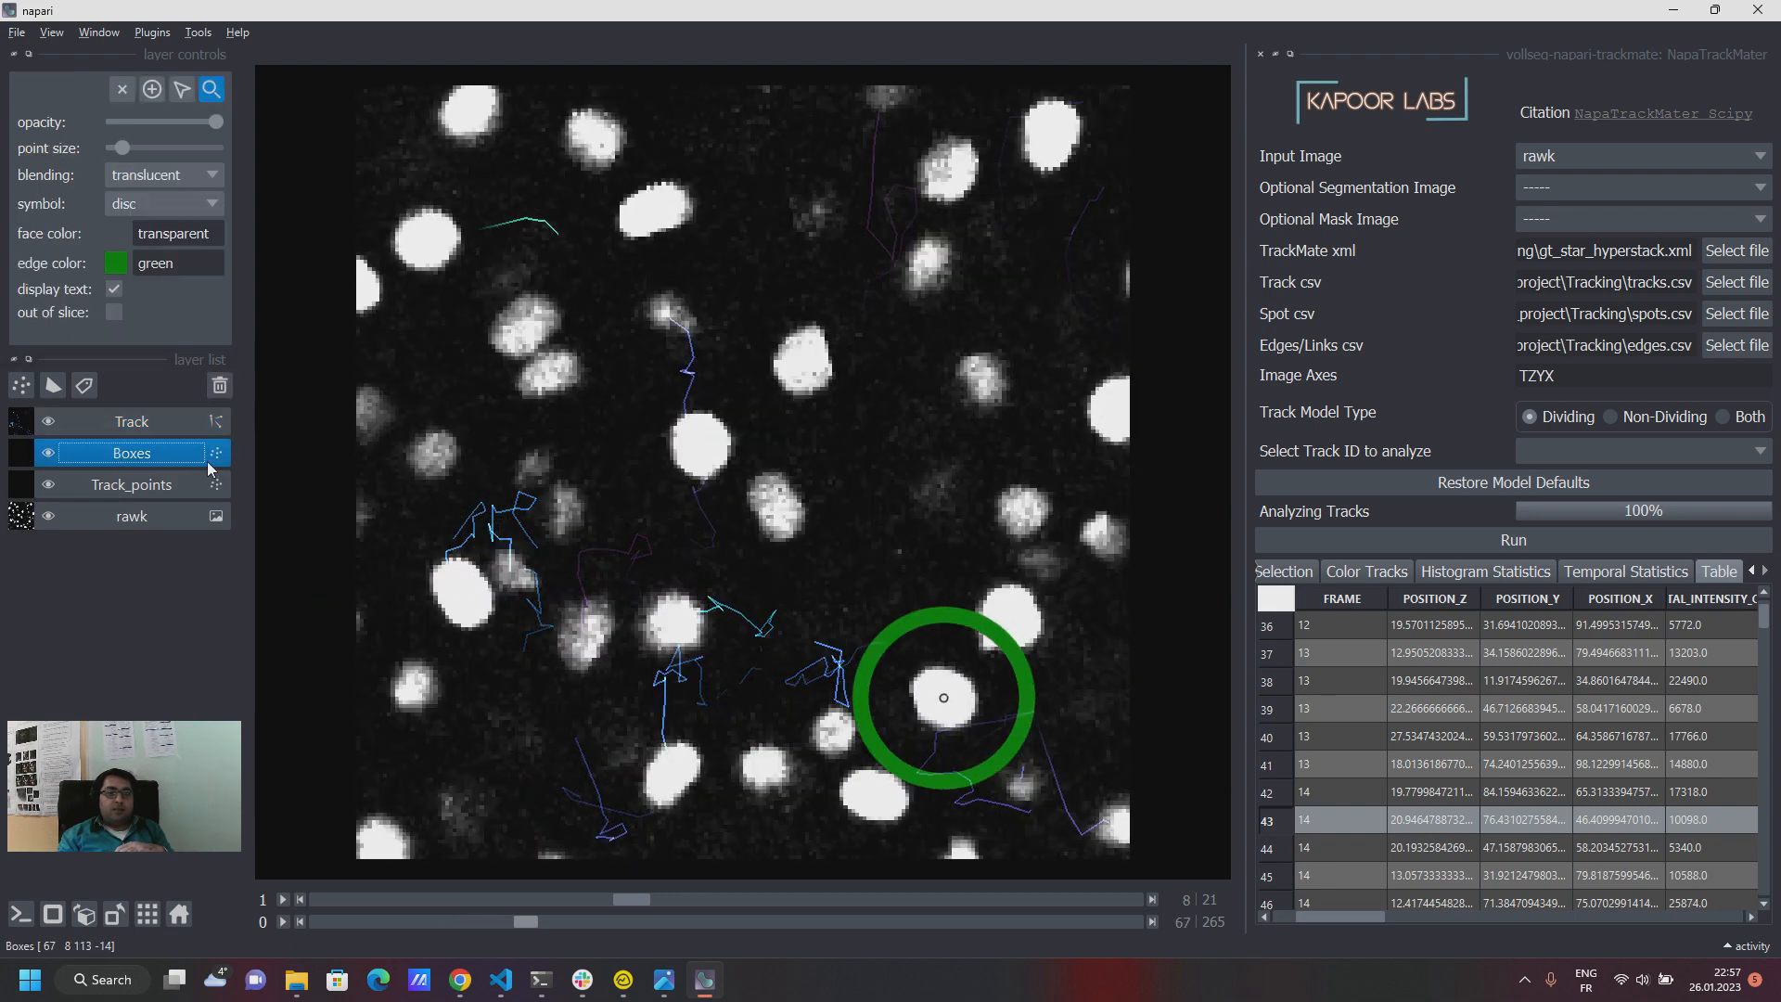
click(48, 454)
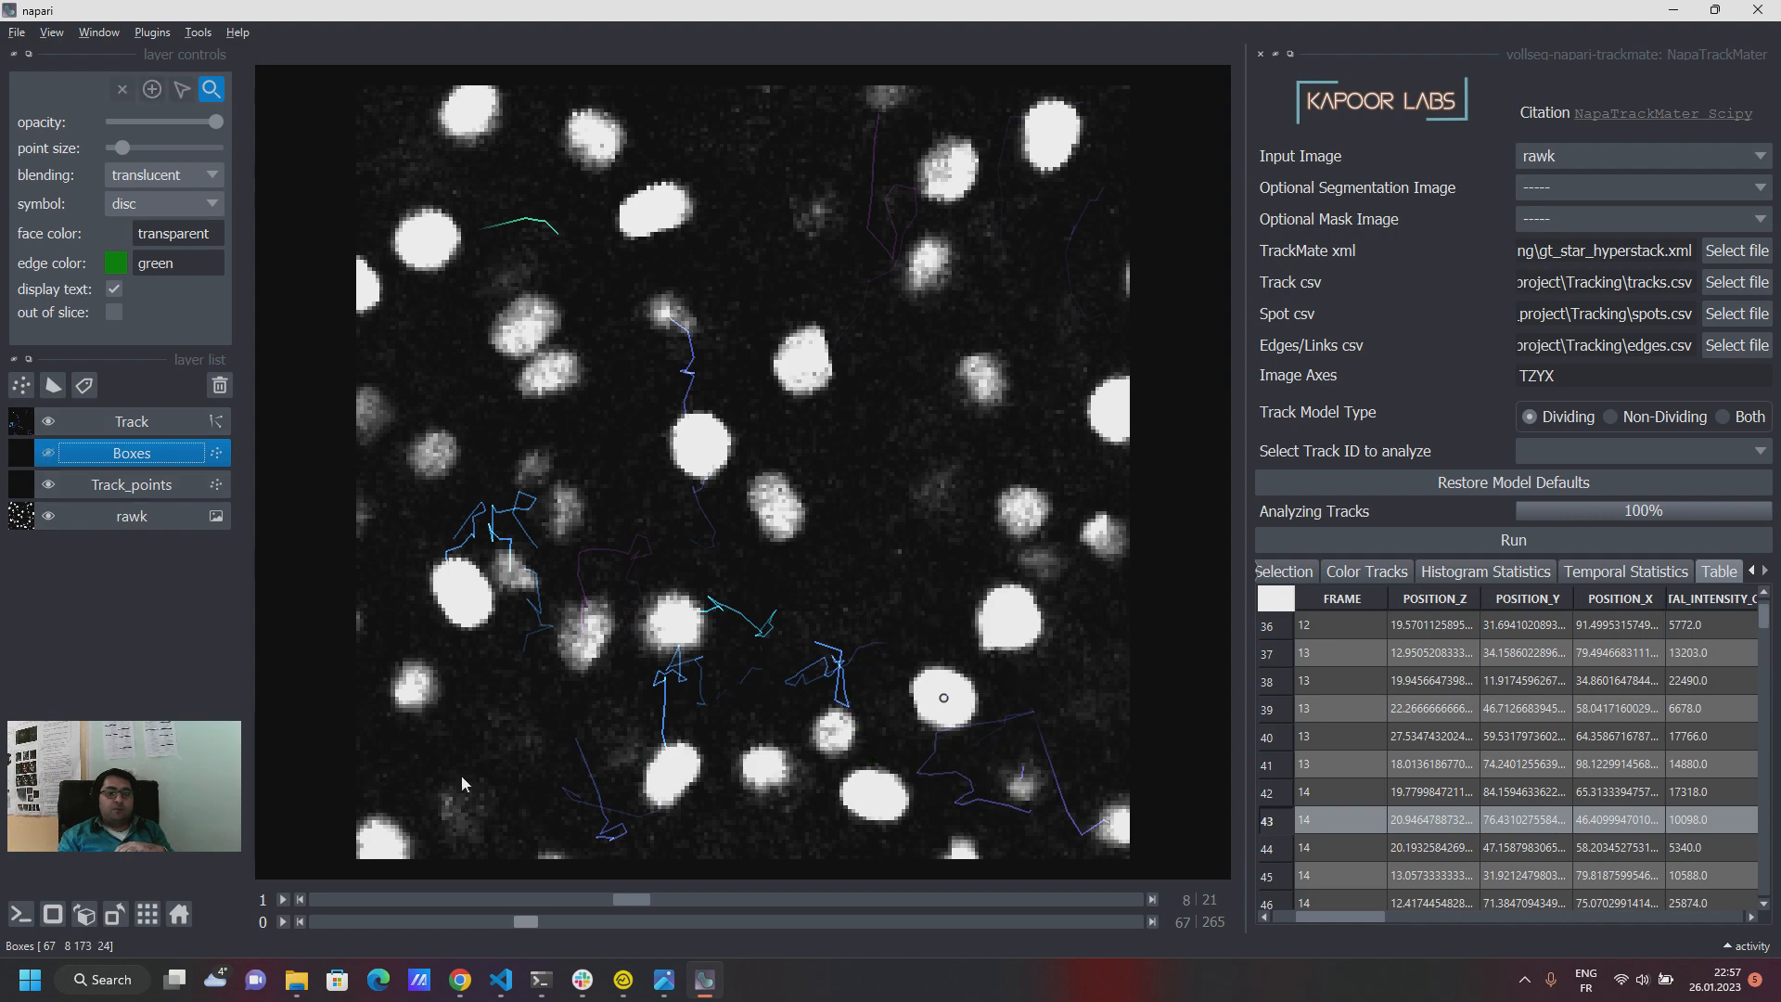
drag(532, 920, 736, 920)
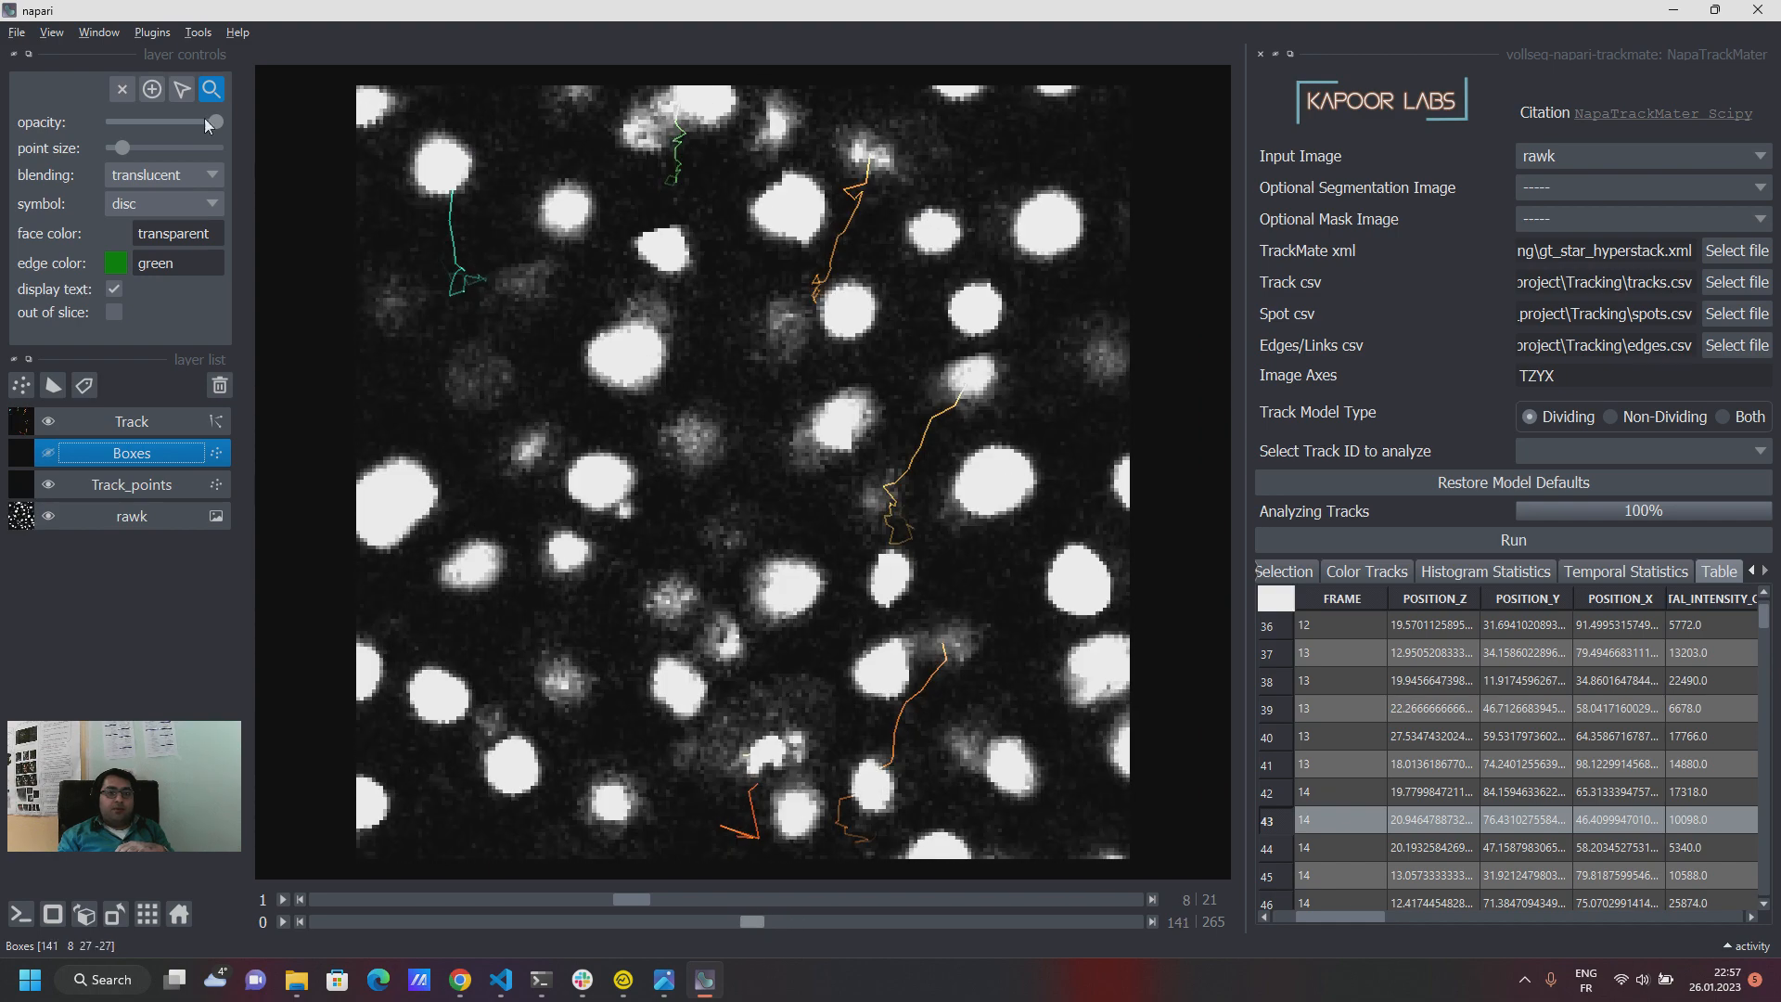
Color the Track layer by generation and view it at time point 129.
click(169, 419)
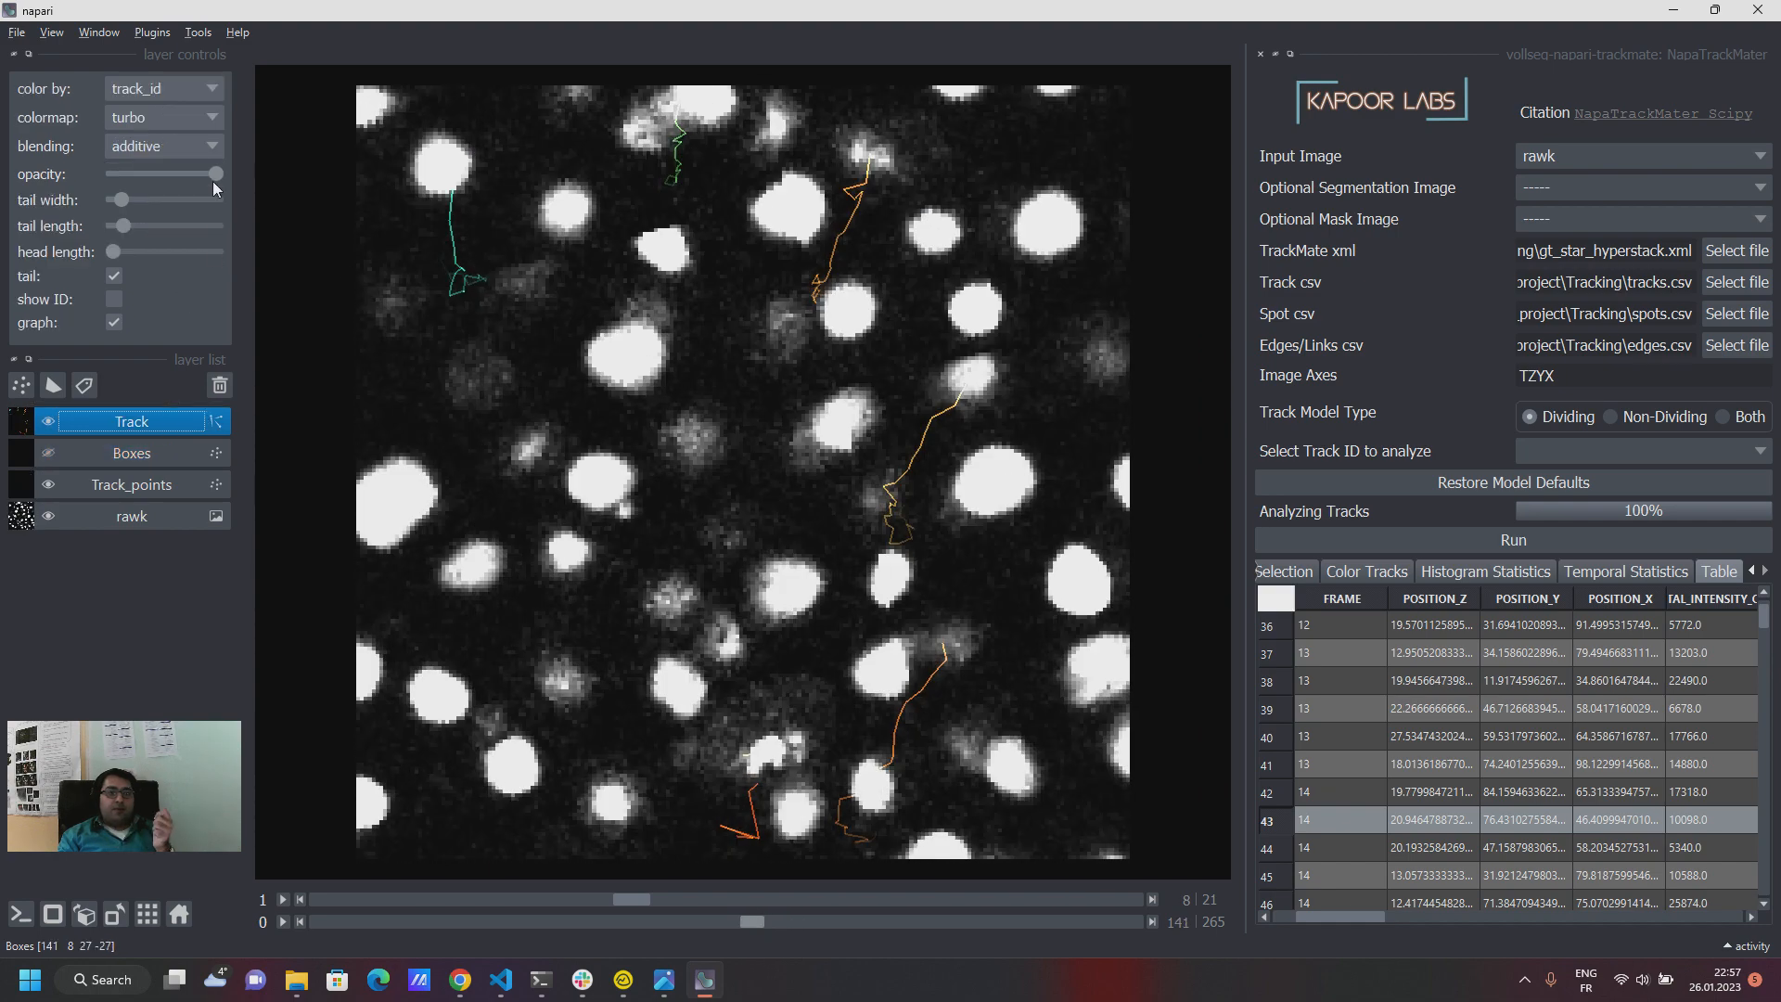
click(153, 91)
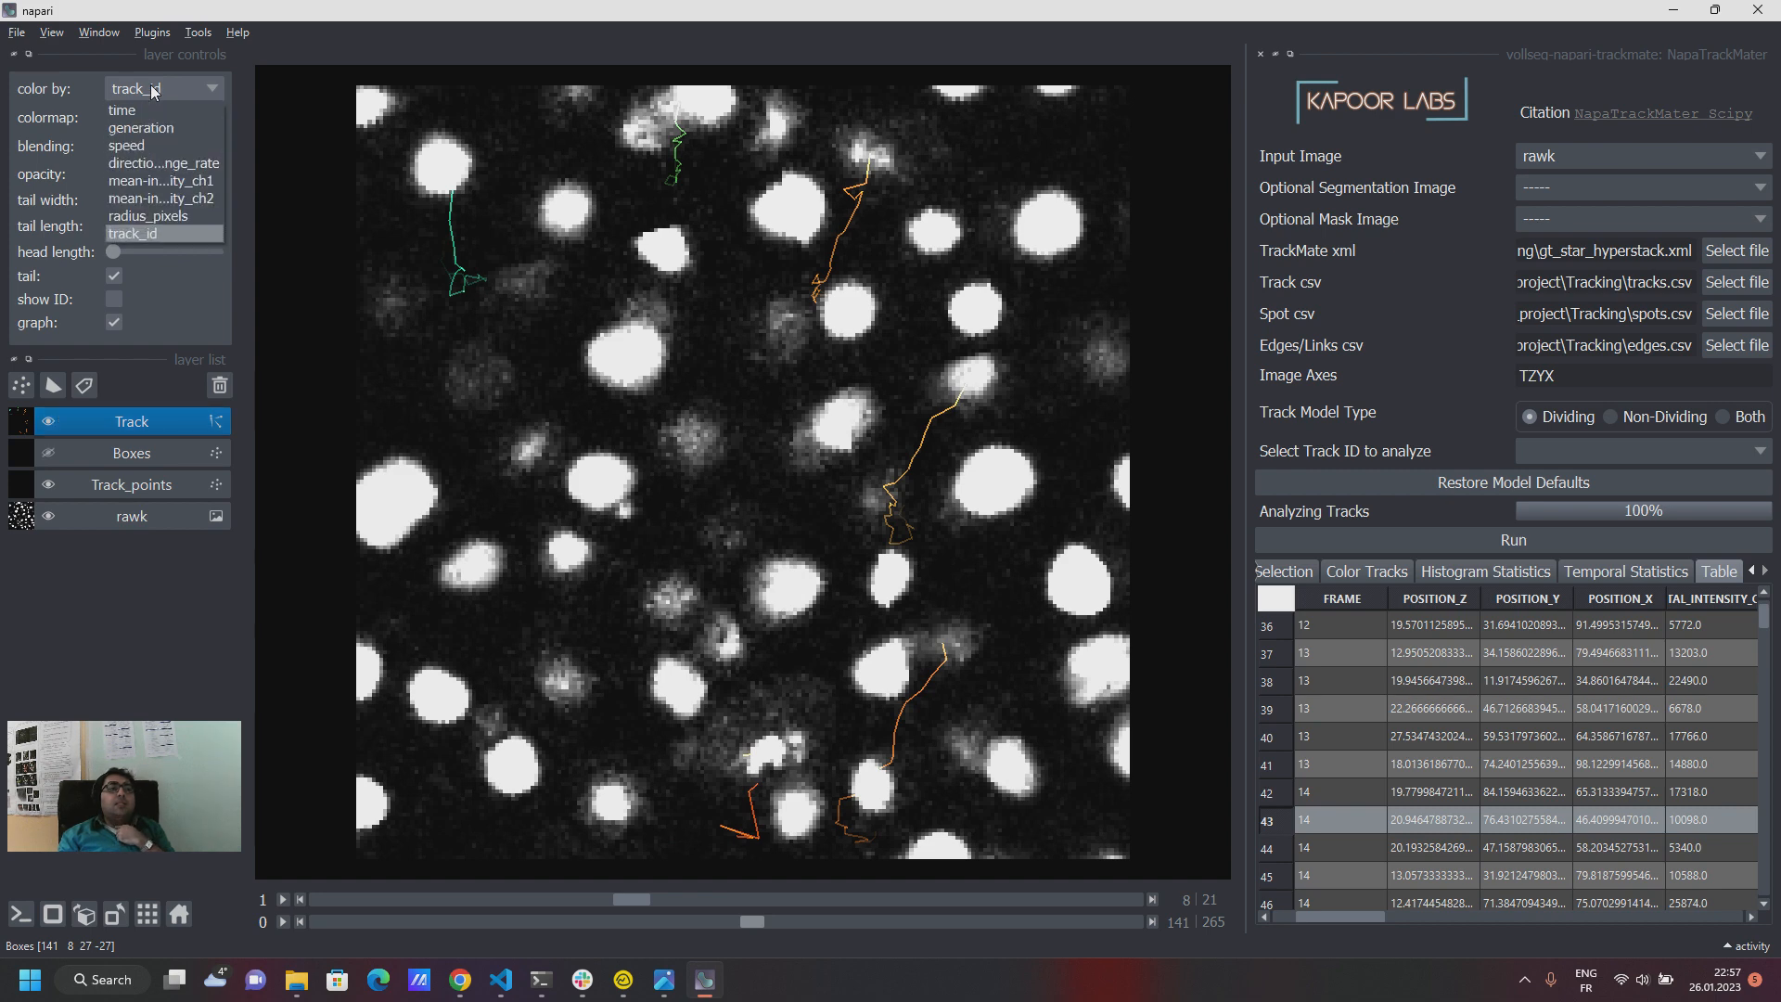
click(149, 126)
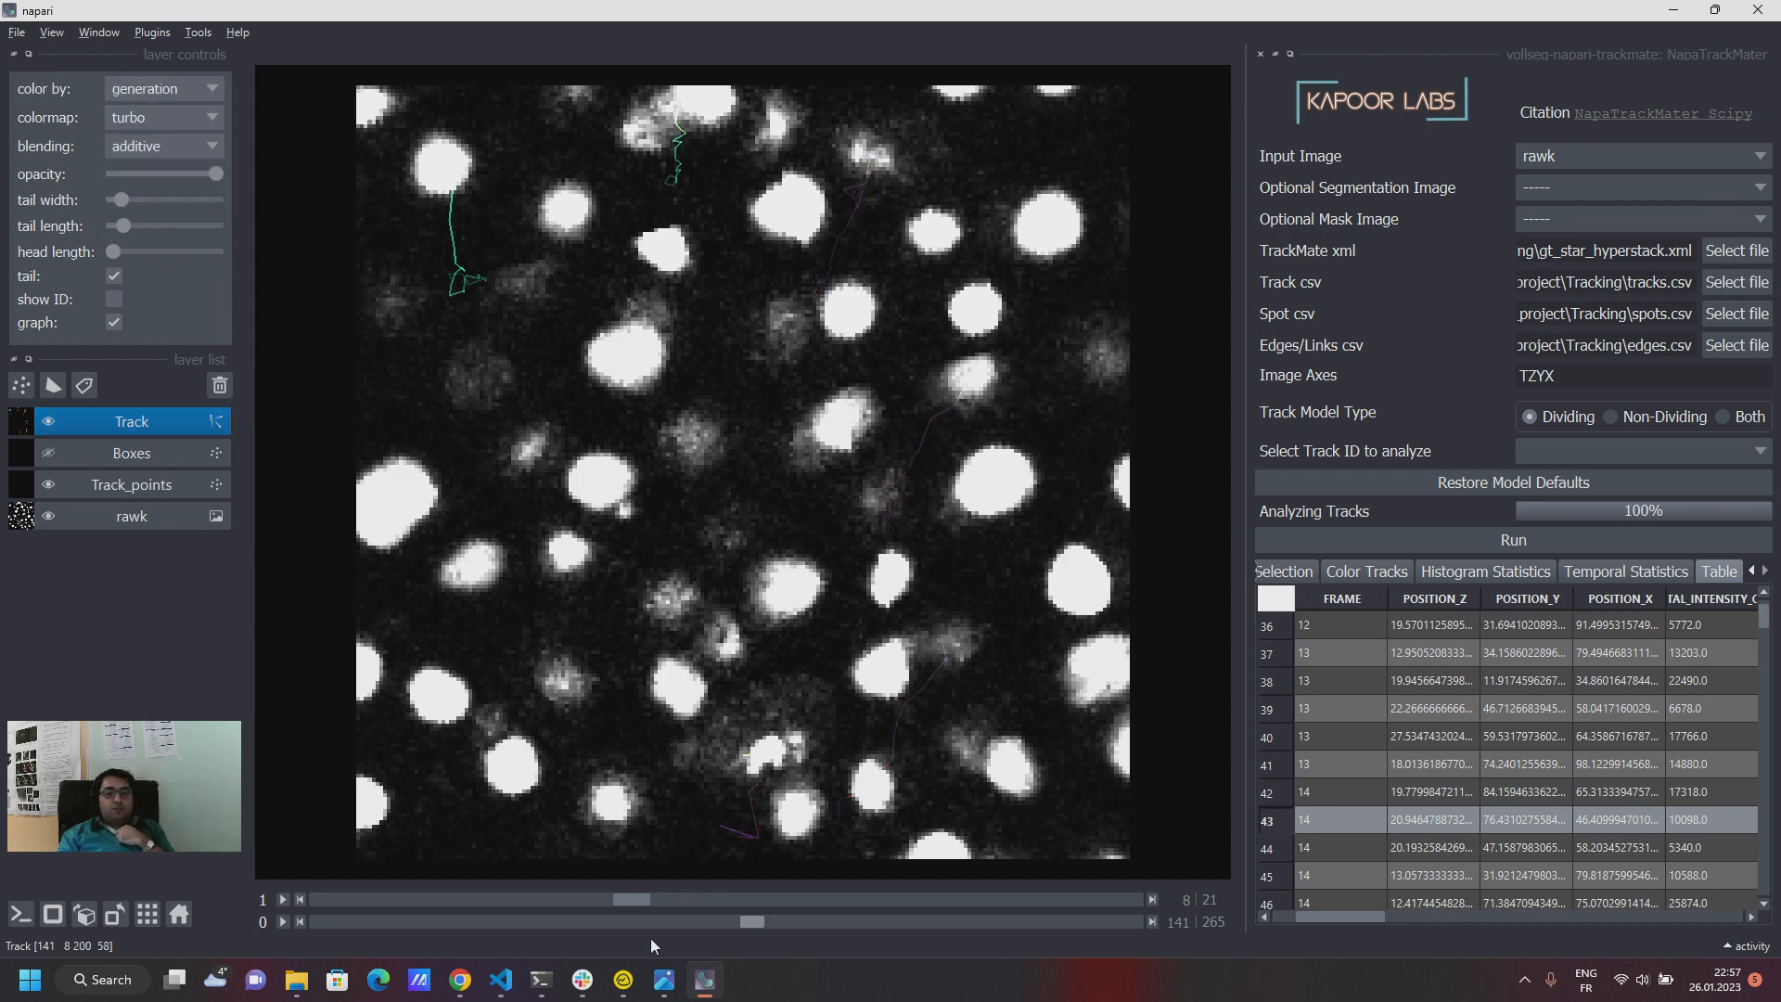
drag(751, 923, 671, 910)
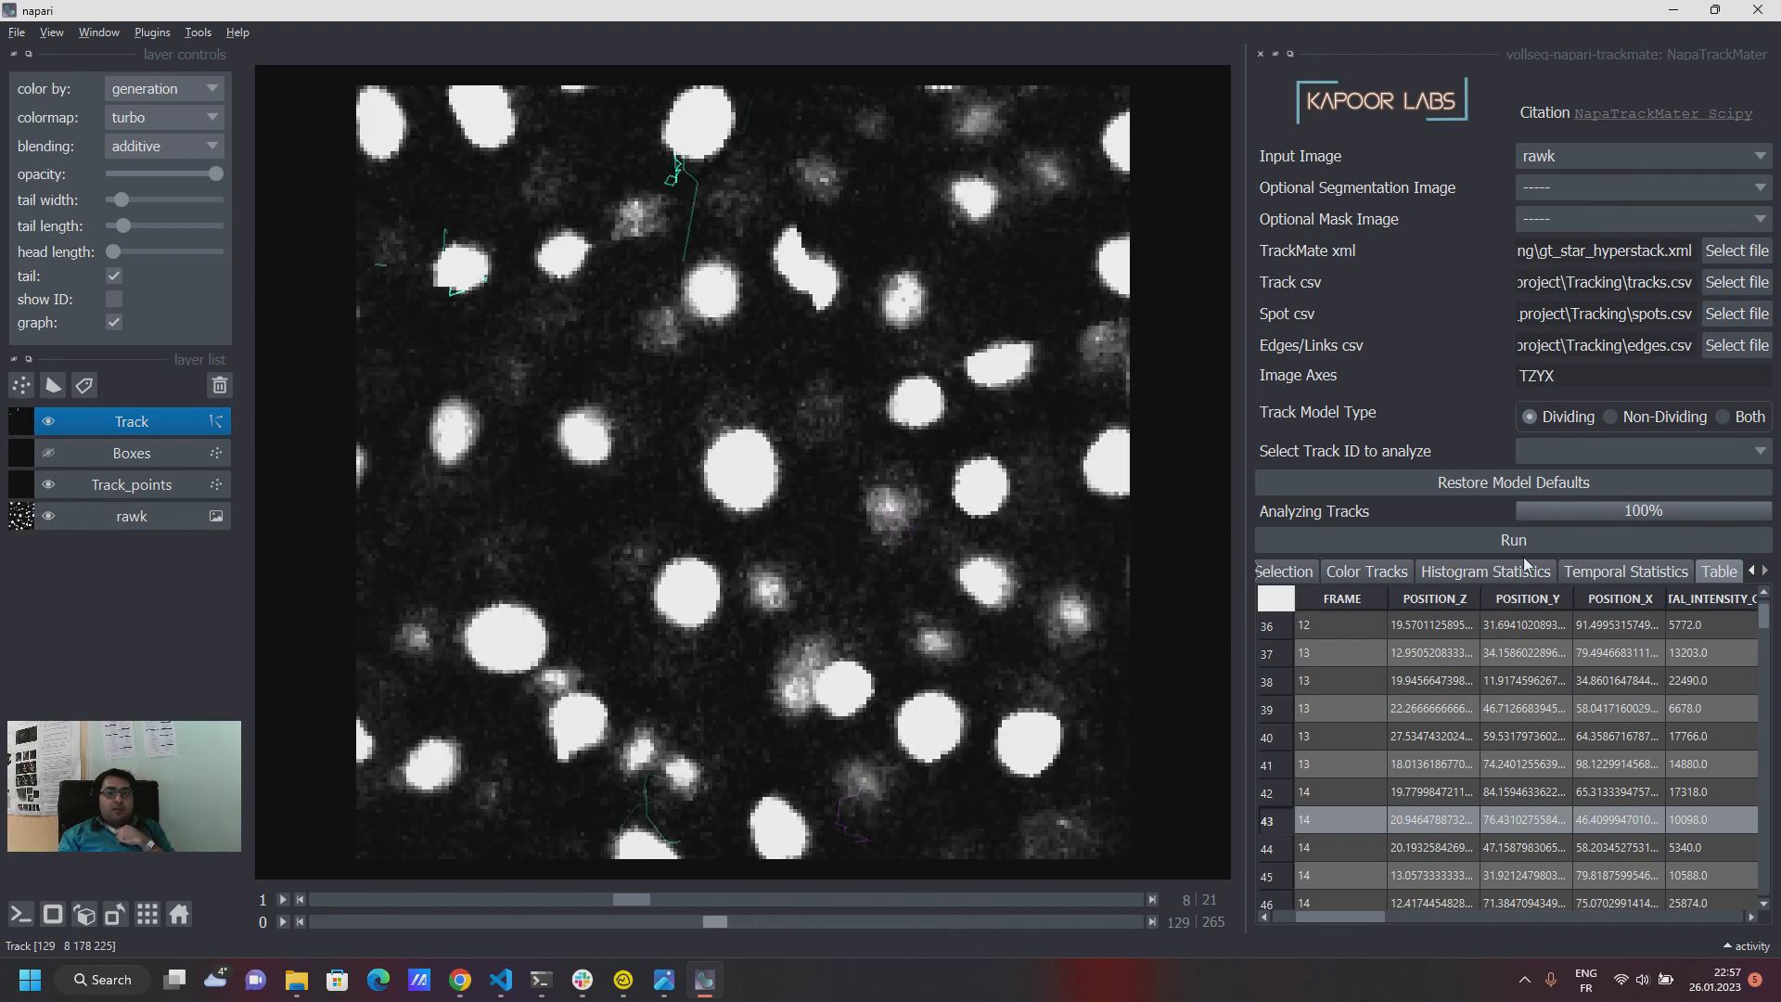
Look over the histogram and temporal statistics plots, and return to the results table.
click(1461, 572)
click(1605, 567)
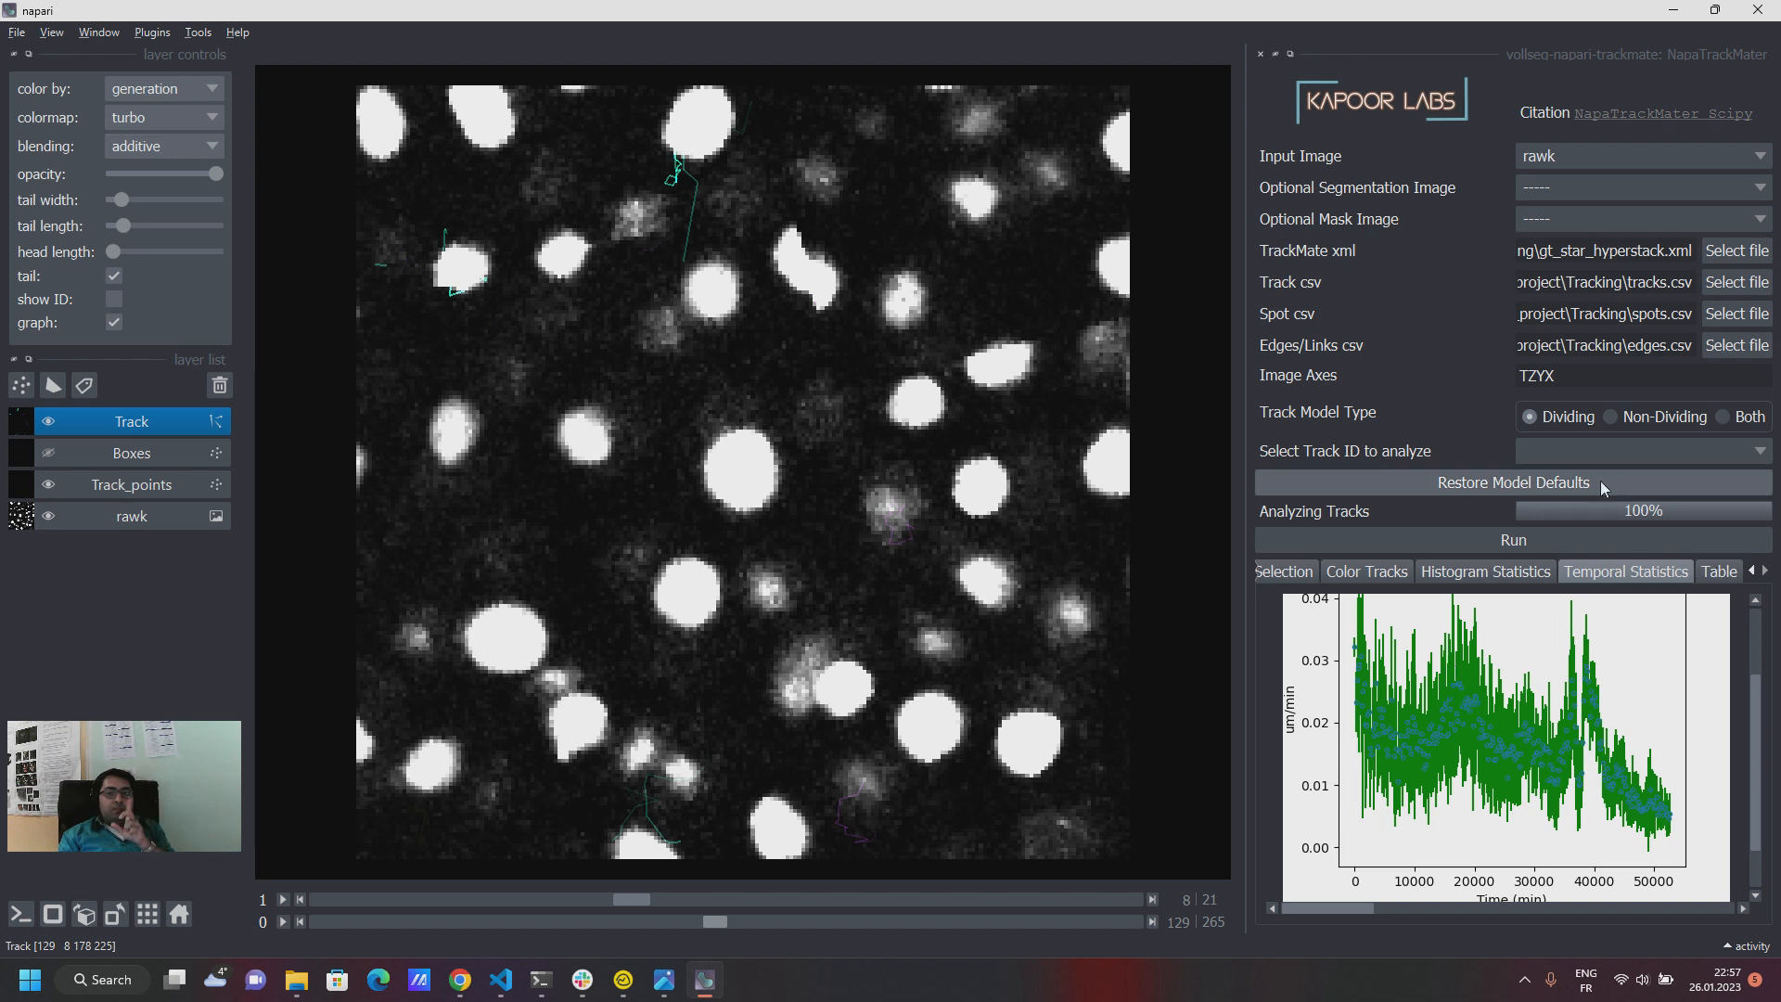
click(1715, 571)
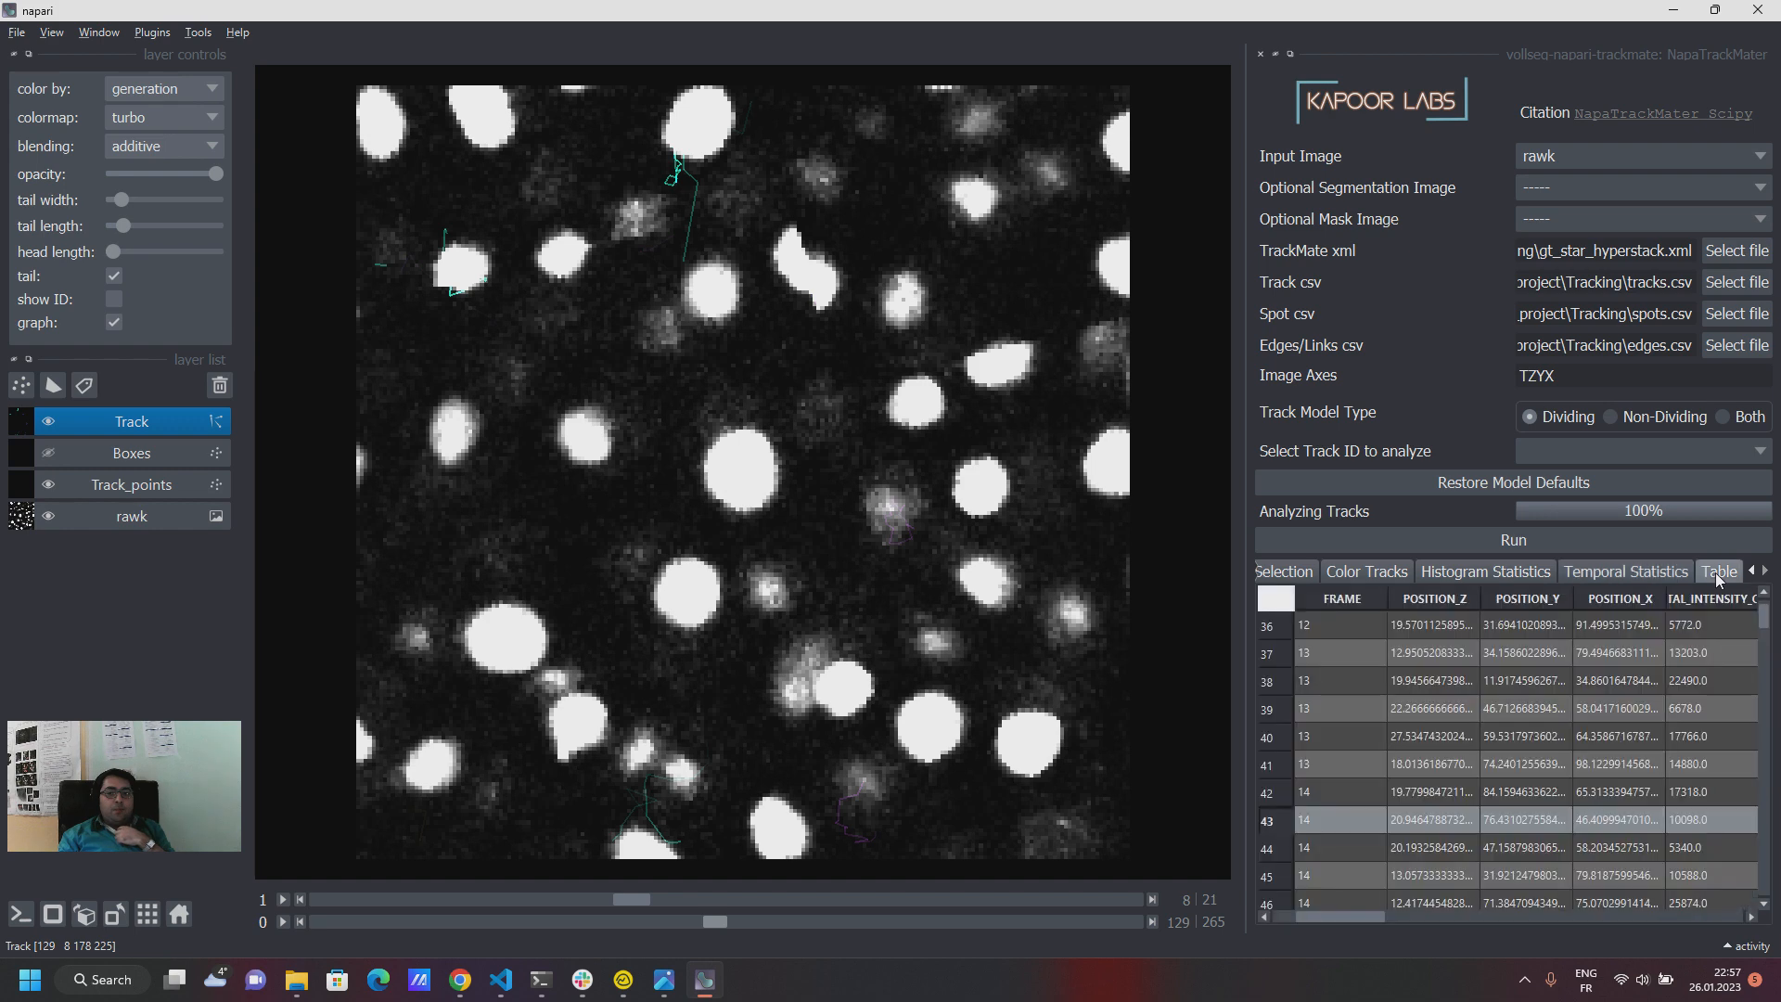
Set the track model type to Both, load all track IDs with the Boxes layer hidden, and view the tracks at time point 211.
click(1721, 417)
click(1617, 448)
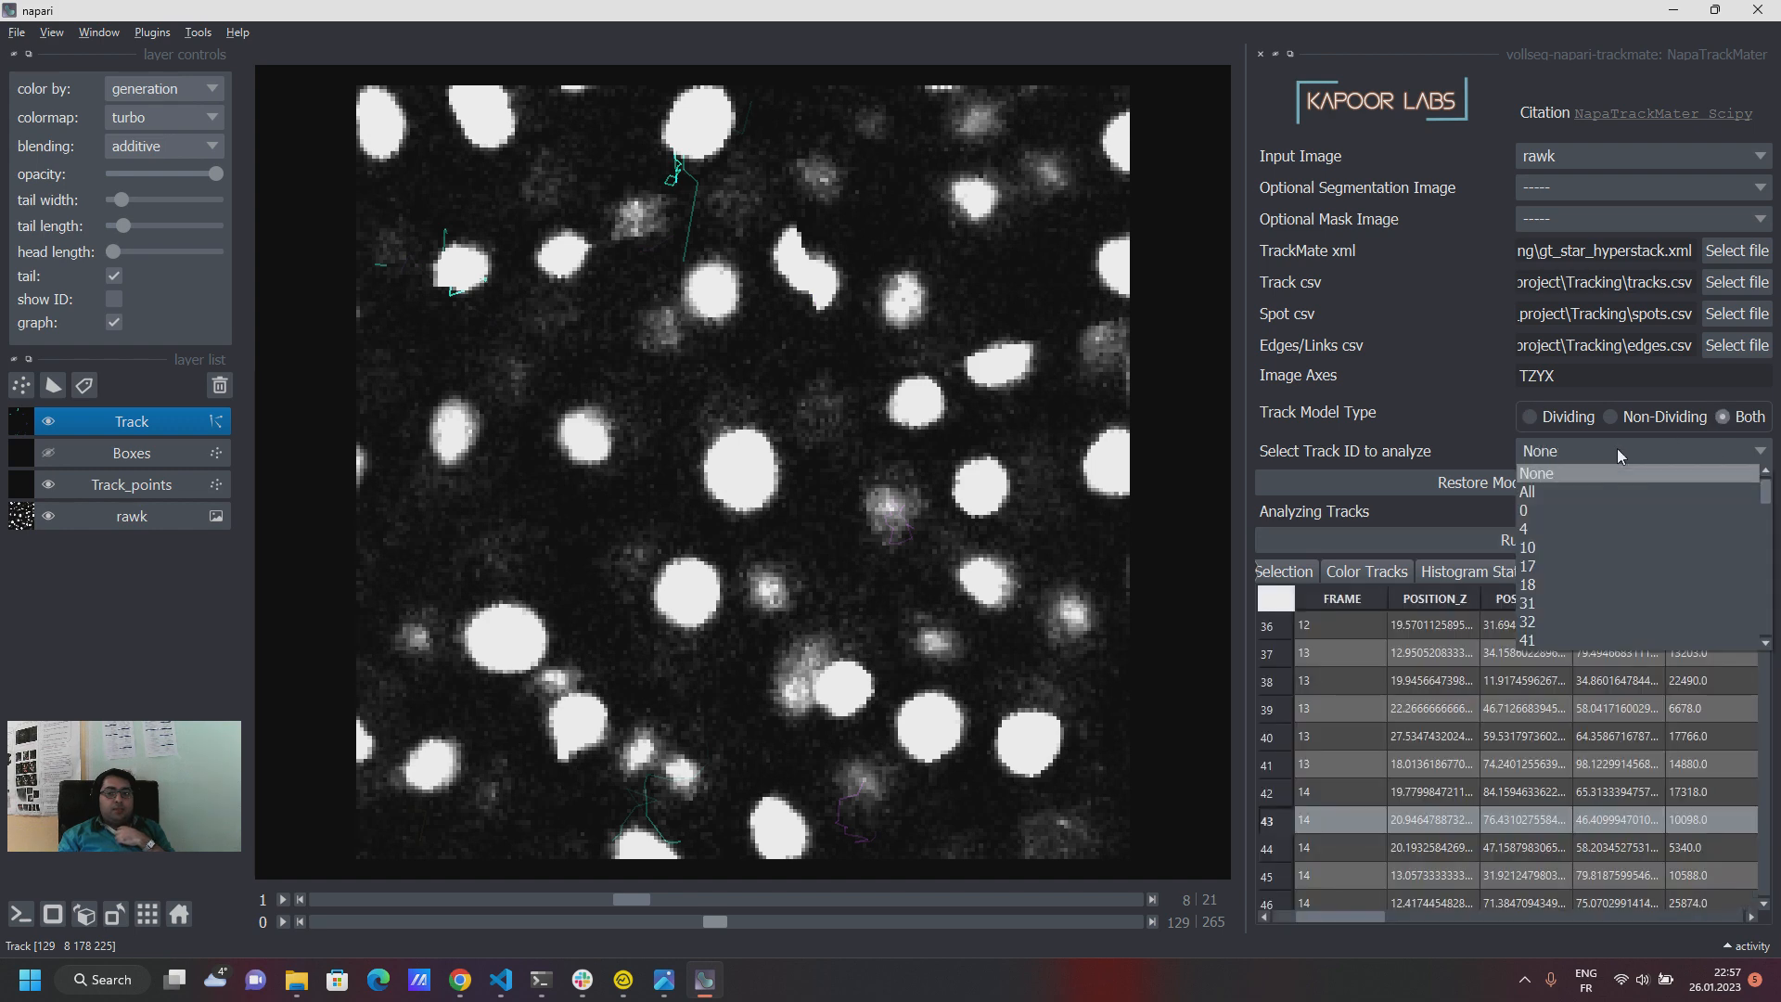
click(1545, 491)
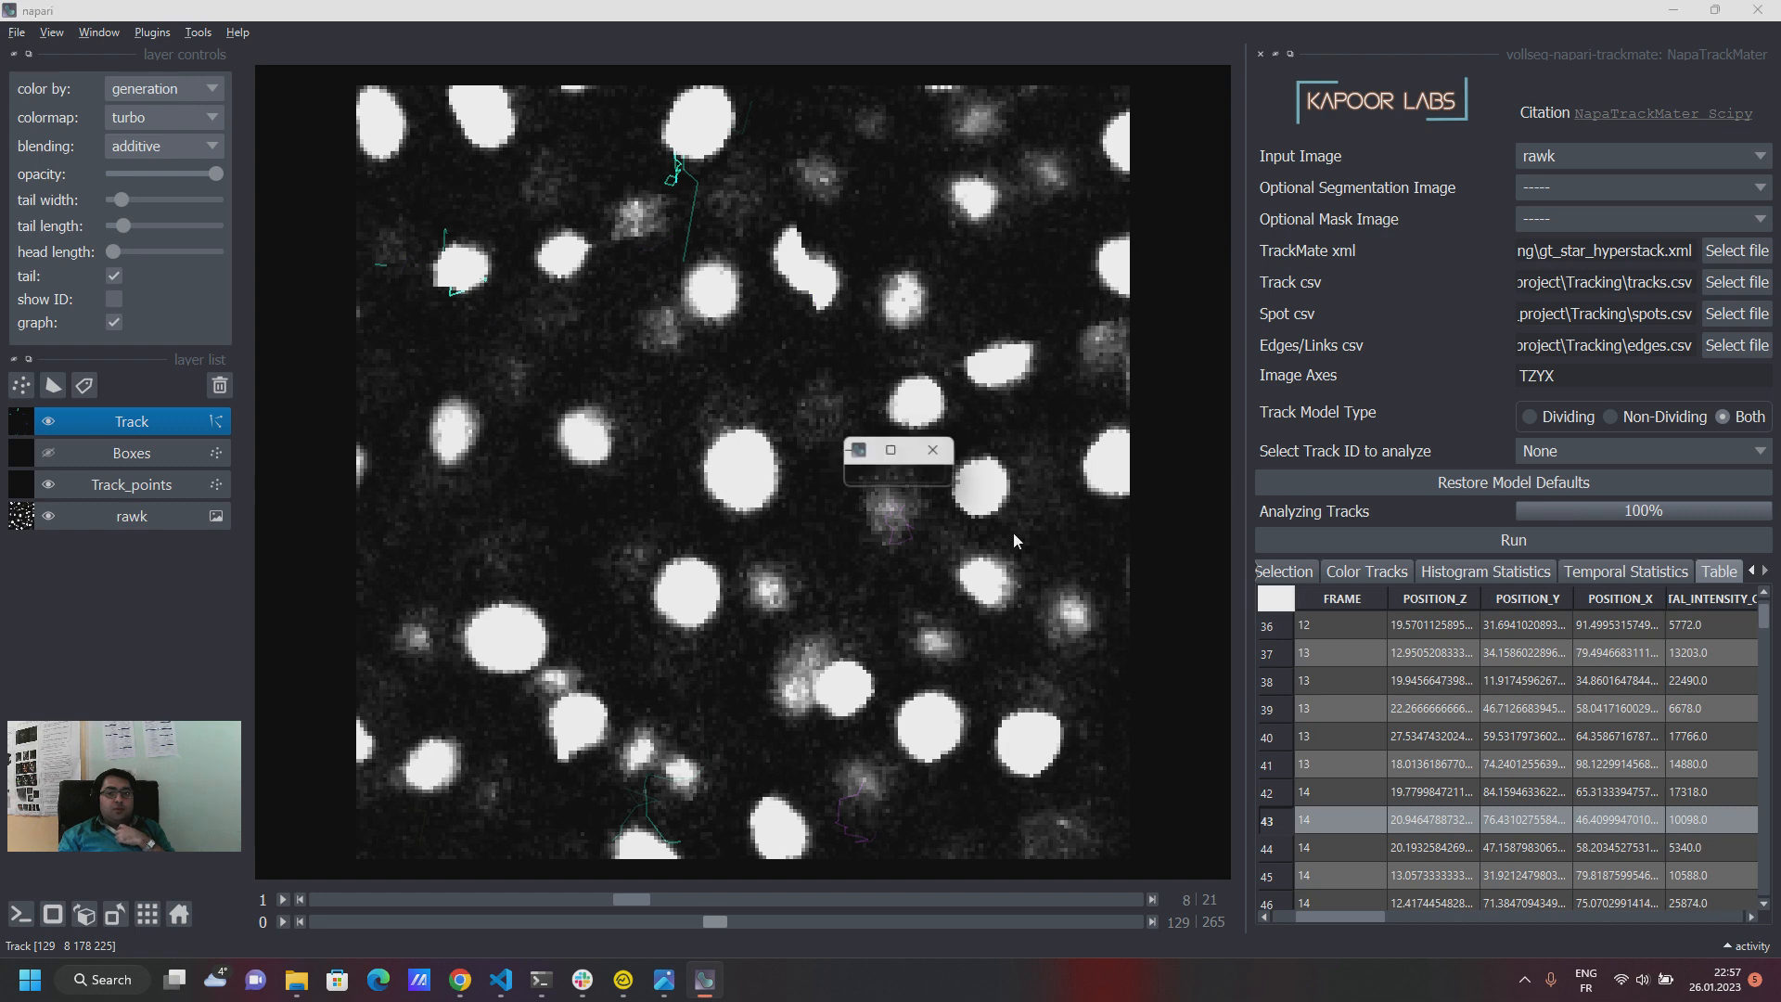
click(47, 452)
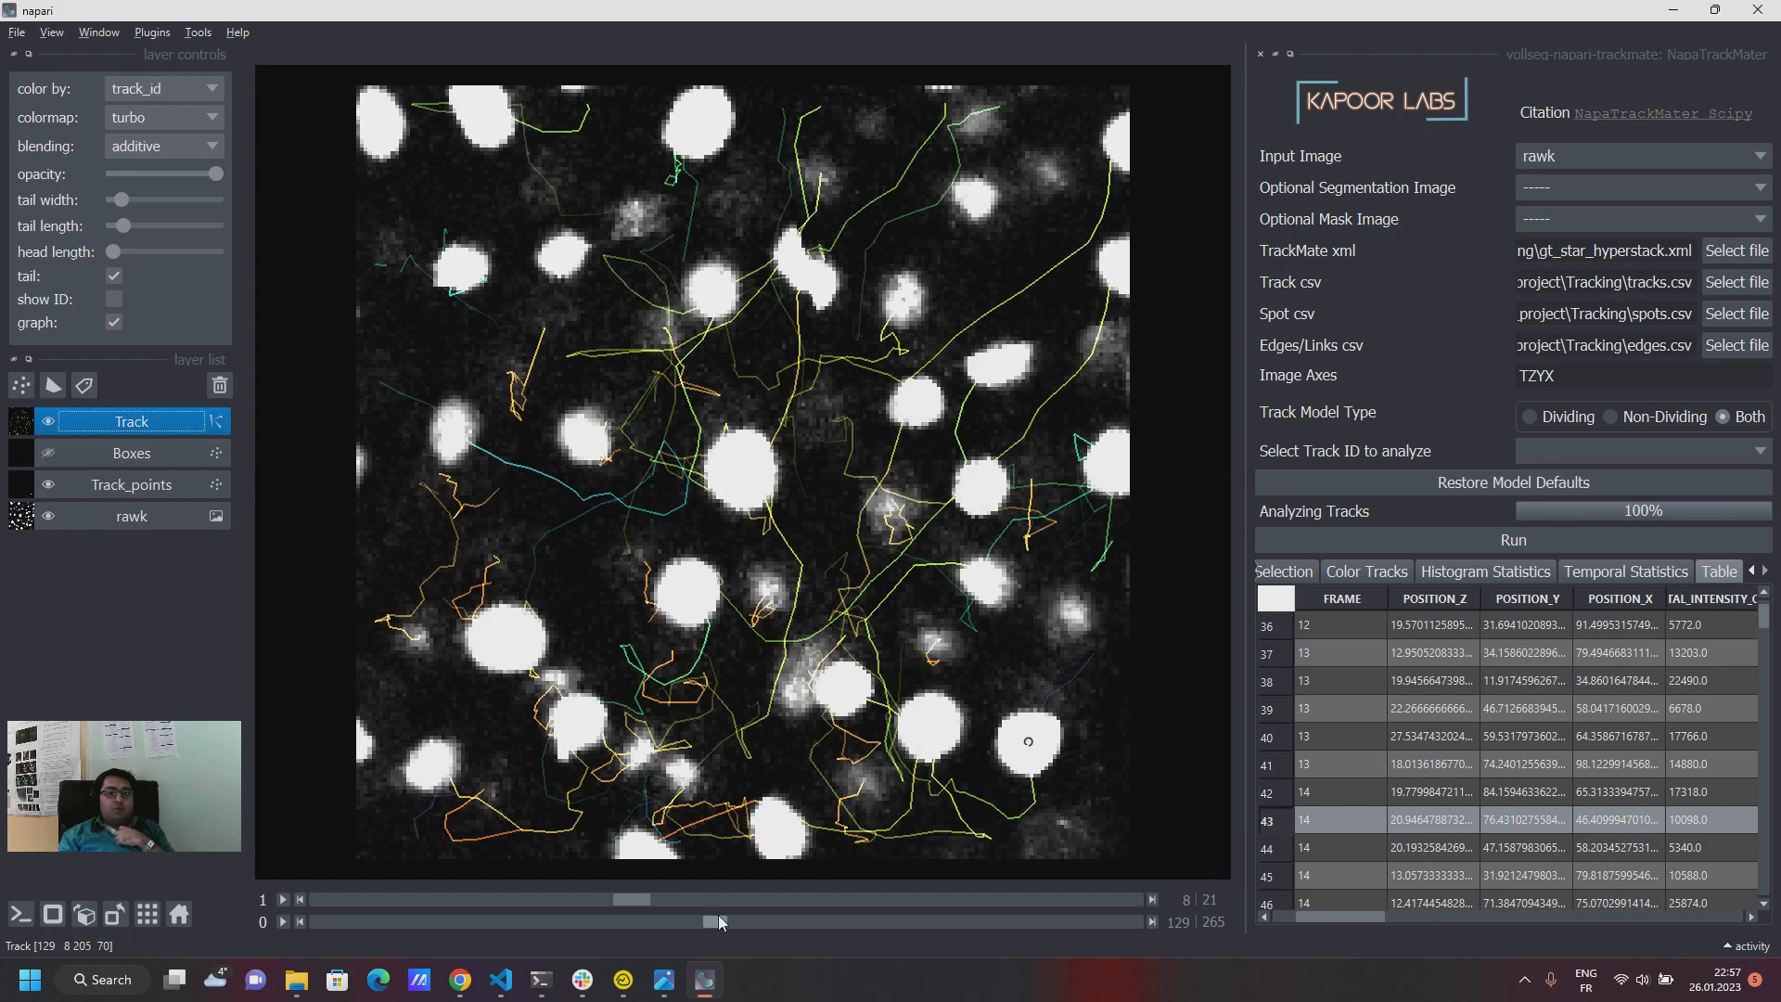
drag(721, 916, 965, 921)
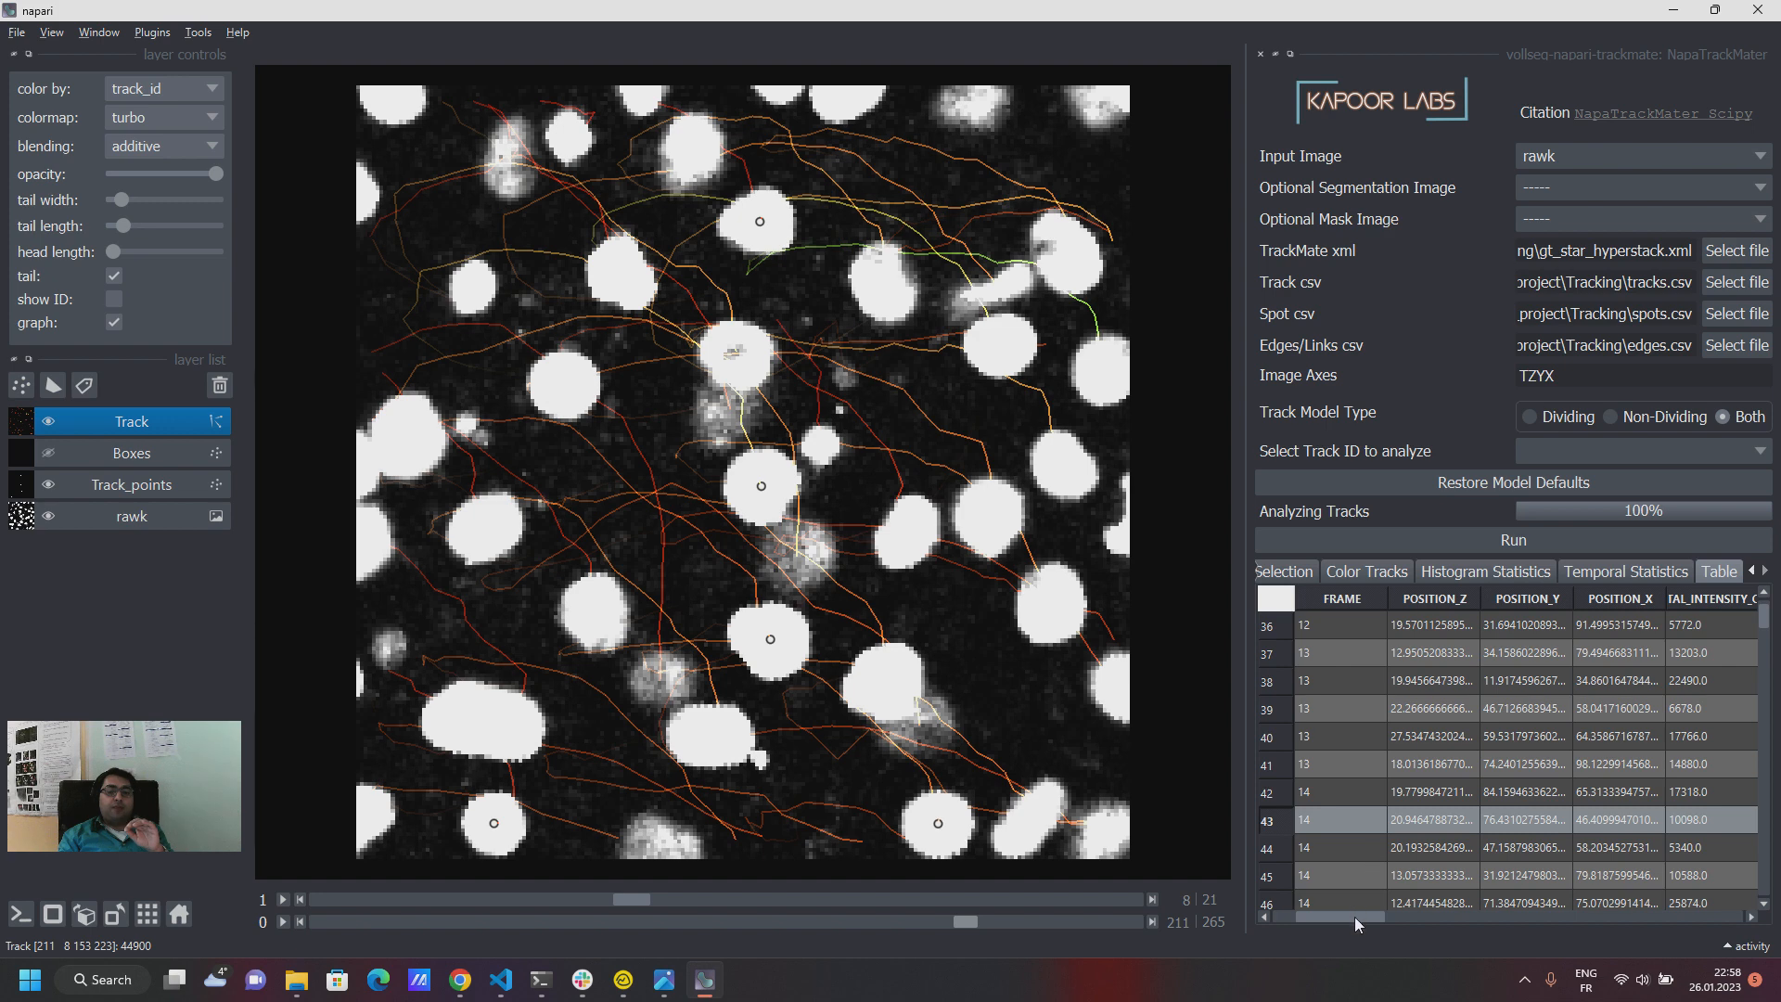
Bring the Root_Cell_ID column of the results table into view and inspect the tracks at time point 170.
drag(1354, 917, 1321, 911)
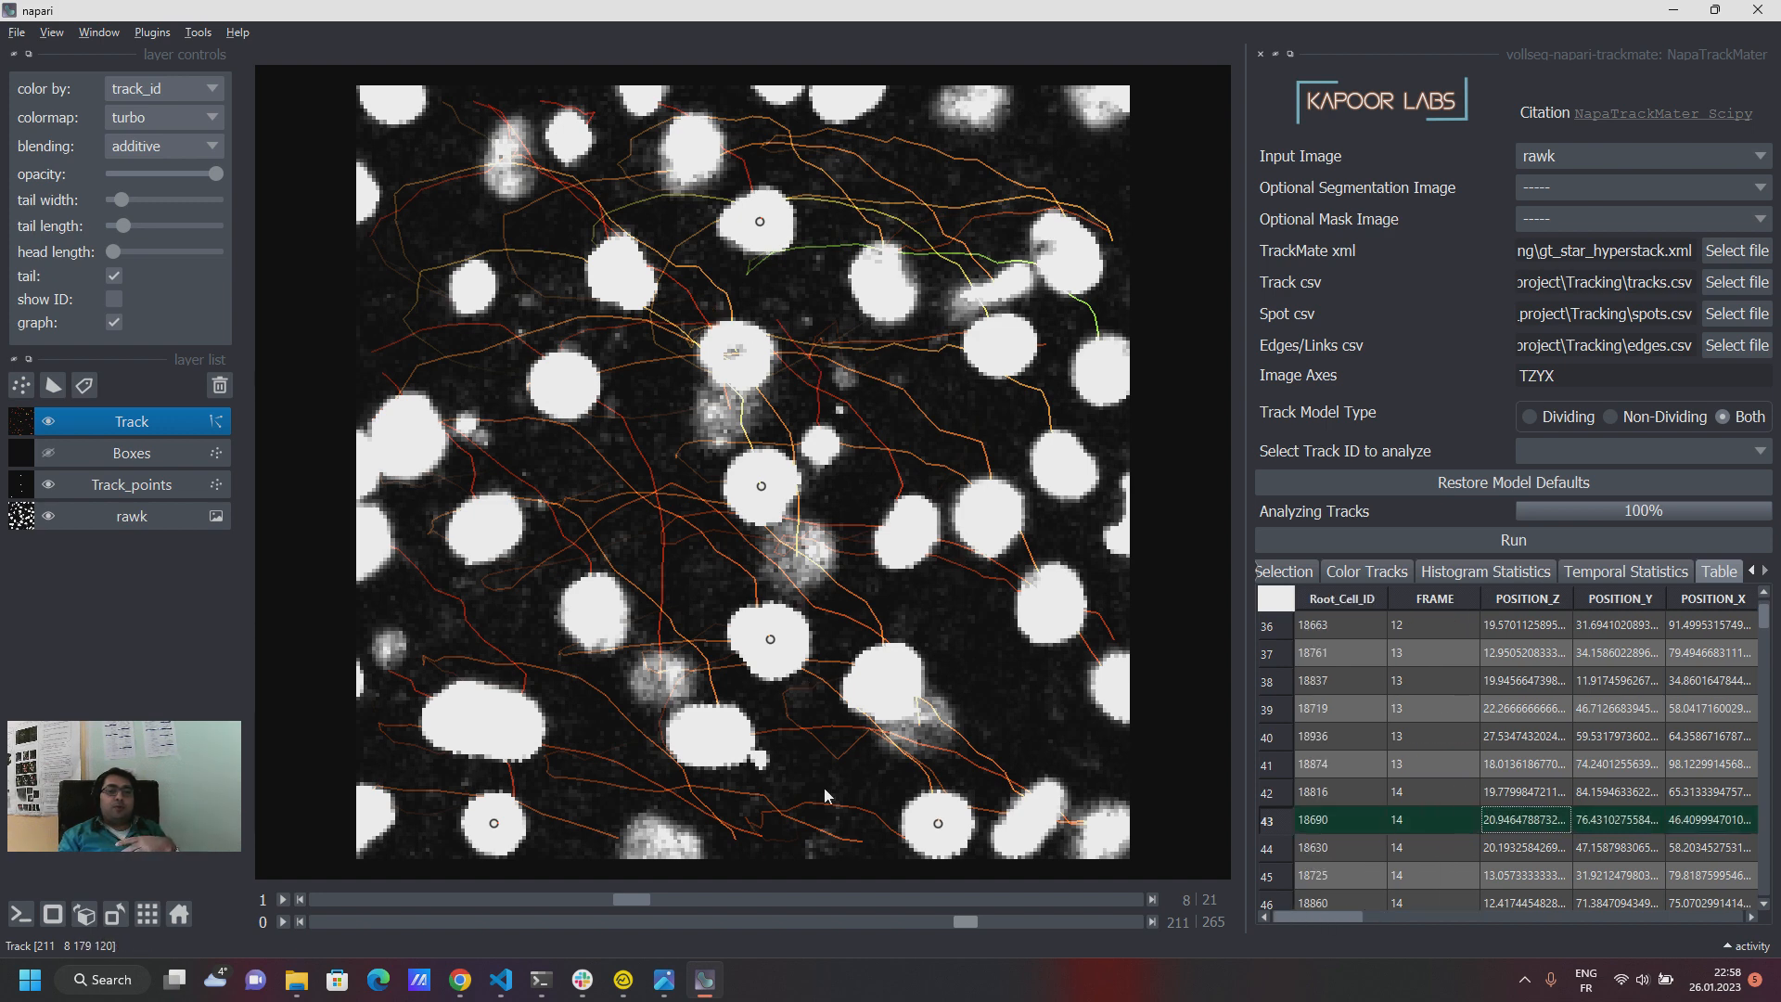
drag(964, 920, 838, 911)
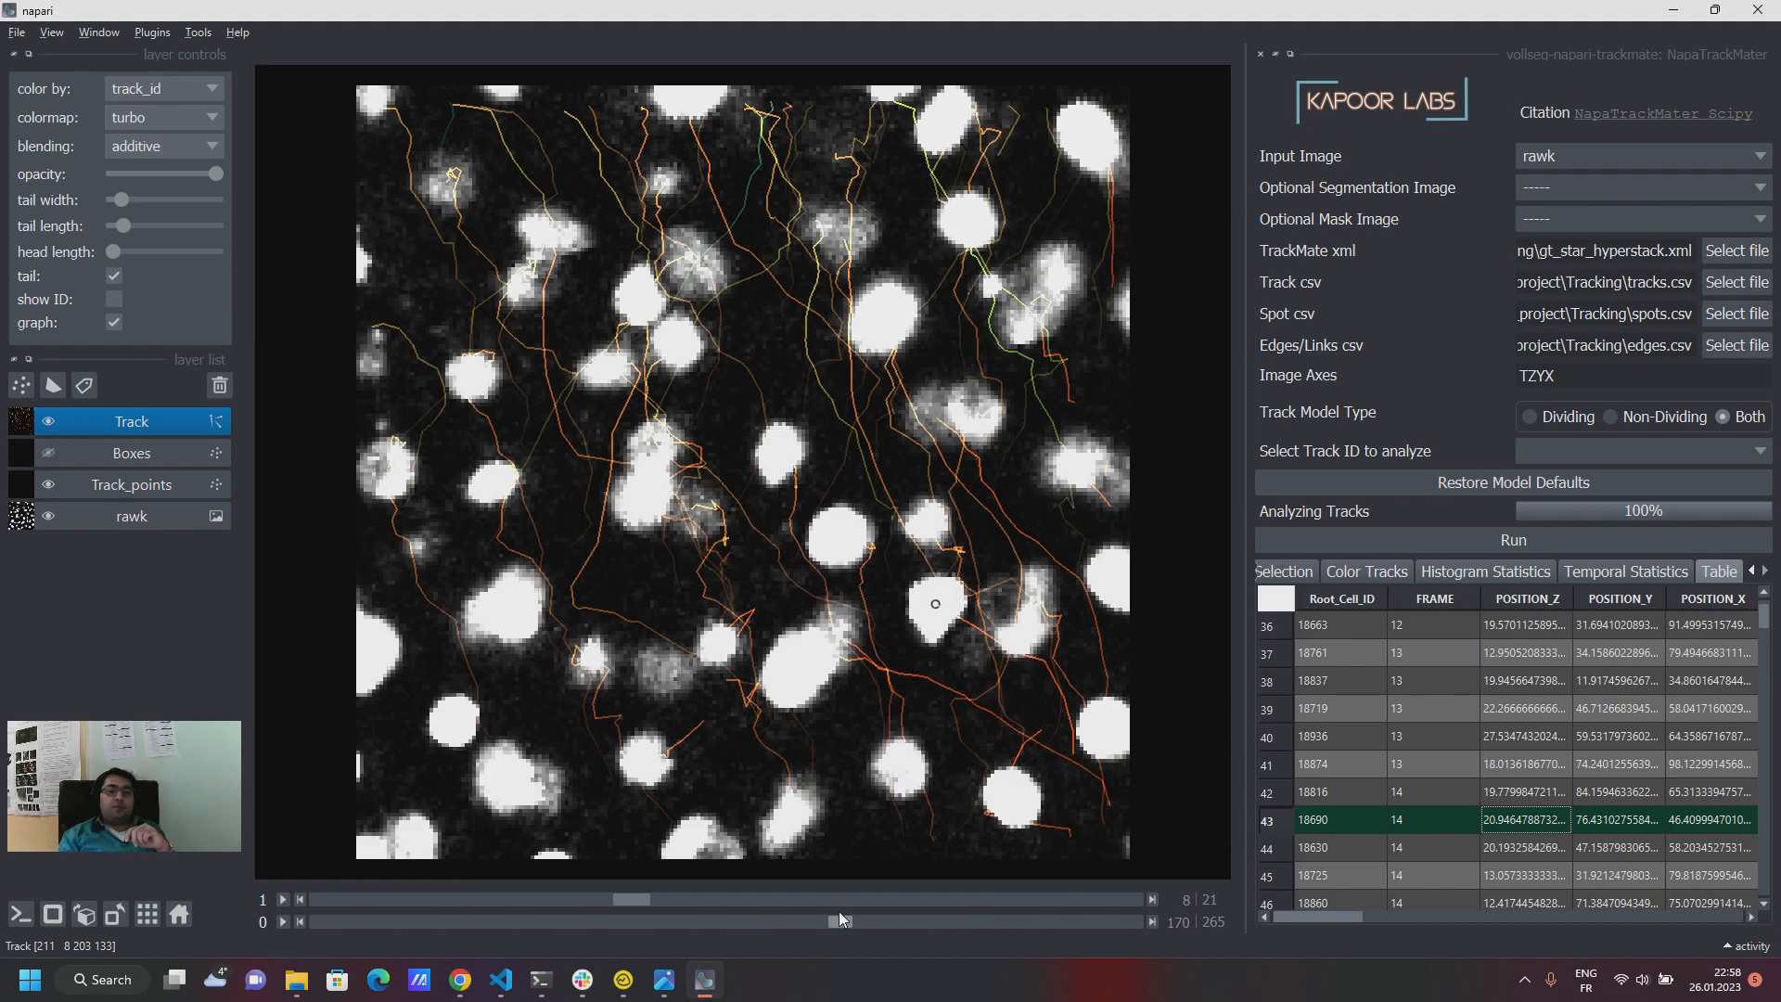
click(801, 671)
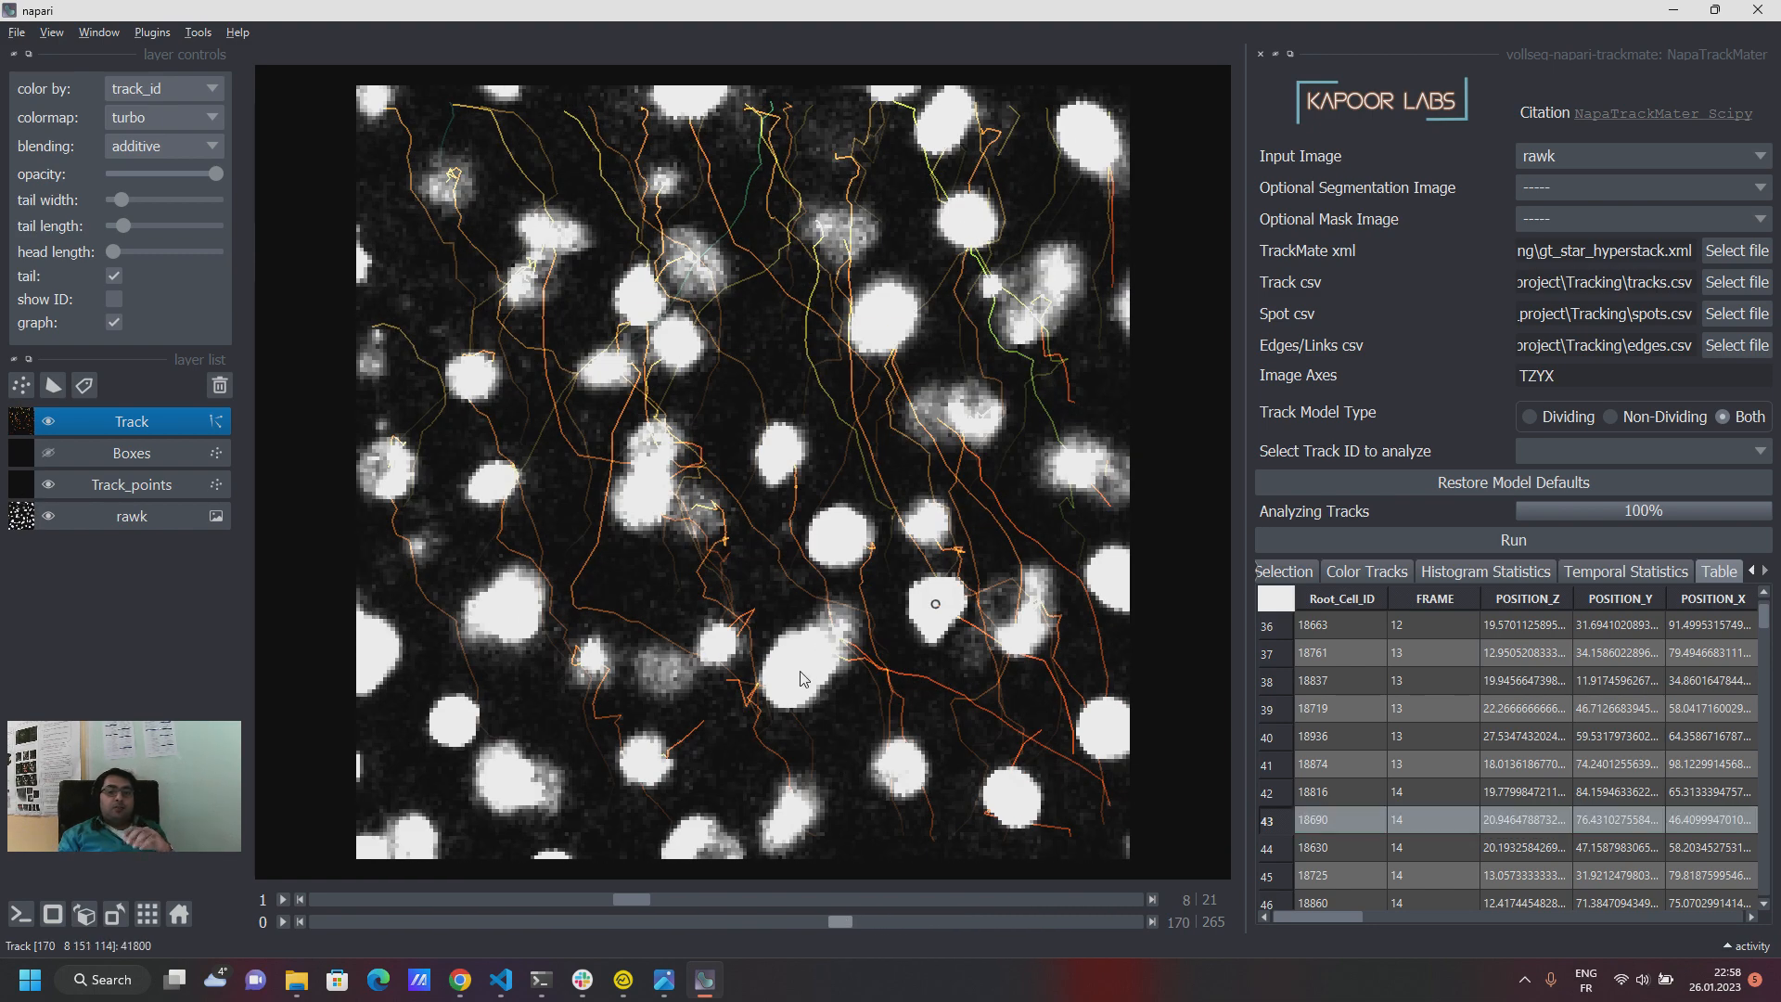